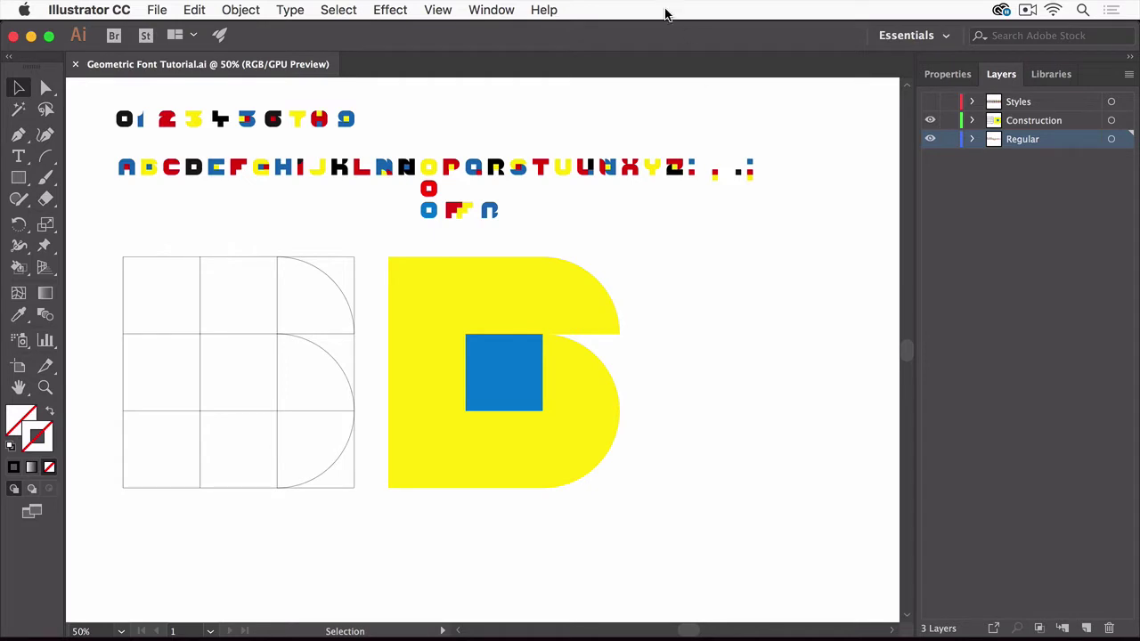
- Launch the Fontself Maker BETA extension and choose Font Template from its panel menu
left_click(493, 10)
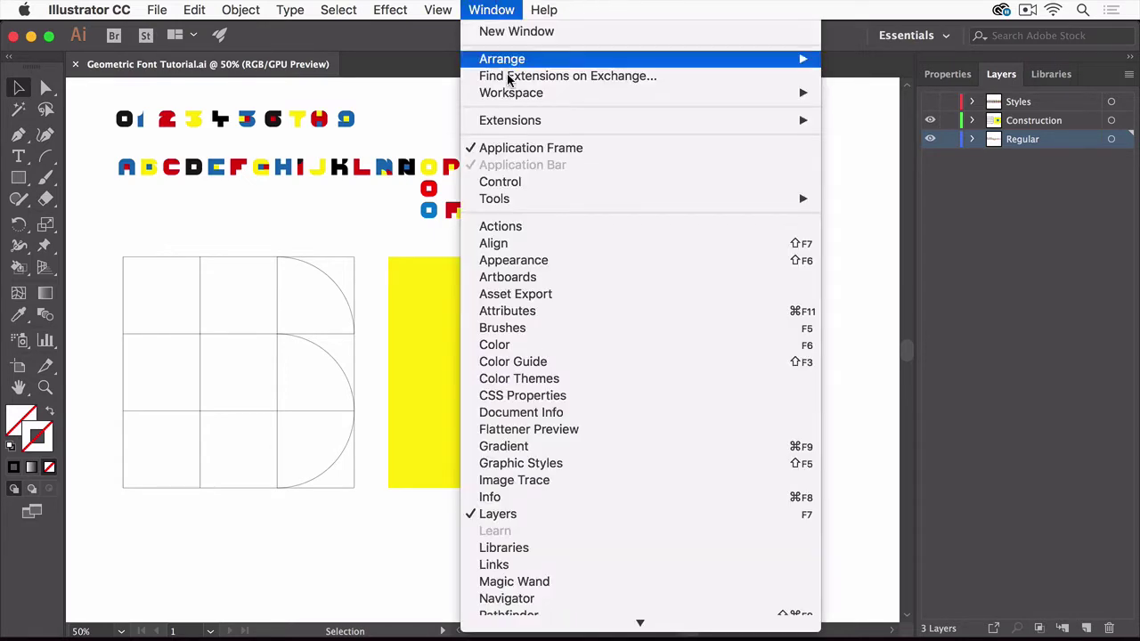
mouse_move(509, 121)
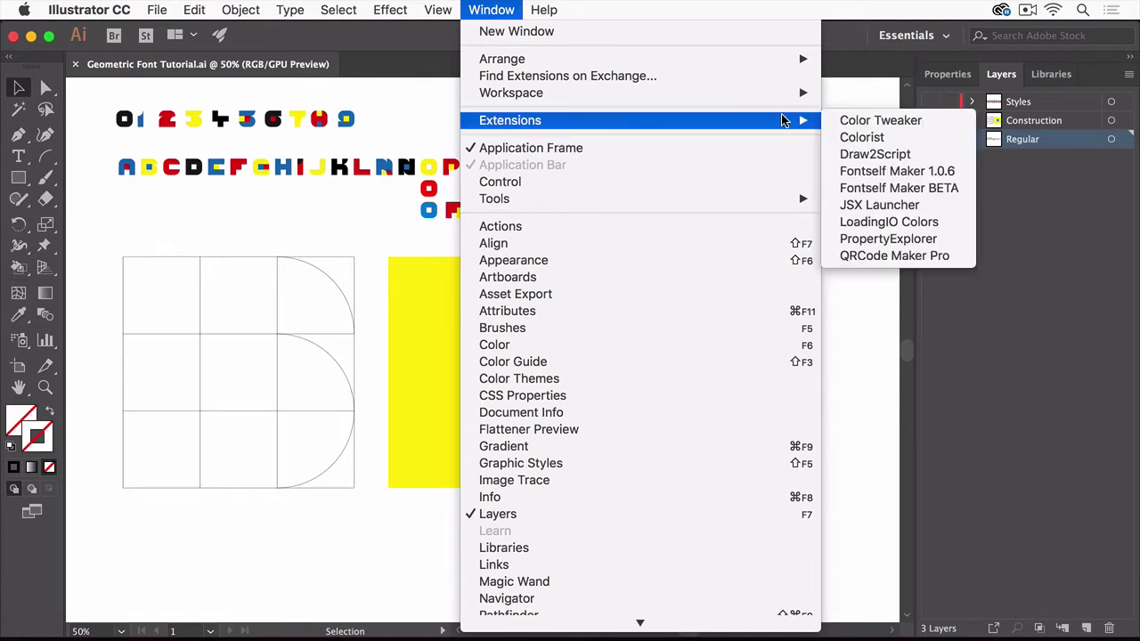
left_click(913, 188)
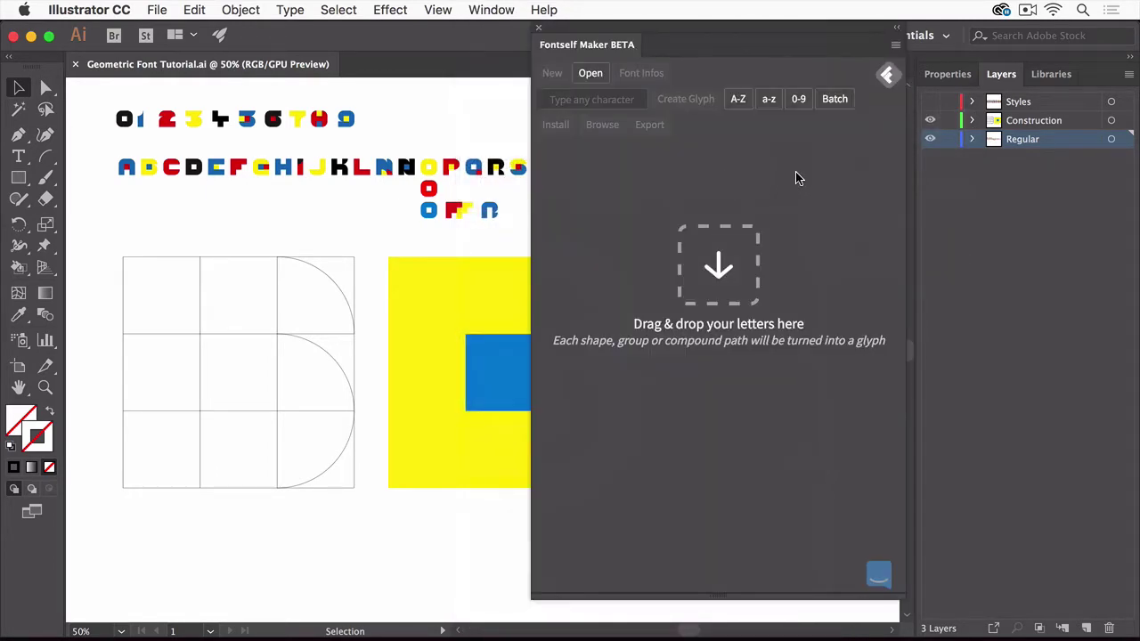
left_click(894, 48)
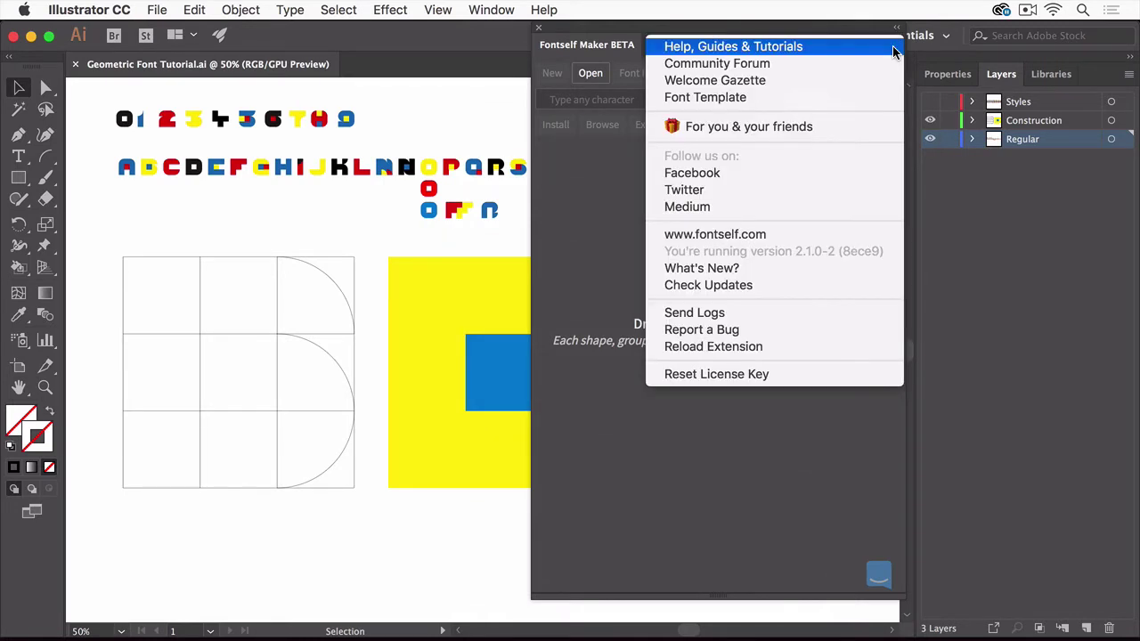
left_click(798, 100)
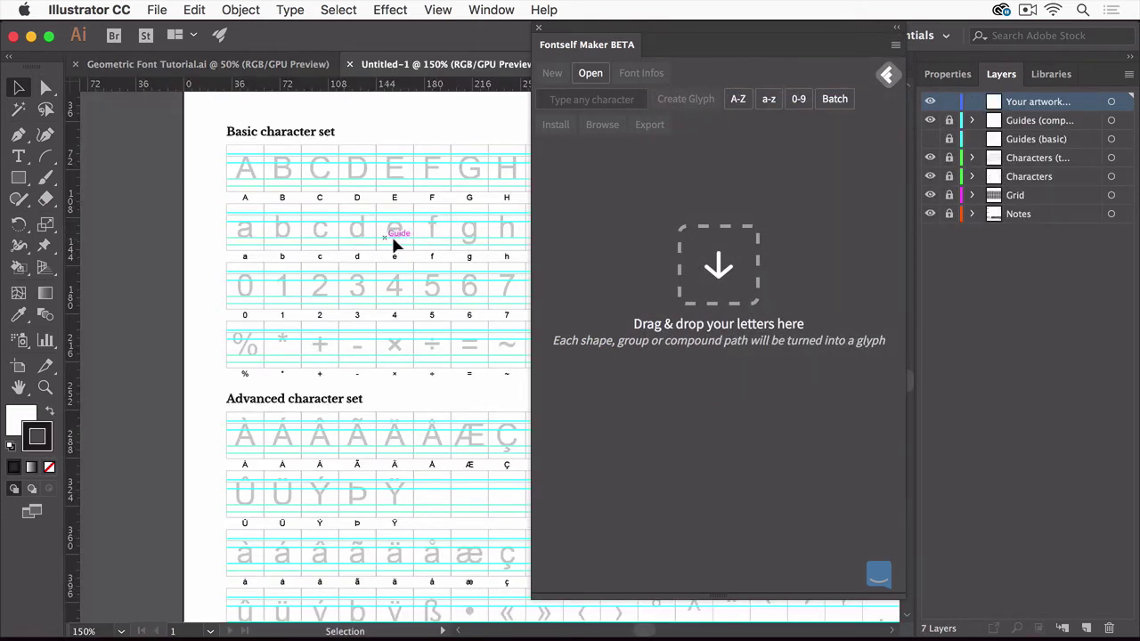
key("z")
mouse_move(228, 139)
left_mouse_down()
mouse_move(439, 235)
mouse_move(491, 242)
left_mouse_up()
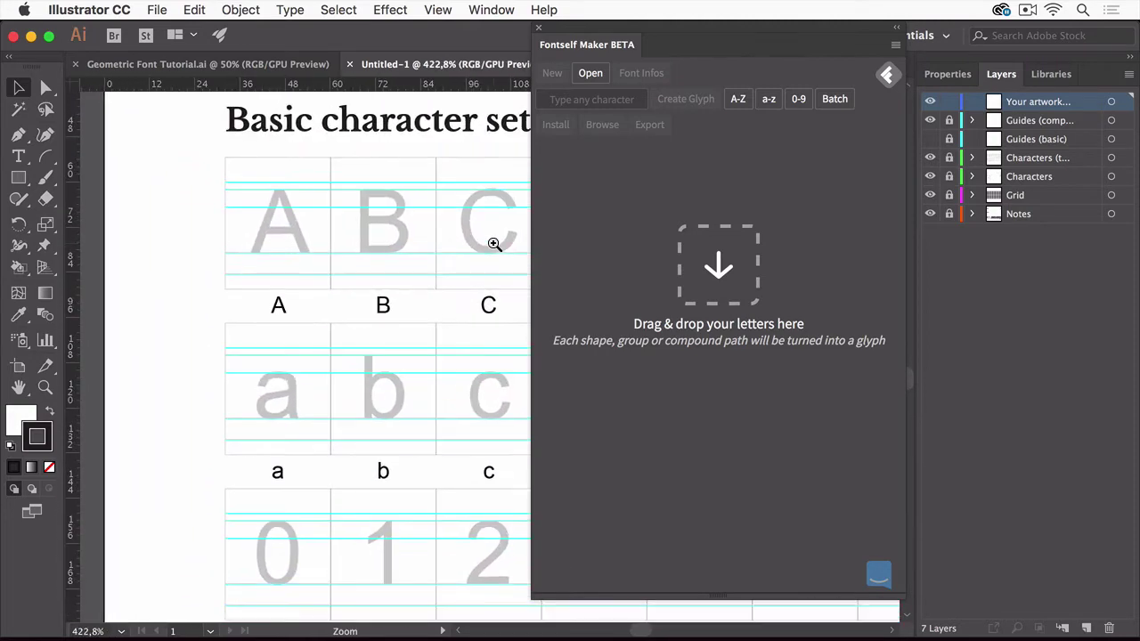
key("v")
key("h")
left_click_drag(471, 422, 235, 360)
key("v")
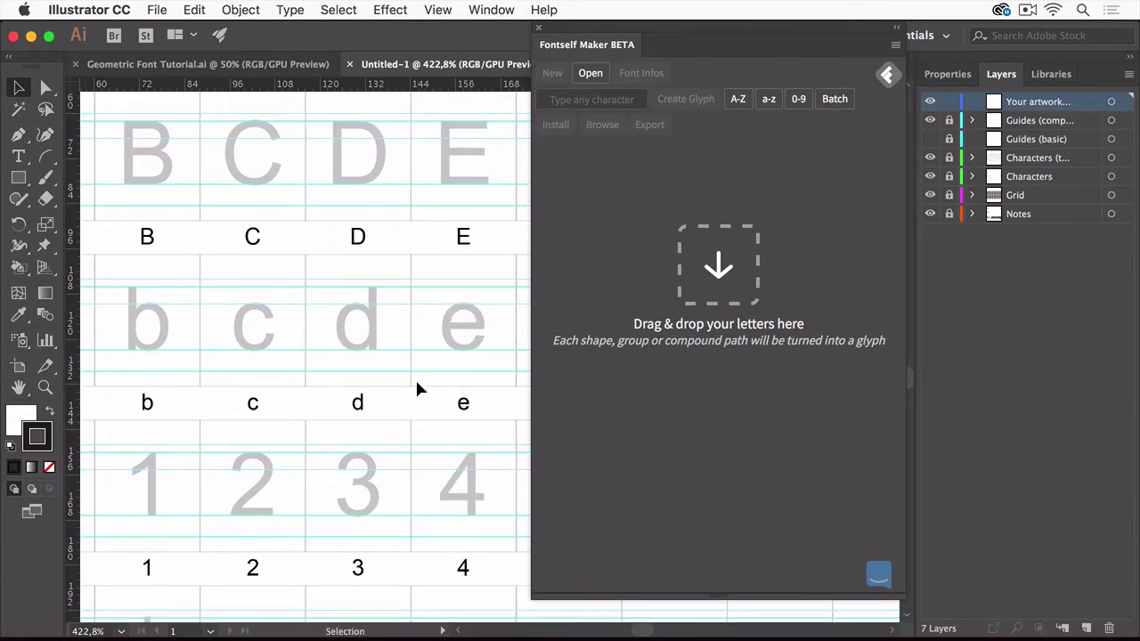
left_click(351, 64)
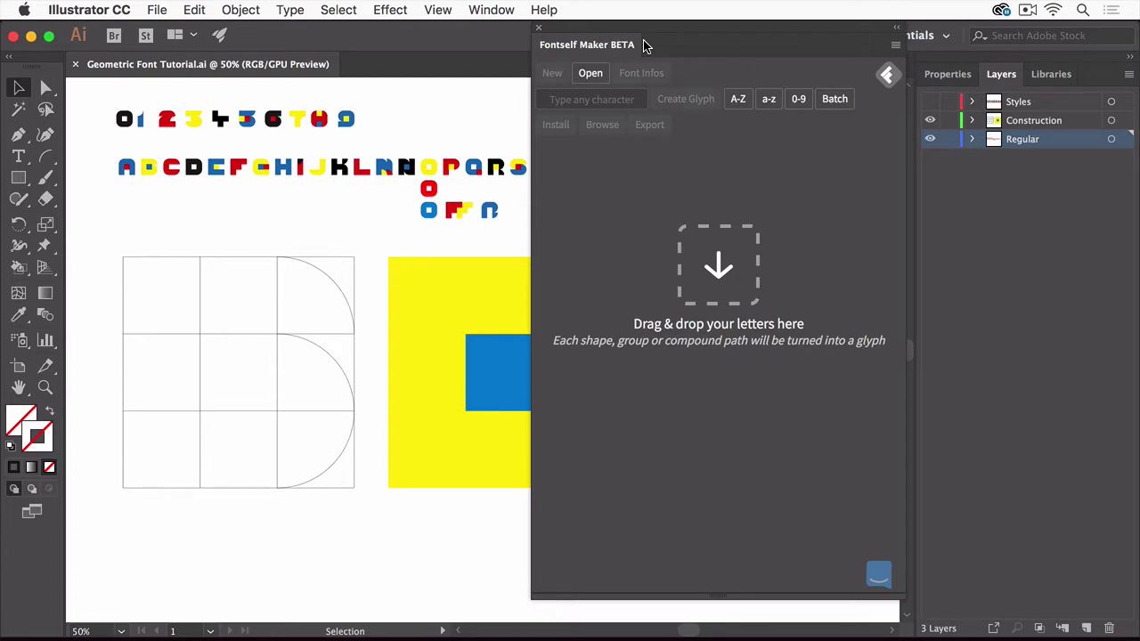
- Close the Fontself Maker panel, then select the yellow B and its construction grid
left_click(539, 34)
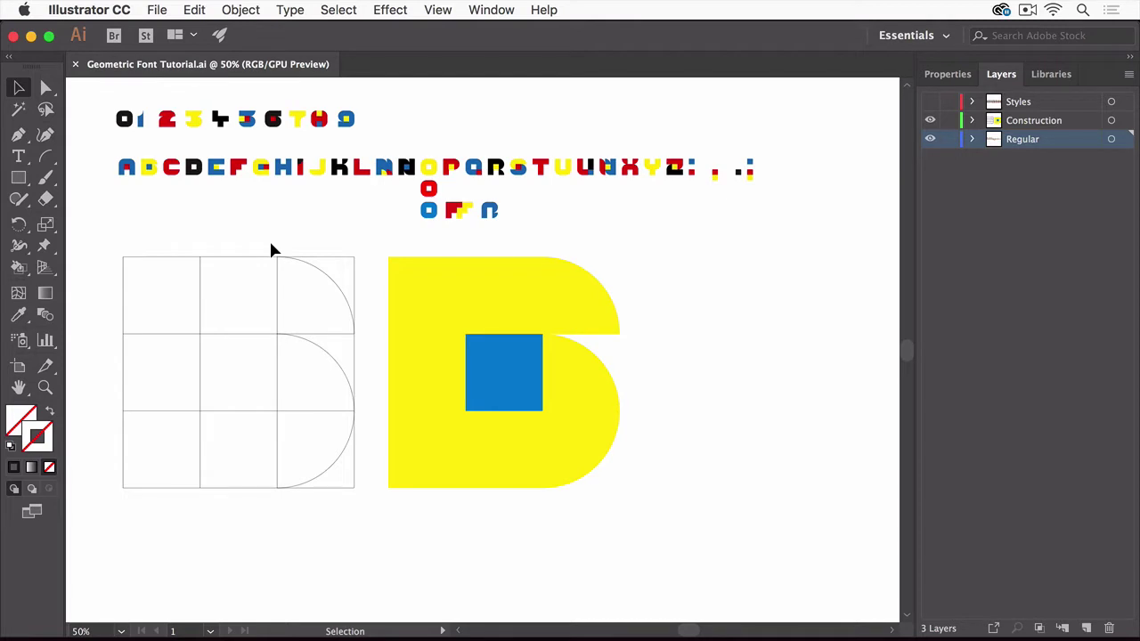
left_click_drag(46, 156, 105, 181)
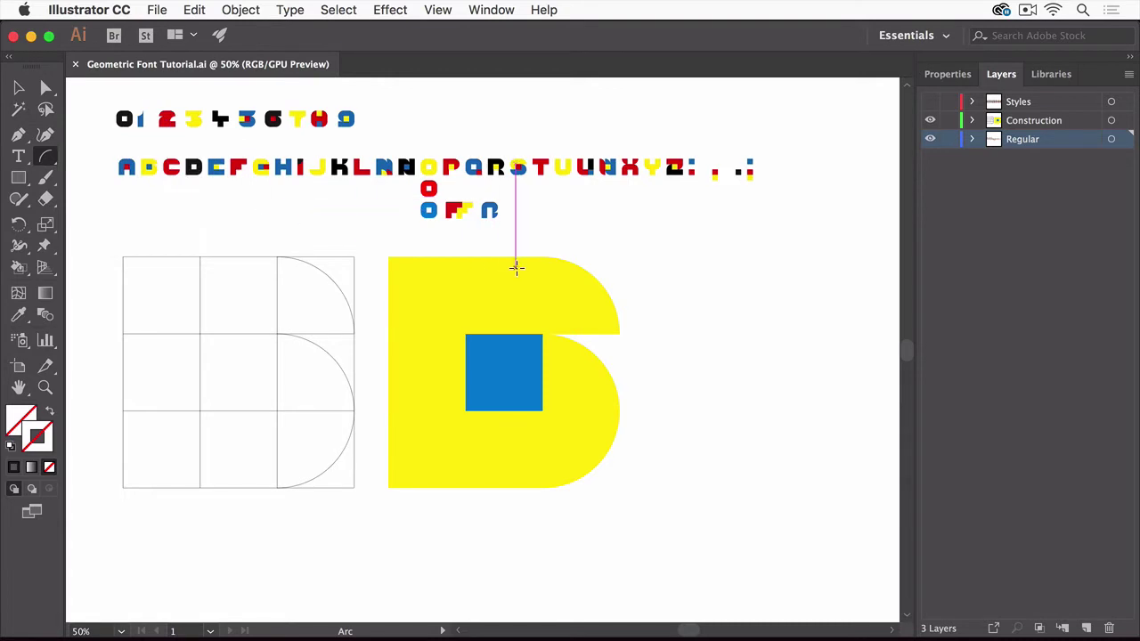
left_click(16, 89)
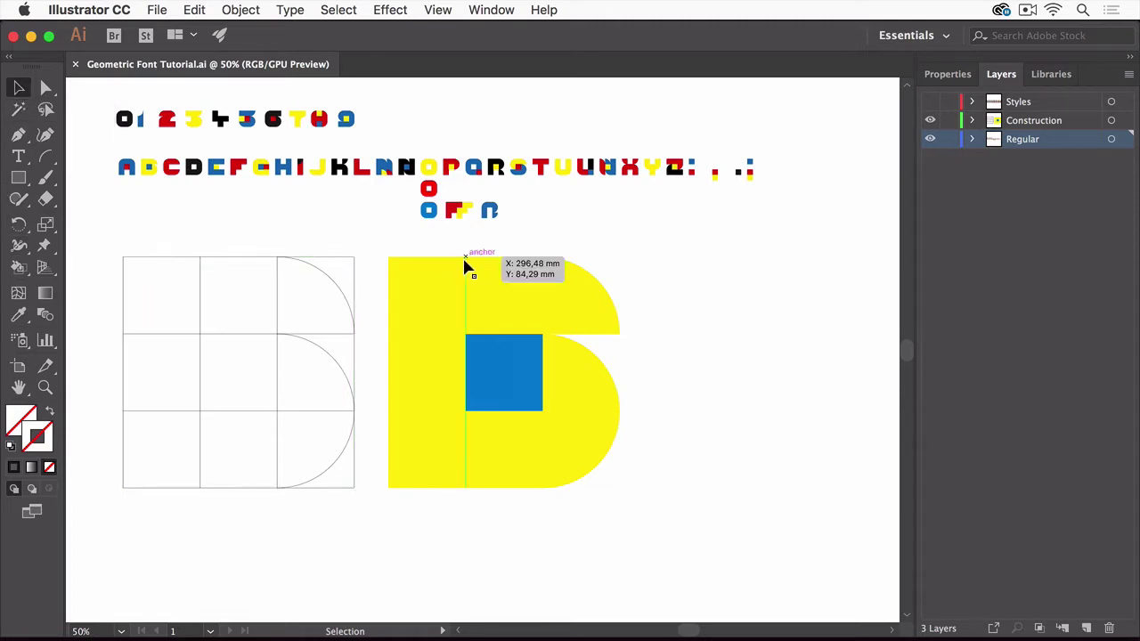
left_click(598, 305)
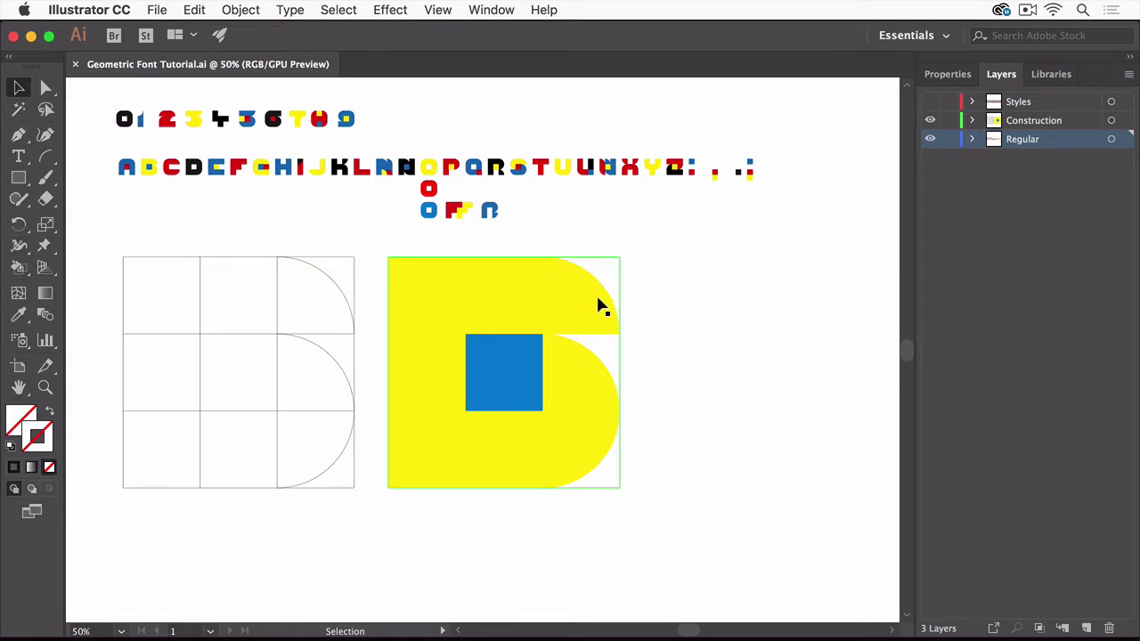
left_click(589, 299)
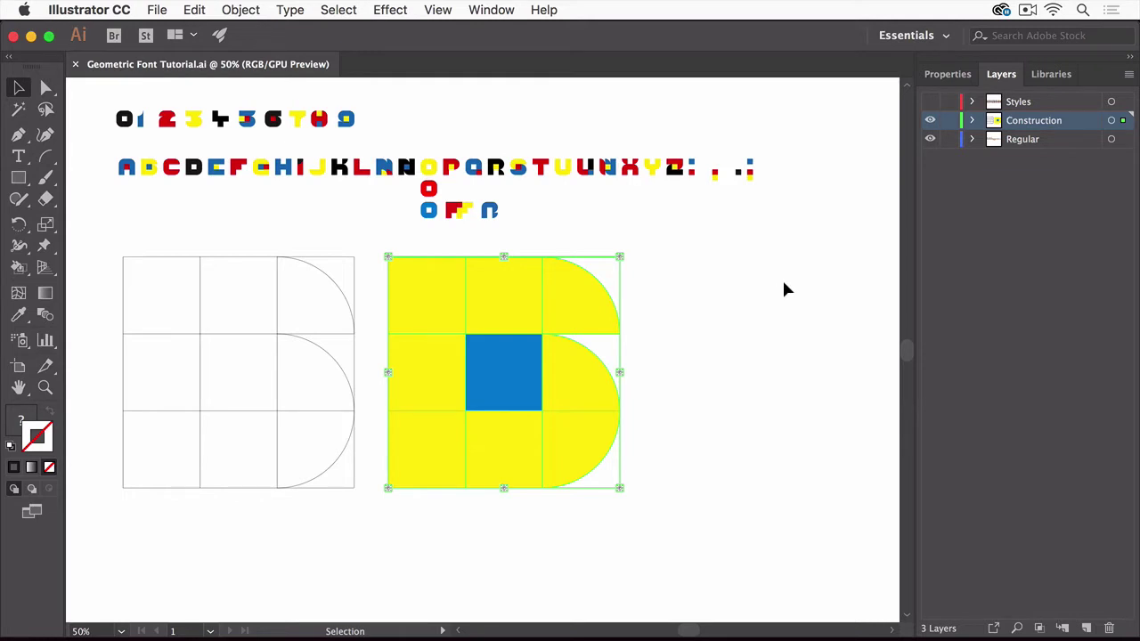
- Expand the yellow B's Live Paint group into ordinary paths and reselect it
left_click(949, 74)
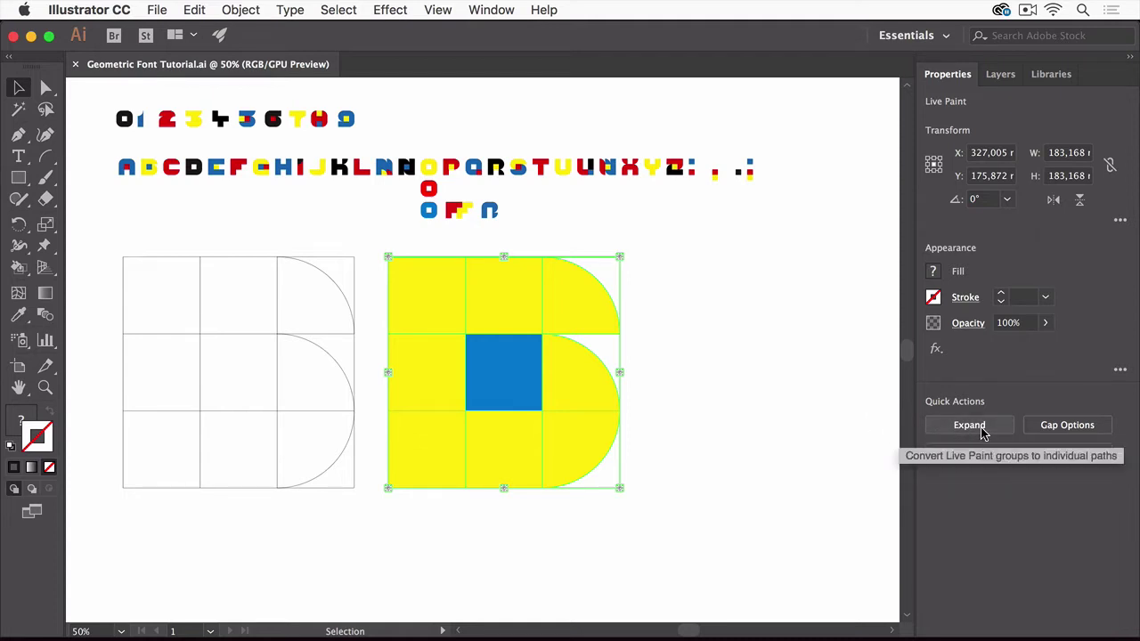
left_click(971, 425)
left_click(783, 389)
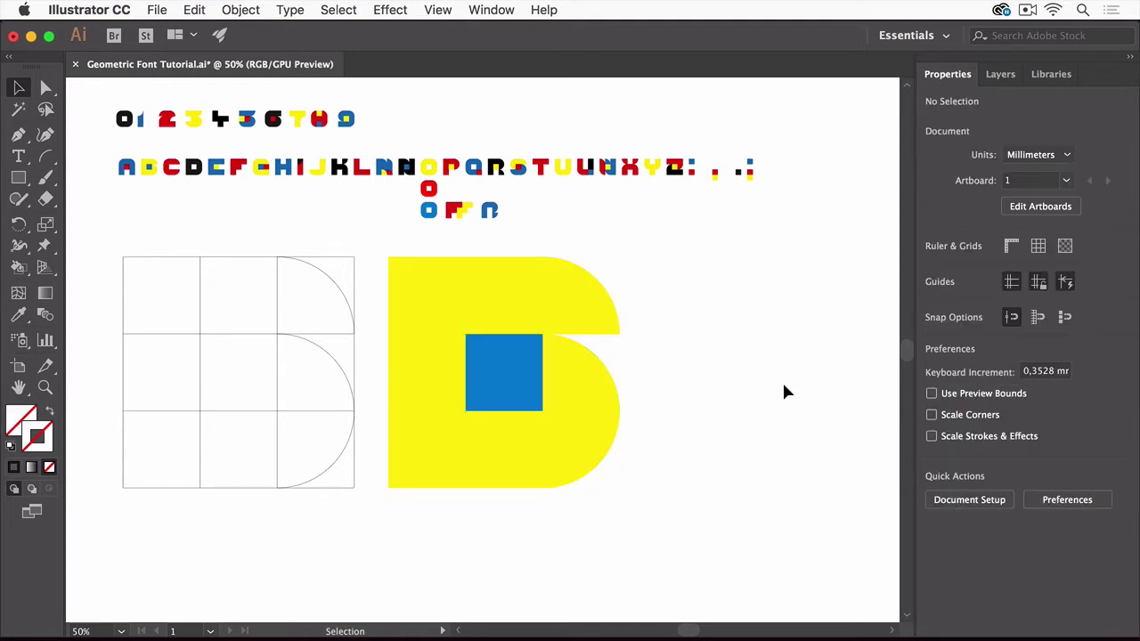
left_click(590, 315)
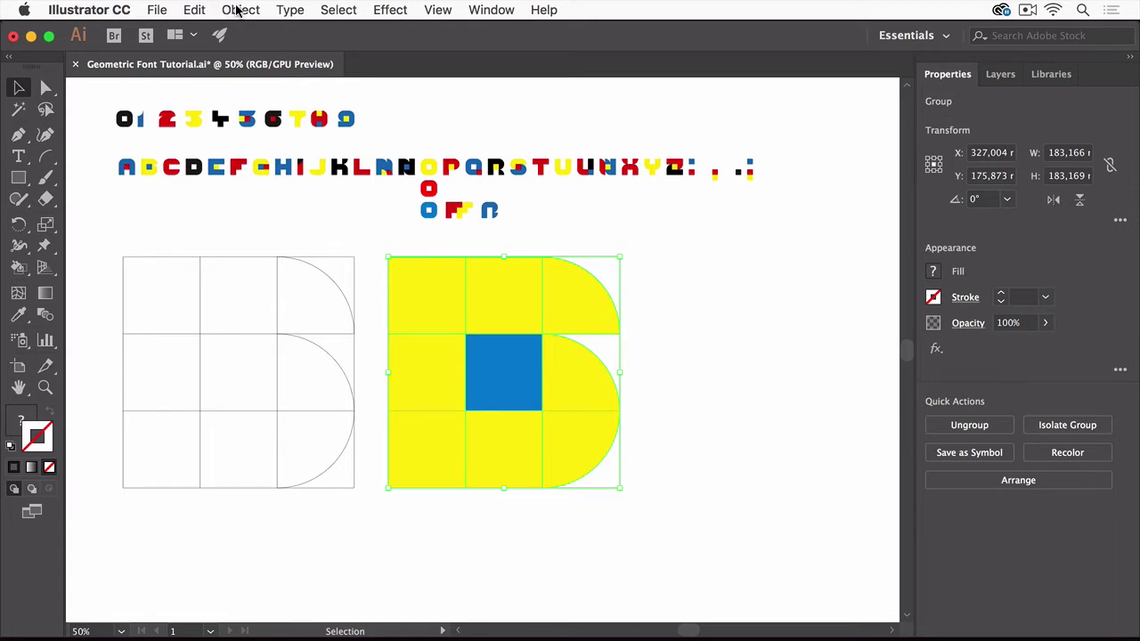
- Ungroup the B, test-drag its top tiles apart, then undo them back into place
left_click(238, 10)
mouse_move(246, 110)
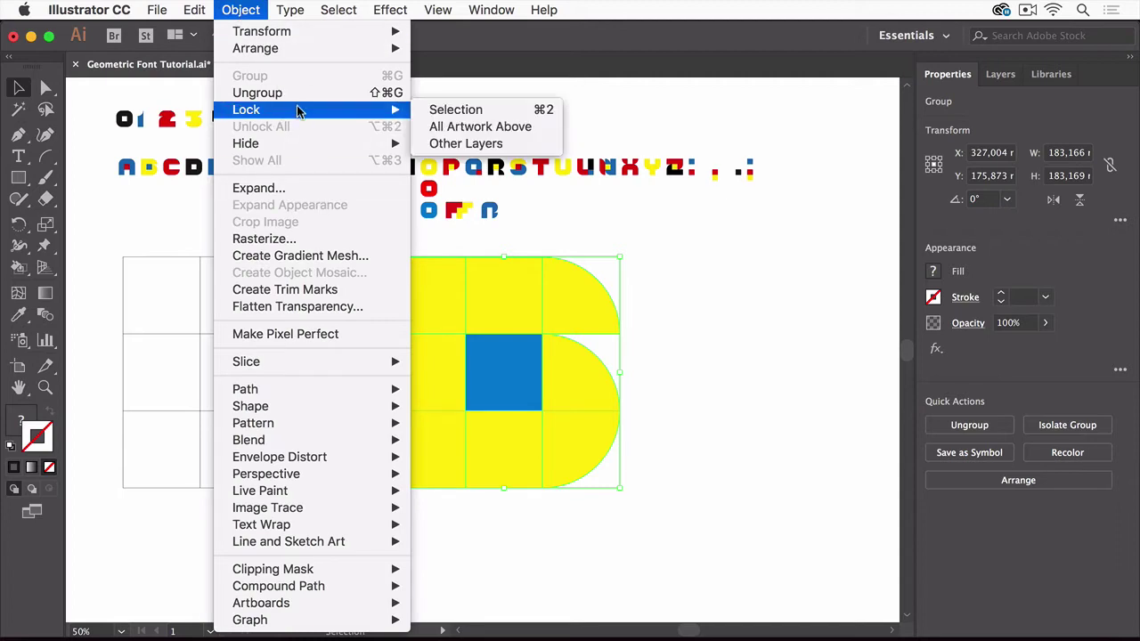
left_click(257, 93)
left_click(615, 283)
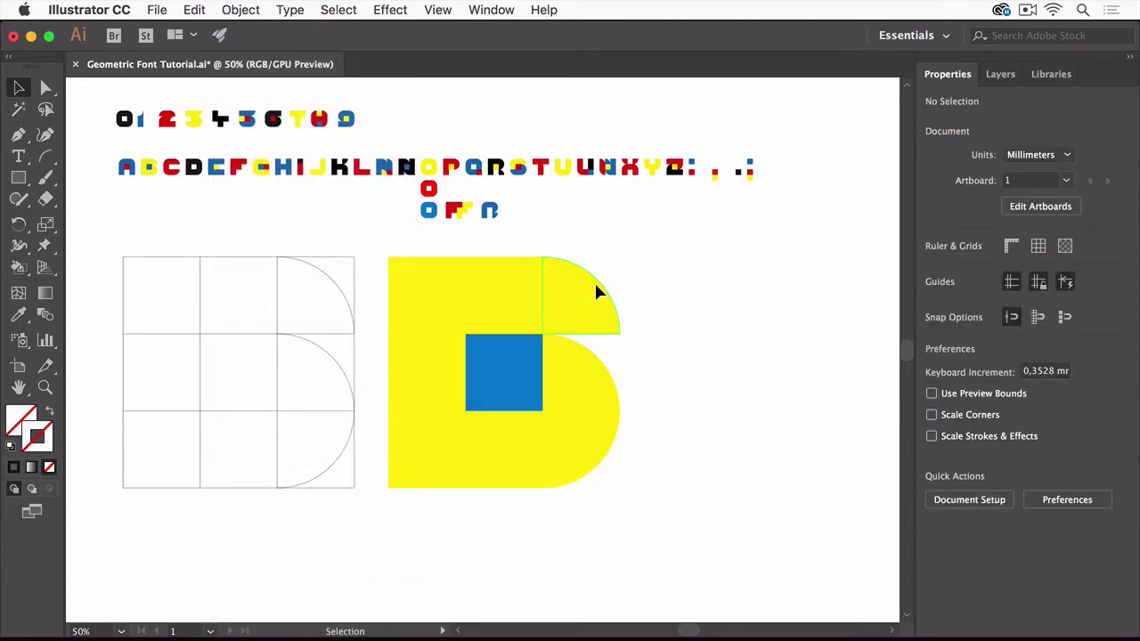
left_click_drag(597, 292, 622, 273)
left_click_drag(491, 280, 504, 264)
left_click_drag(444, 288, 445, 273)
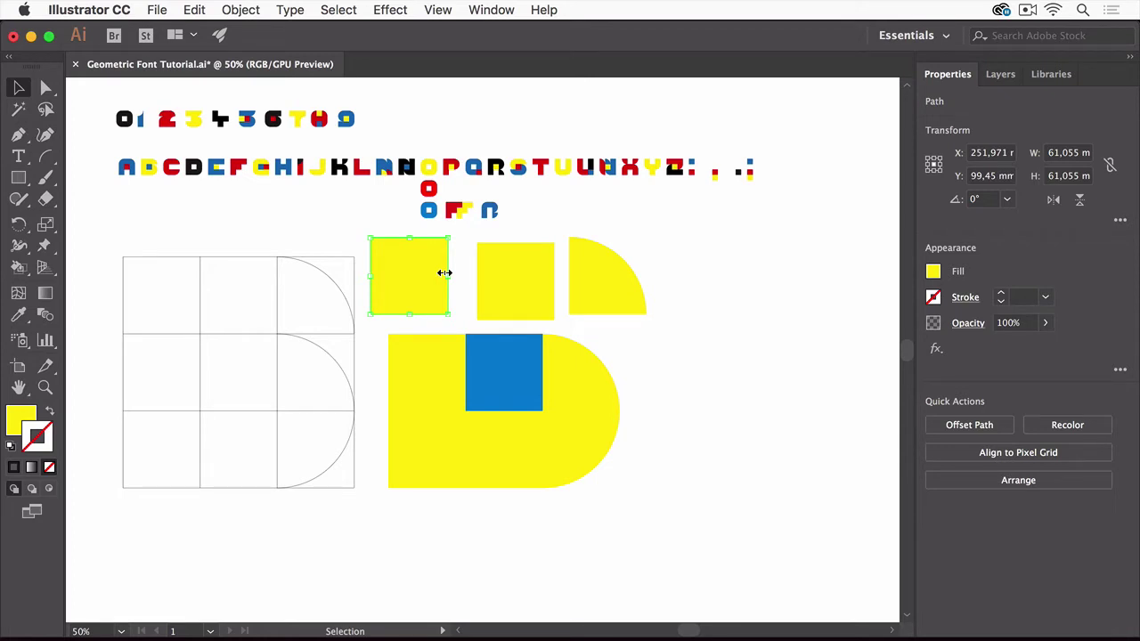
key("ctrl+z")
key("ctrl+z")
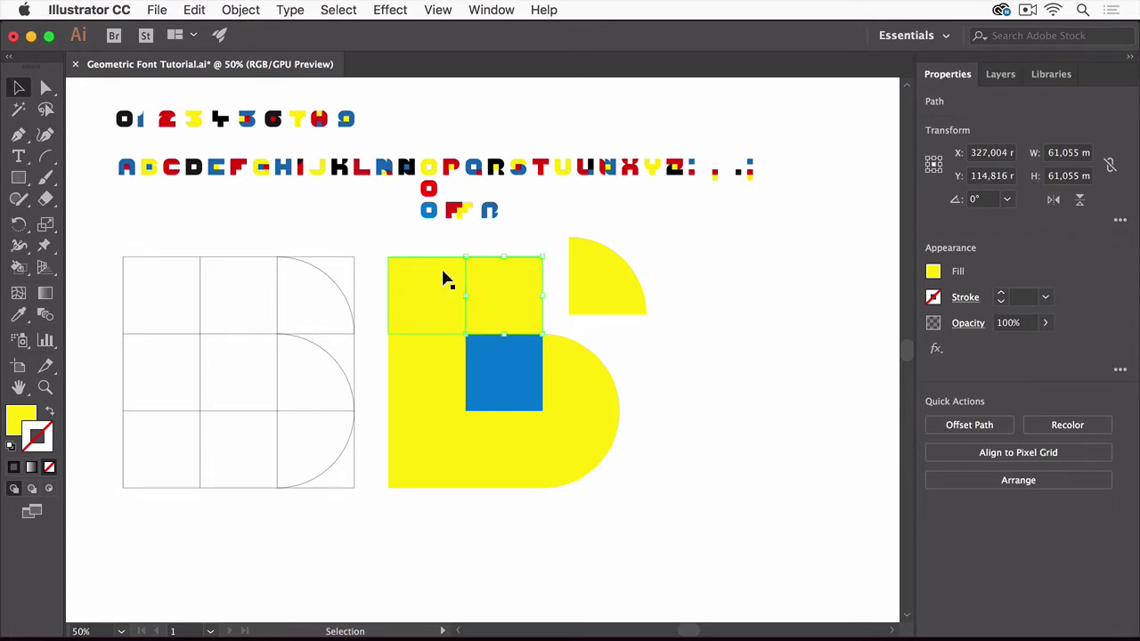
key("ctrl+z")
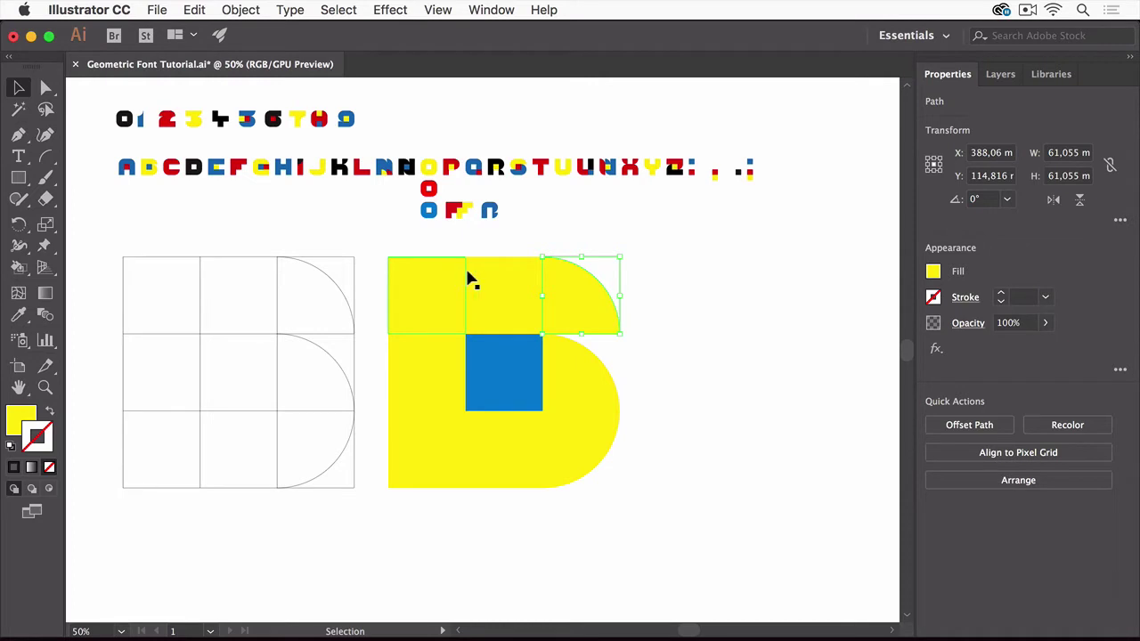
left_click(660, 271)
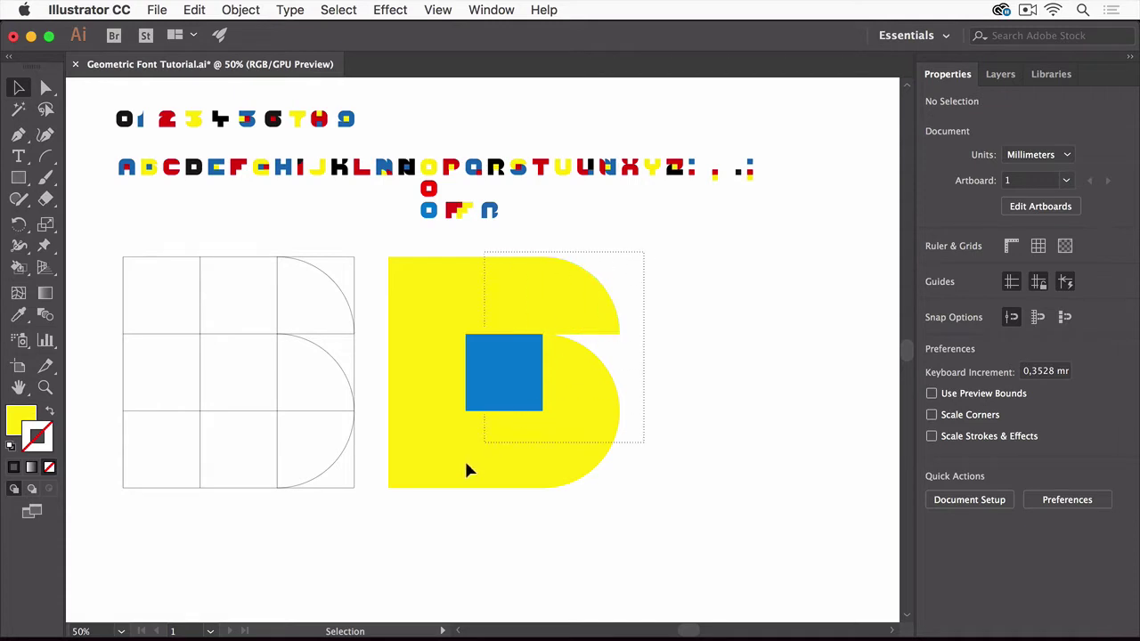
- Enable Remove Redundant Points in Pathfinder options and unite the yellow pieces into one shape
left_click_drag(391, 526, 393, 530)
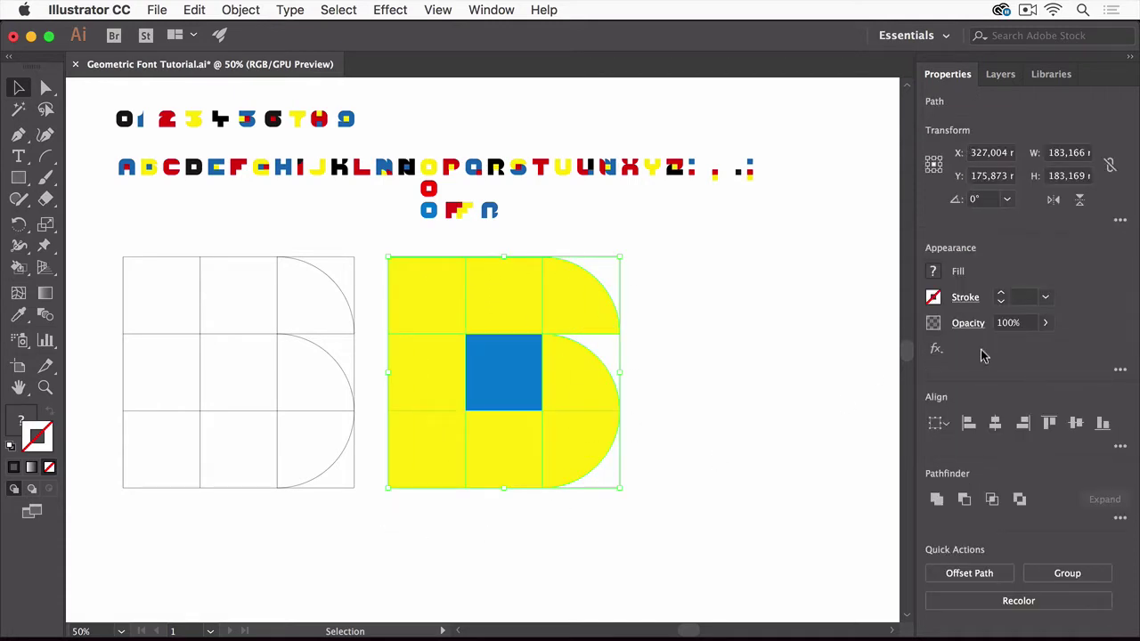
left_click(1120, 518)
left_click(1120, 533)
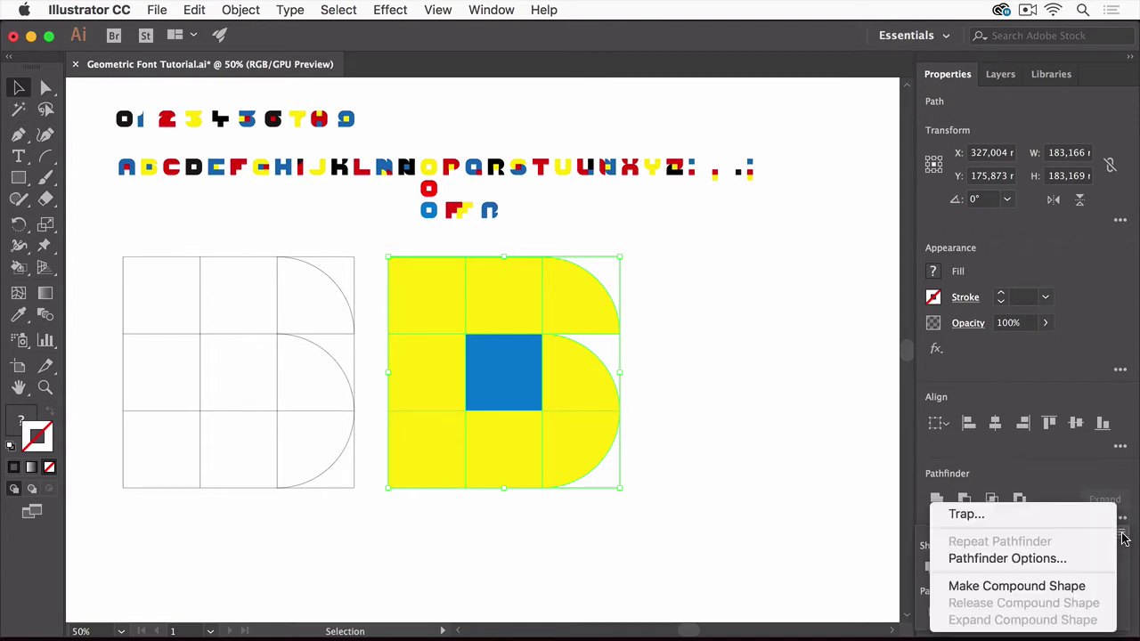
left_click(1061, 559)
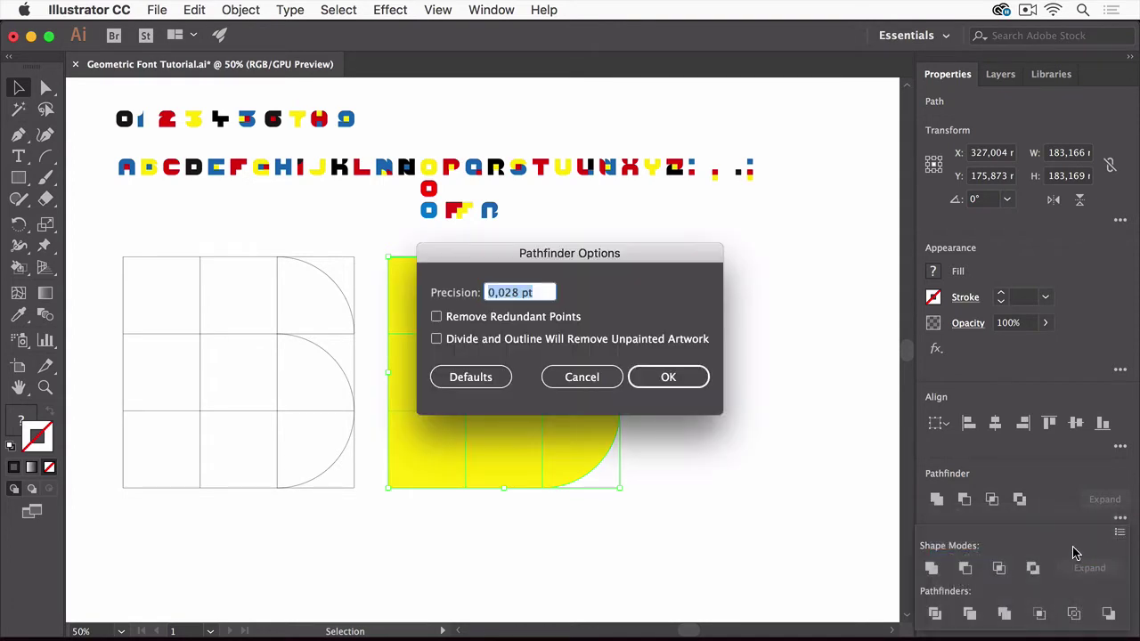
left_click(464, 319)
left_click(682, 377)
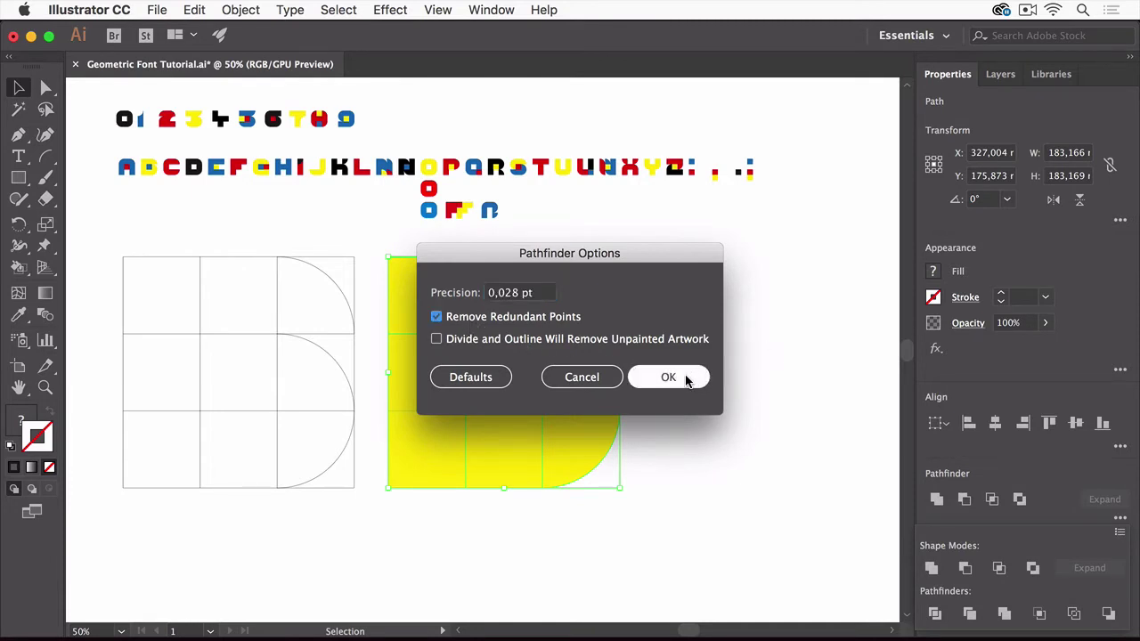
left_click(1005, 614)
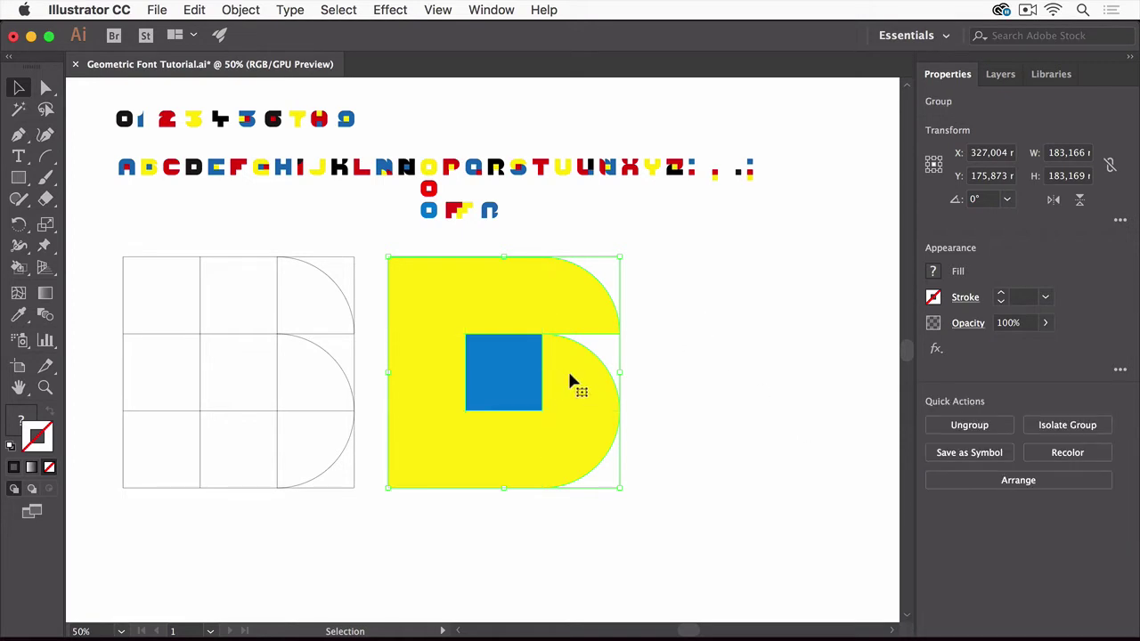
- Ungroup the merged artwork, test-move the blue square out, and undo it back
left_click(240, 11)
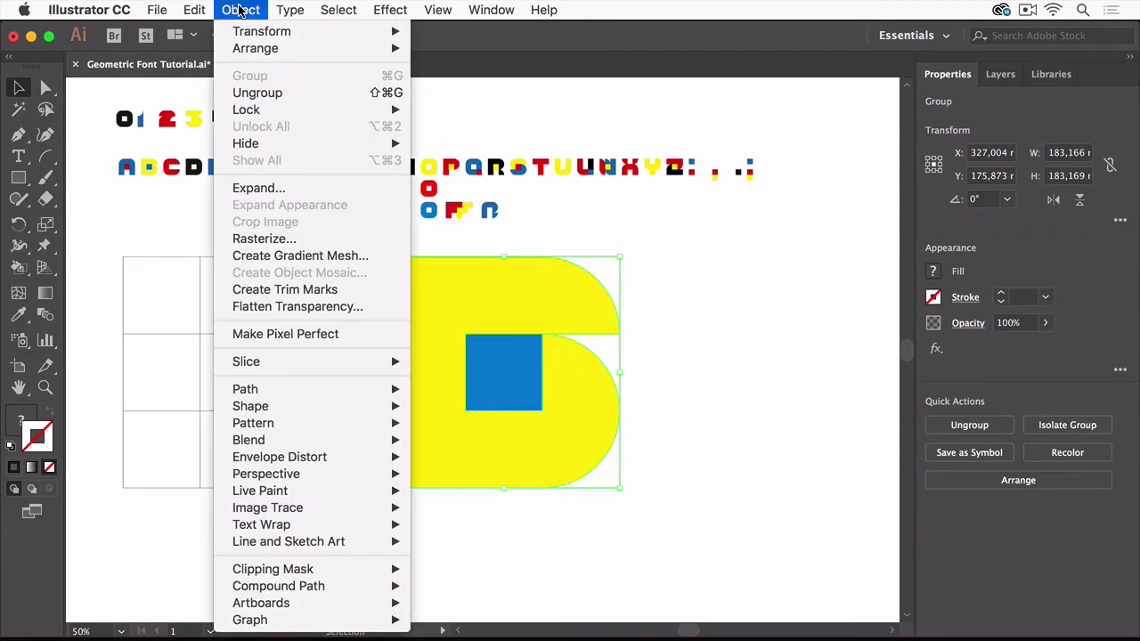
left_click(258, 93)
left_click(792, 359)
left_click_drag(521, 381, 633, 381)
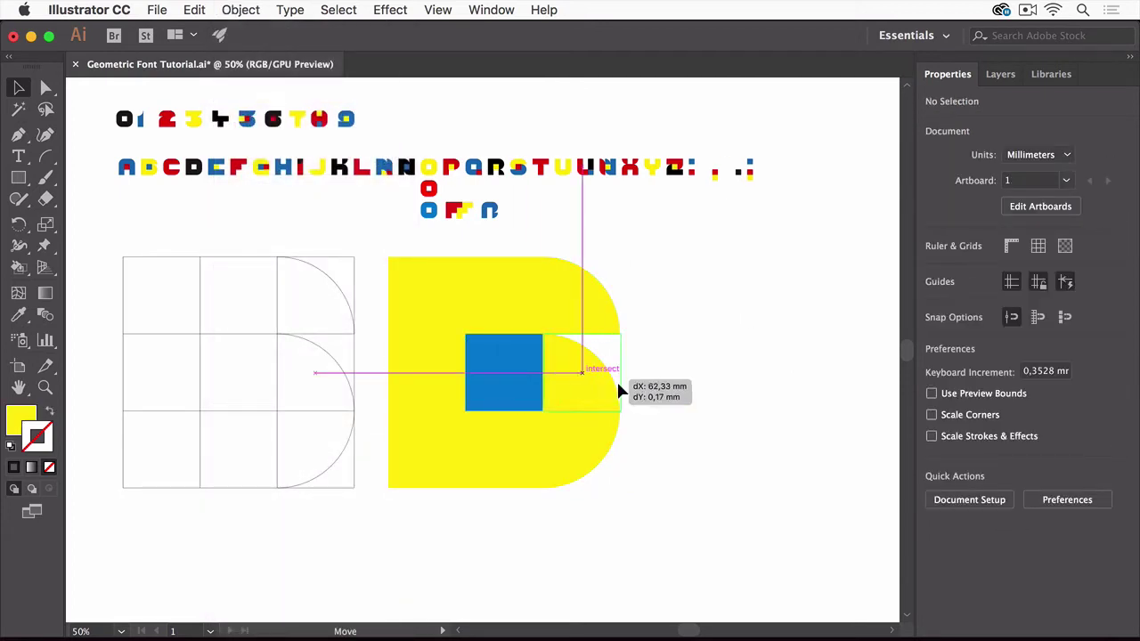
left_click(554, 283)
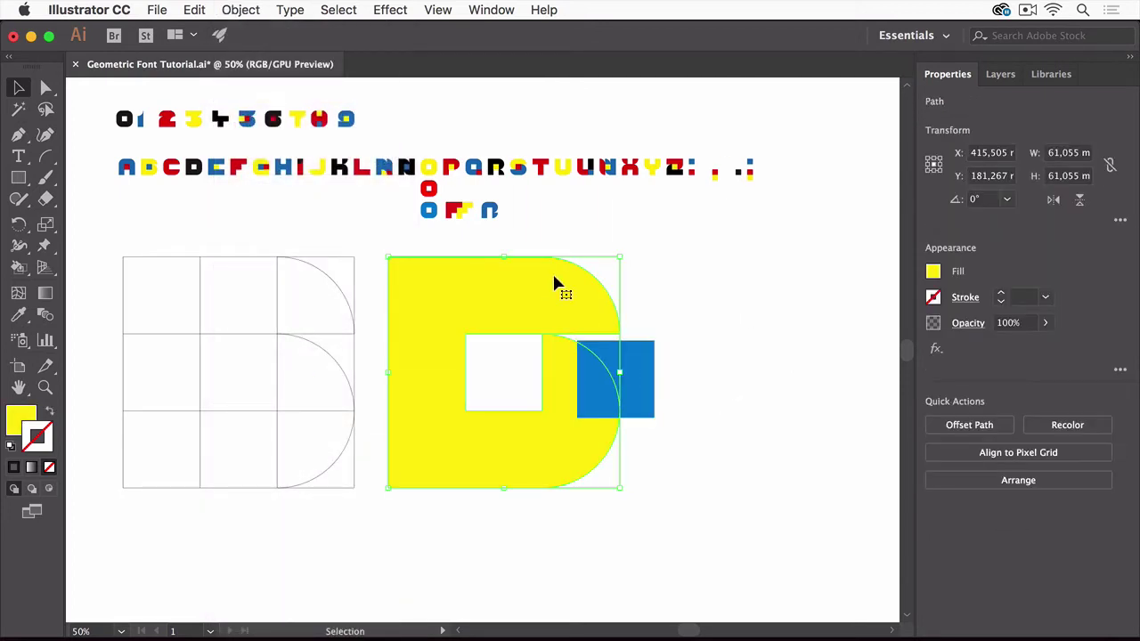
key("ctrl+z")
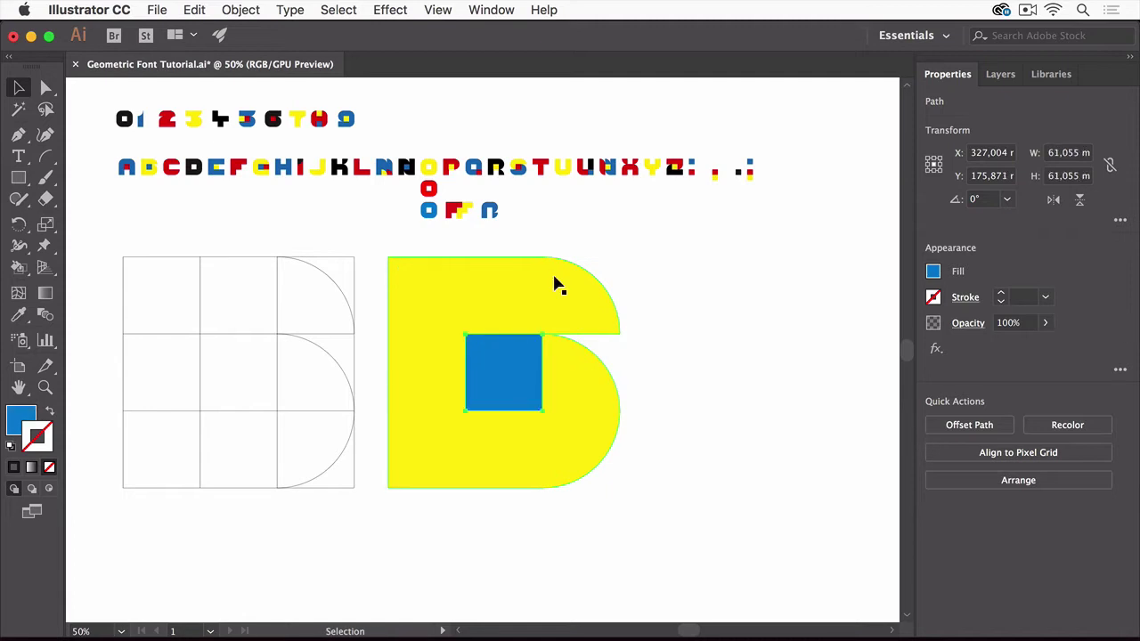
left_click(677, 261)
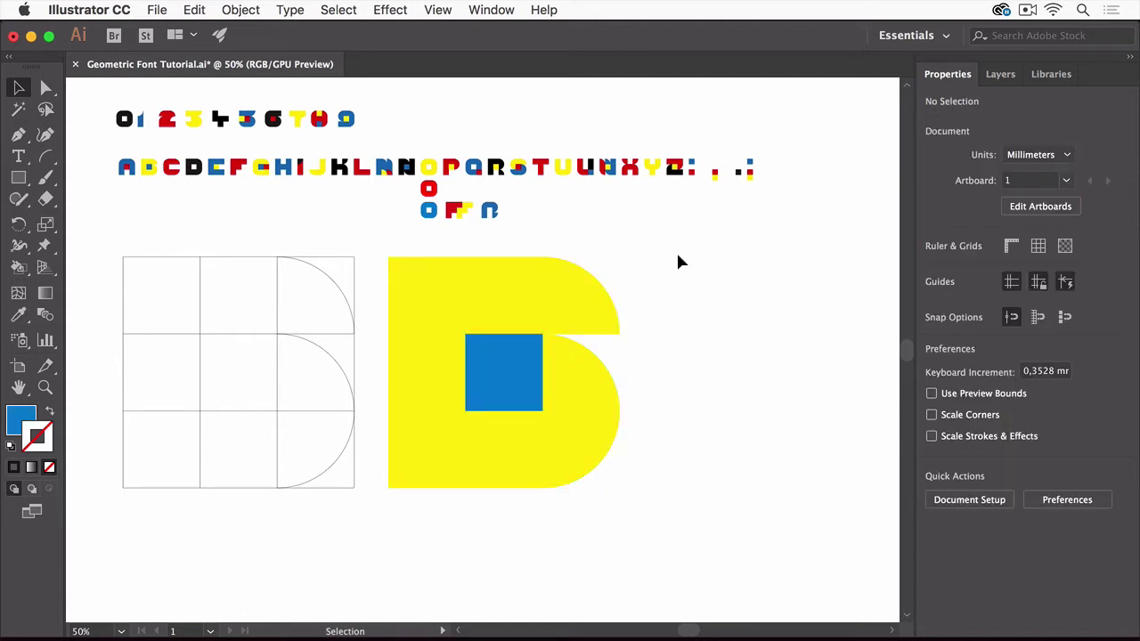
- Marquee-select the yellow B and inspect its anchor points with the Direct Selection tool
left_click_drag(677, 258, 411, 485)
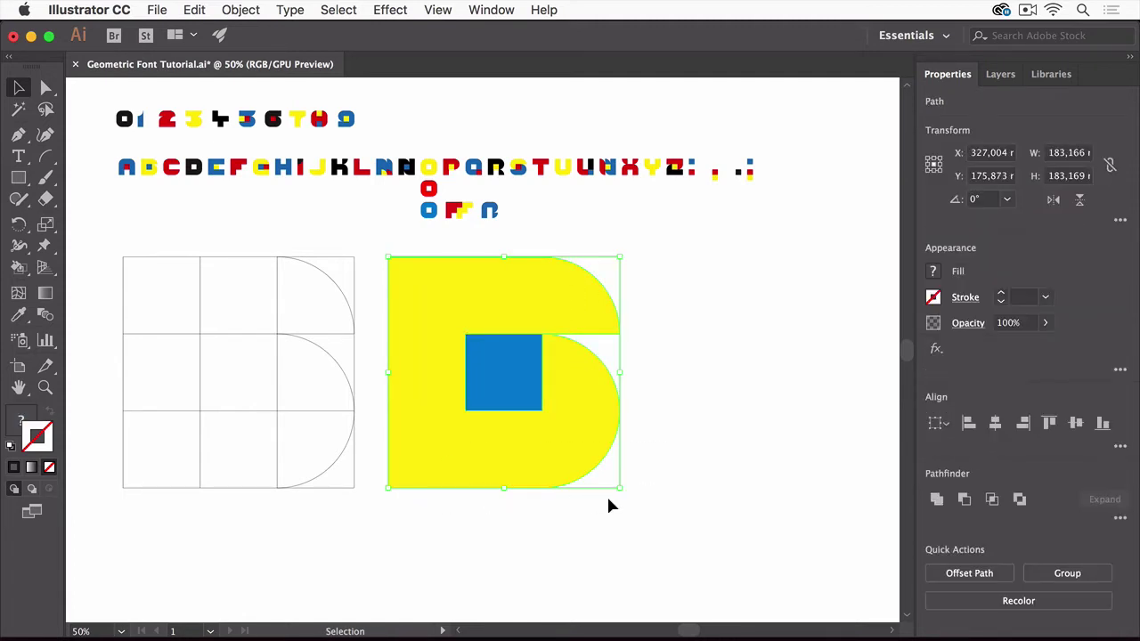
key("a")
key("v")
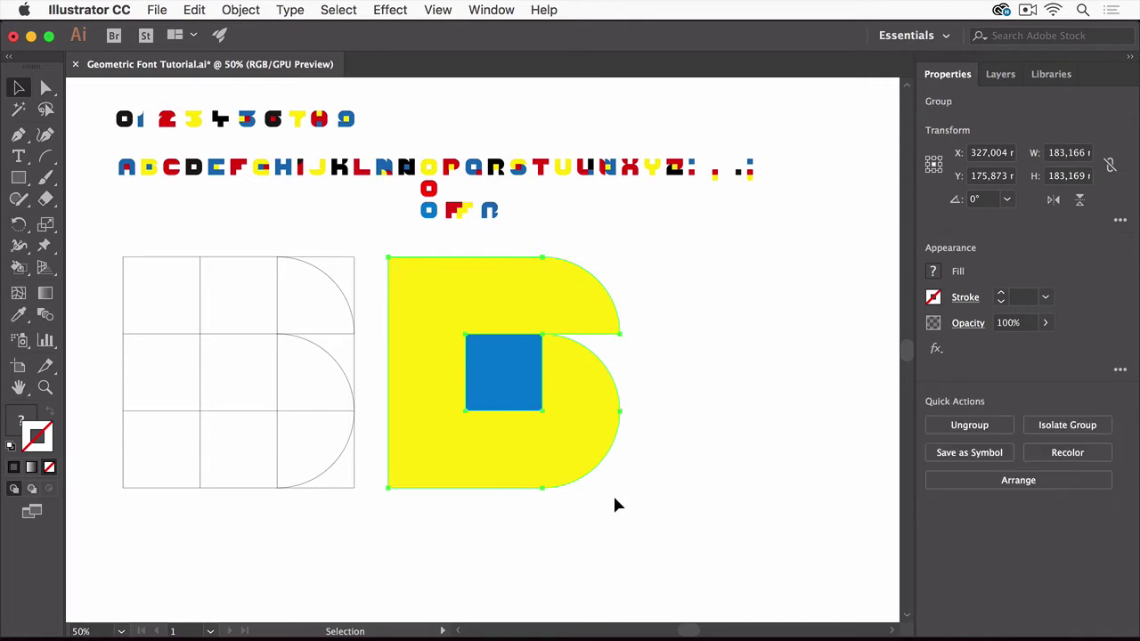
left_click(690, 378)
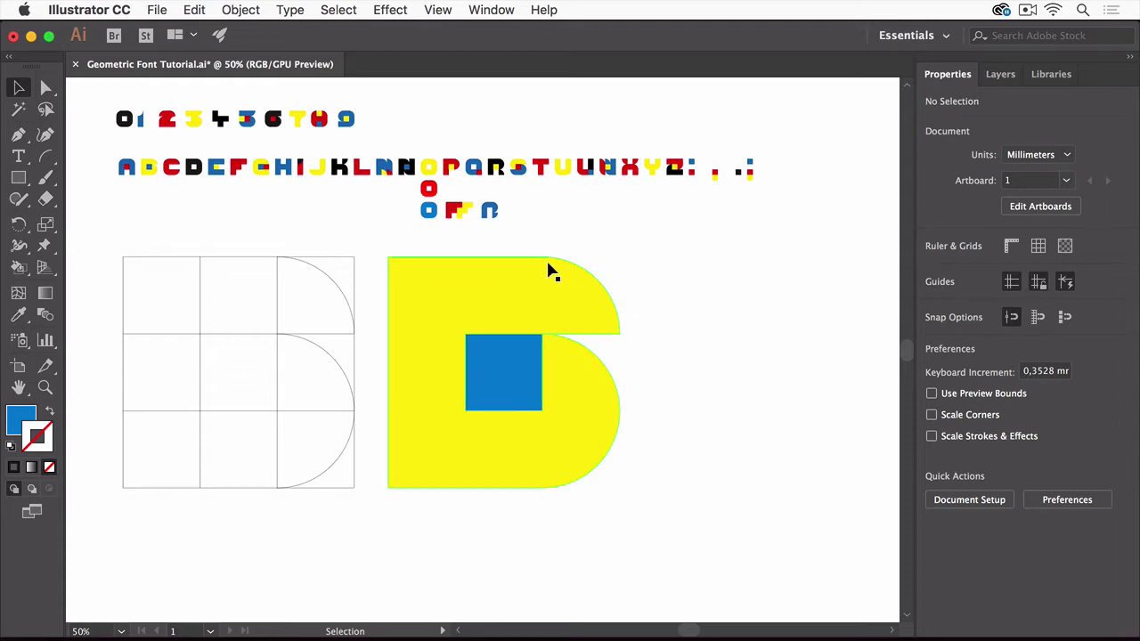
- Select the full row of capital letters and open the Window menu for Fontself Maker
left_click_drag(359, 222, 365, 290)
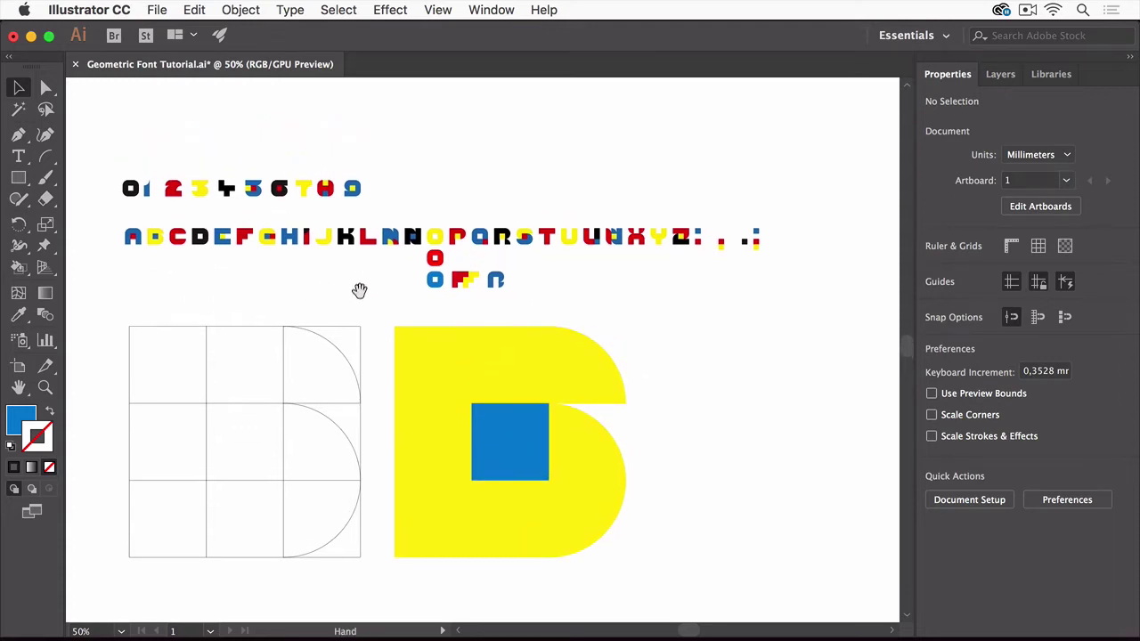
left_click_drag(109, 216, 685, 245)
left_click_drag(686, 245, 693, 224)
mouse_move(113, 216)
left_mouse_down()
mouse_move(211, 239)
mouse_move(694, 238)
left_mouse_up()
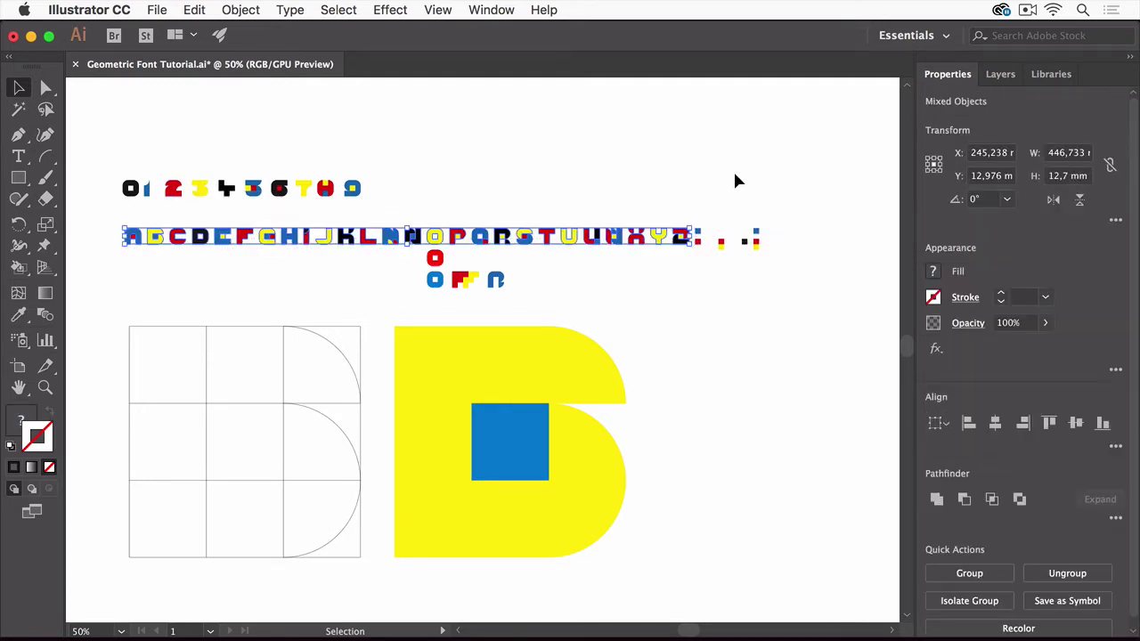
left_click(491, 9)
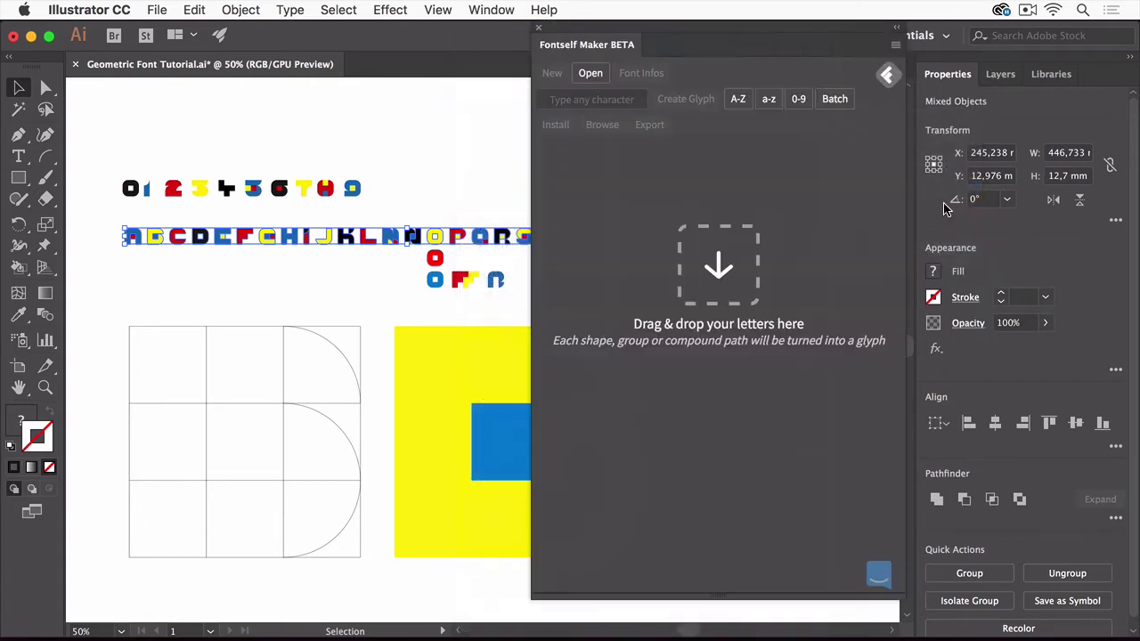
- Import the letter row as A–Z and a–z glyphs and the digit row as 0–9
left_click_drag(721, 39, 851, 39)
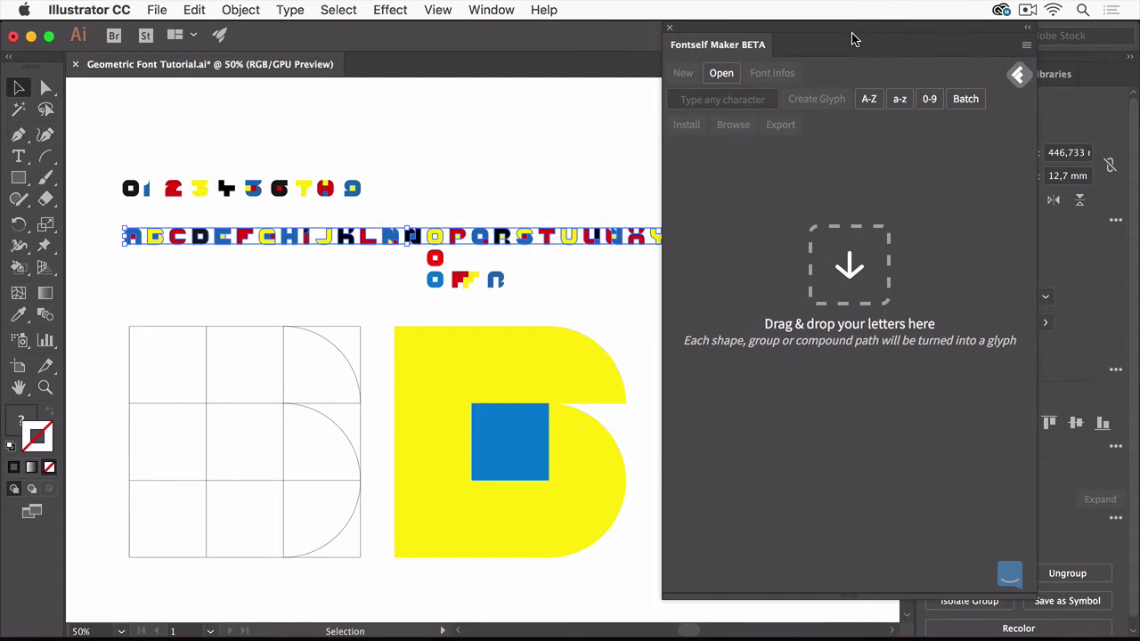
left_click(869, 105)
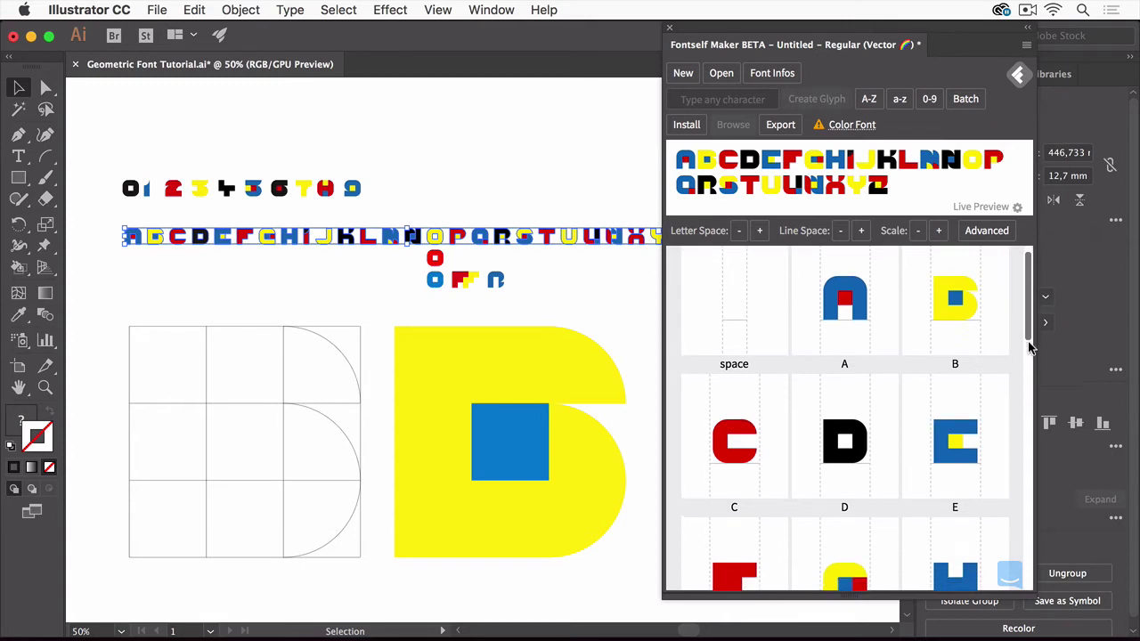
mouse_move(1027, 329)
left_mouse_down()
mouse_move(1024, 561)
mouse_move(1029, 252)
left_mouse_up()
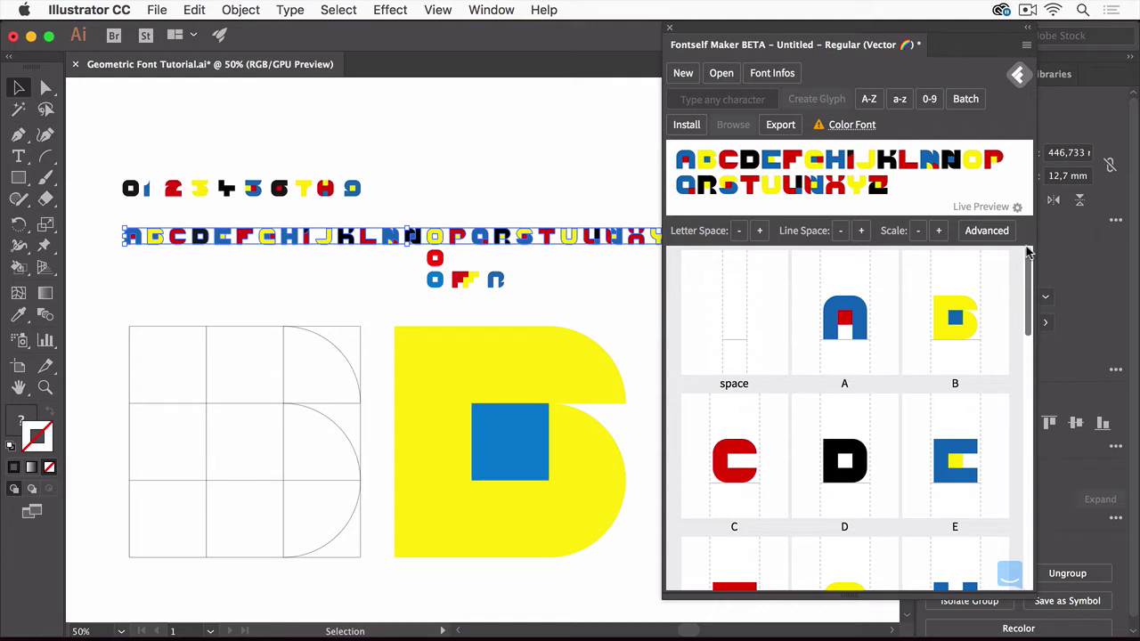
left_click(900, 101)
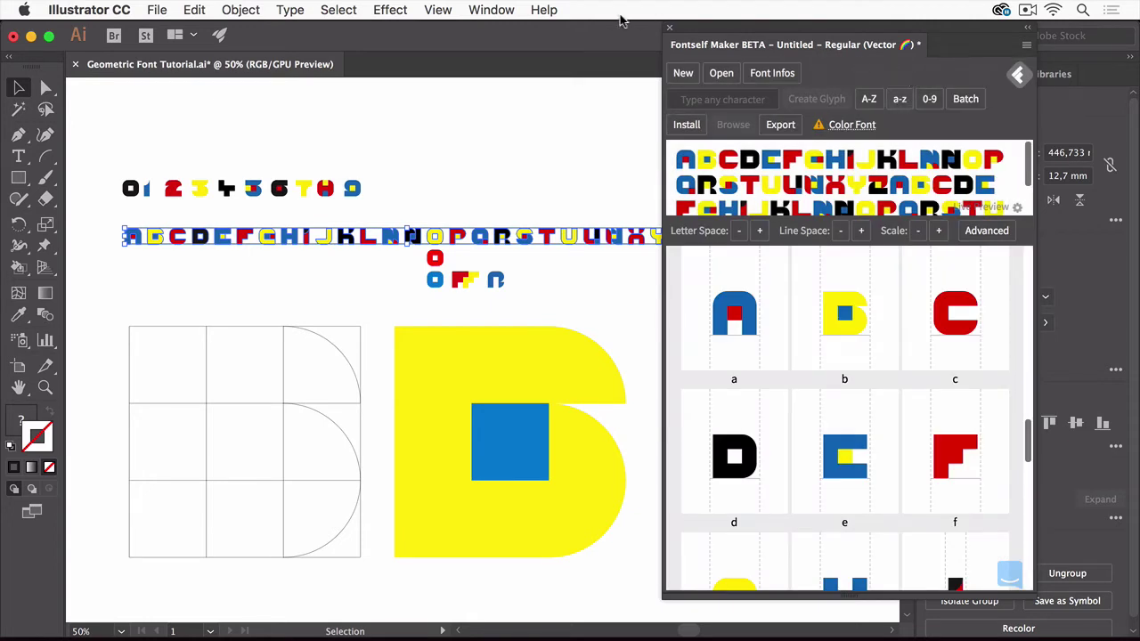
left_click(417, 174)
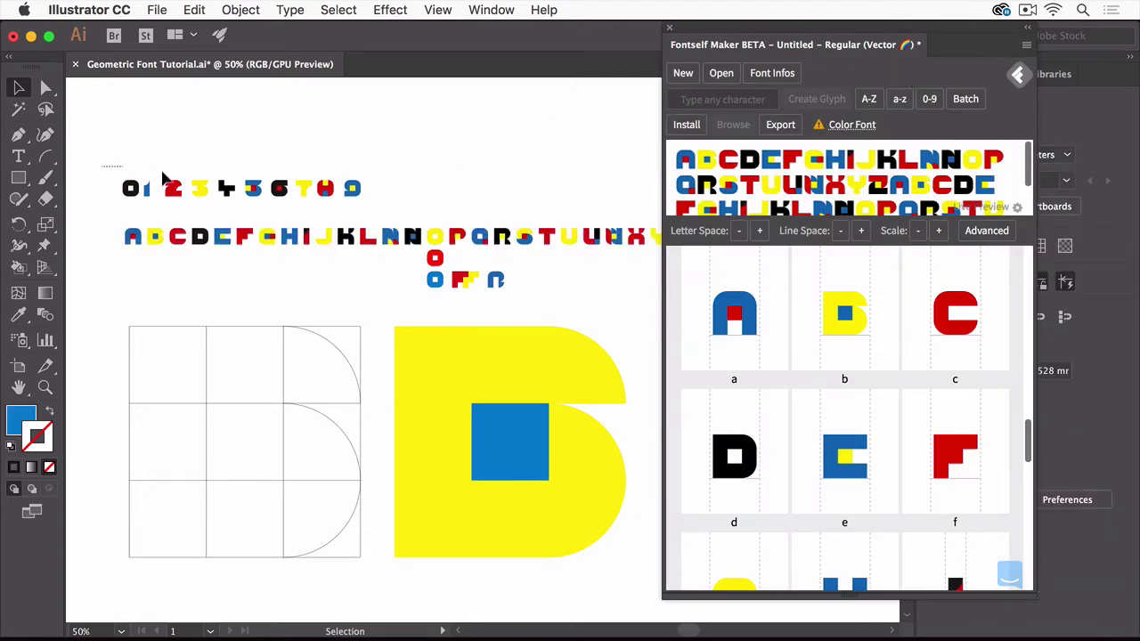
left_click_drag(166, 181, 361, 196)
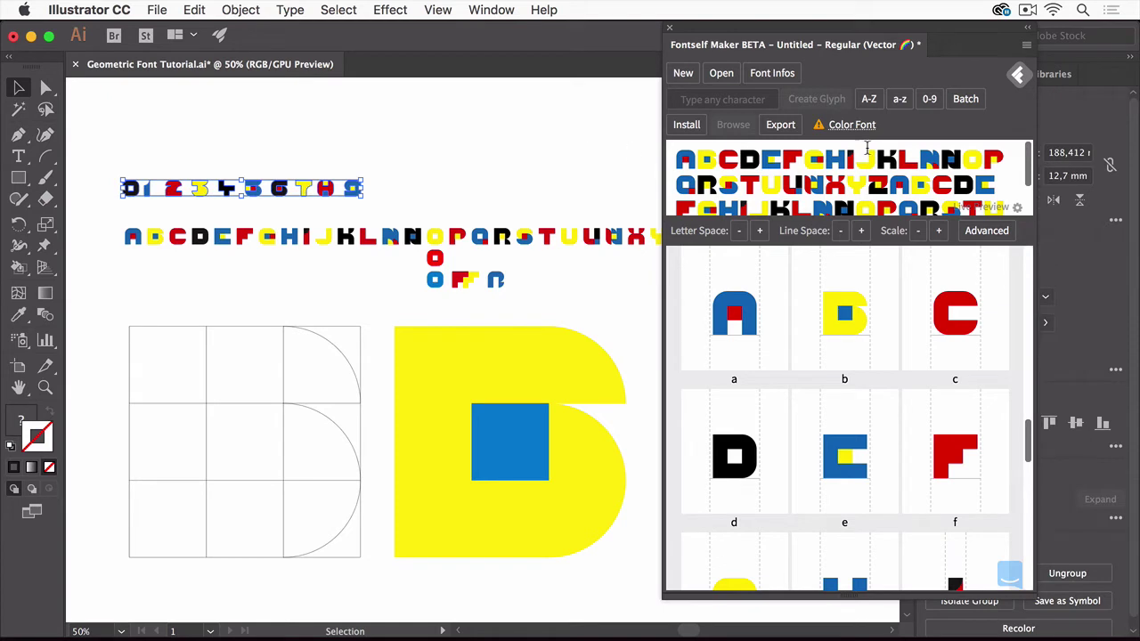
left_click(930, 99)
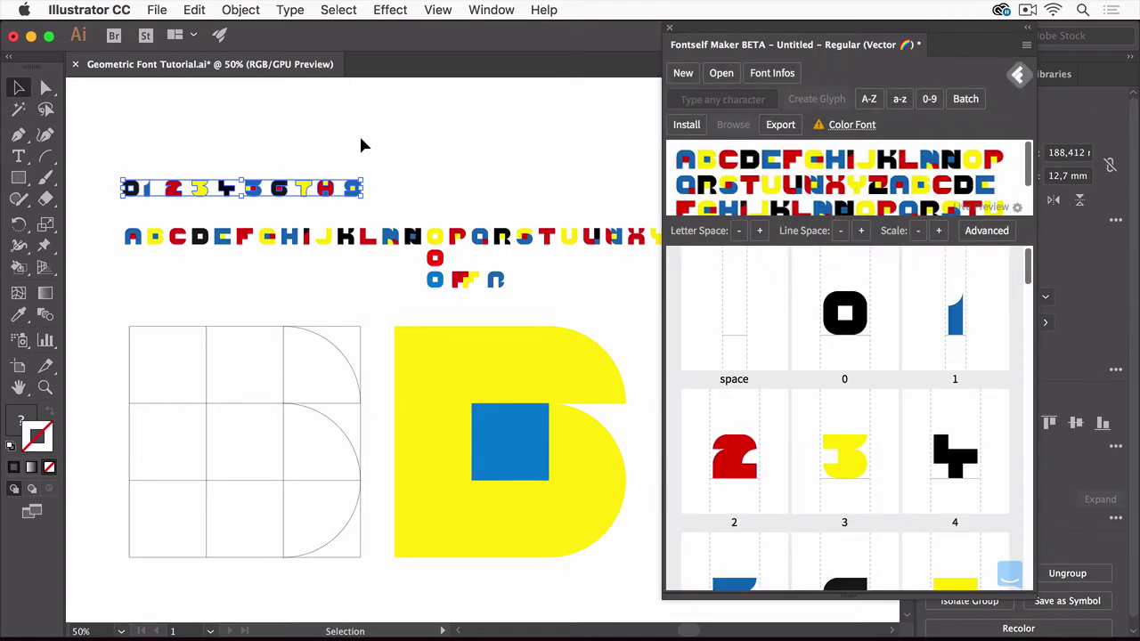
- Install the font on the system under the name GeometricColor
left_click(686, 124)
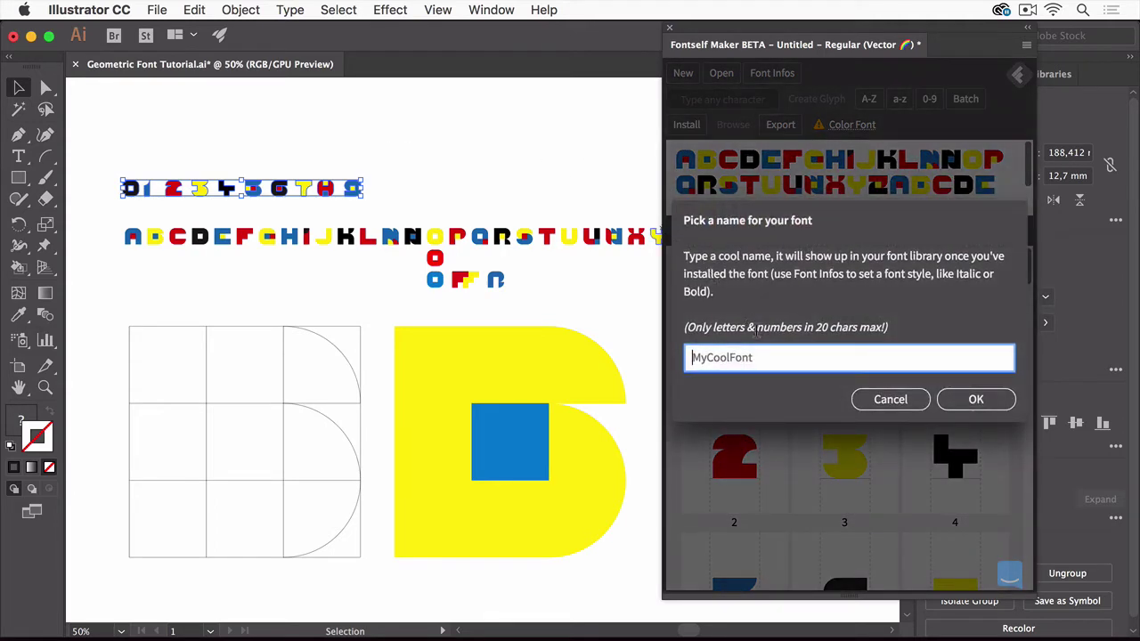
double_click(765, 356)
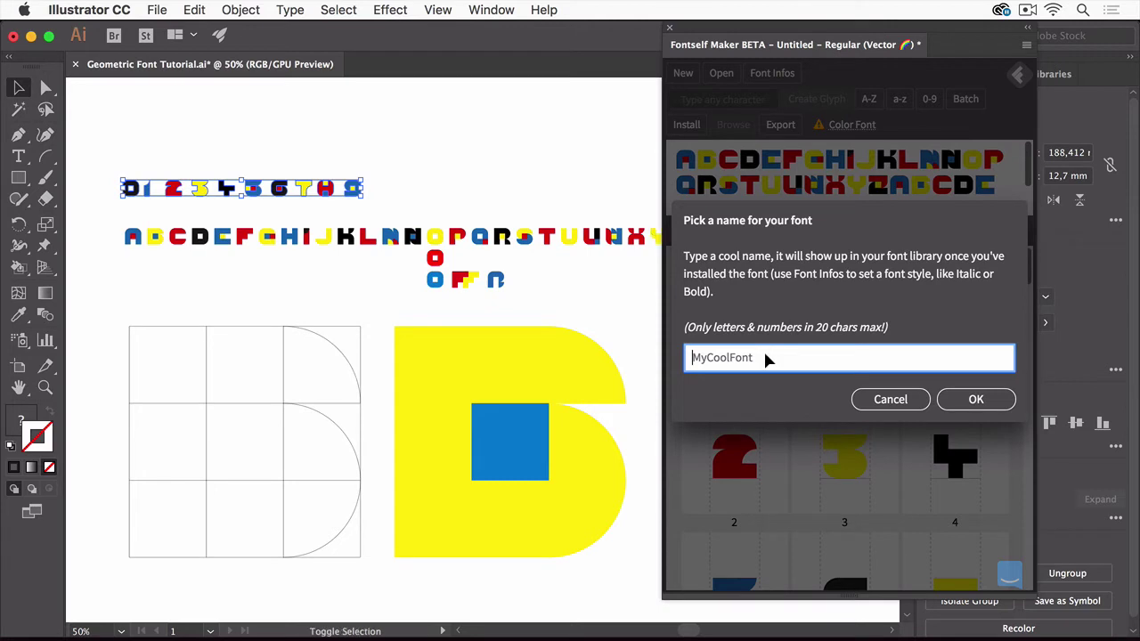
type("Geometr")
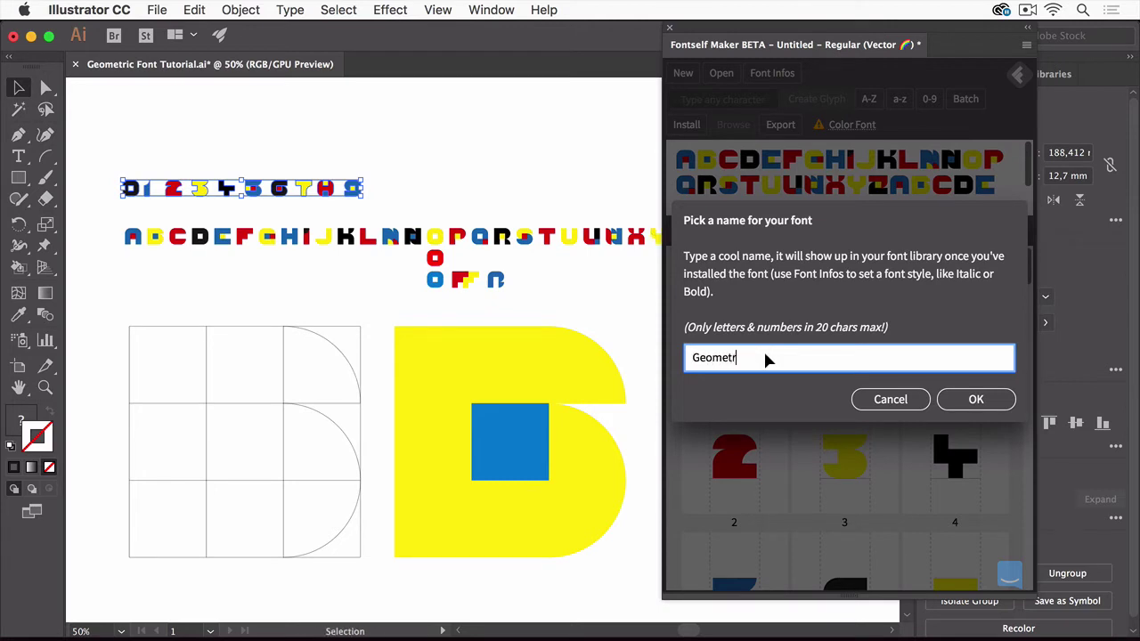
type("Col")
type("r")
left_click(980, 401)
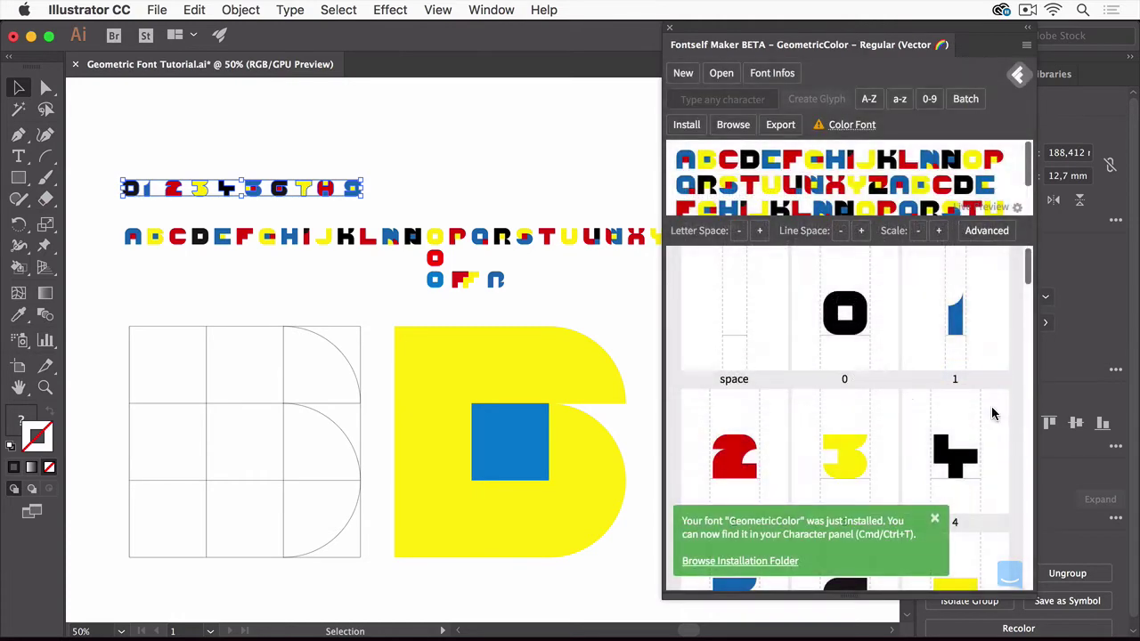
left_click(489, 155)
scroll(478, 153, "up", 5)
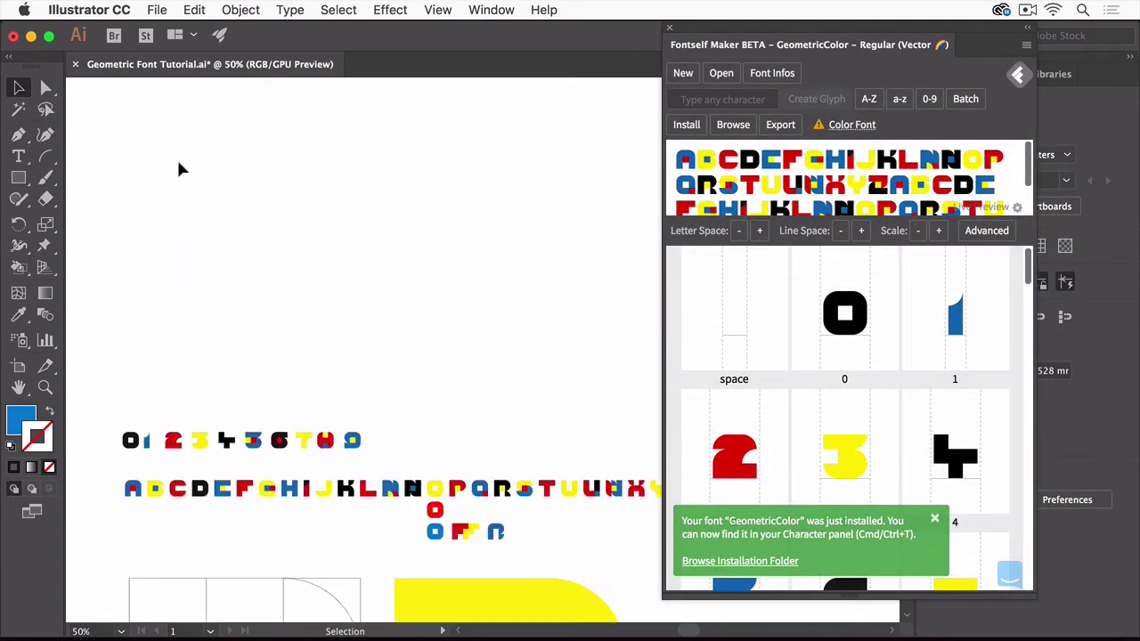
- Create a 'Test Text' point-text line and scale it up large
left_click(18, 156)
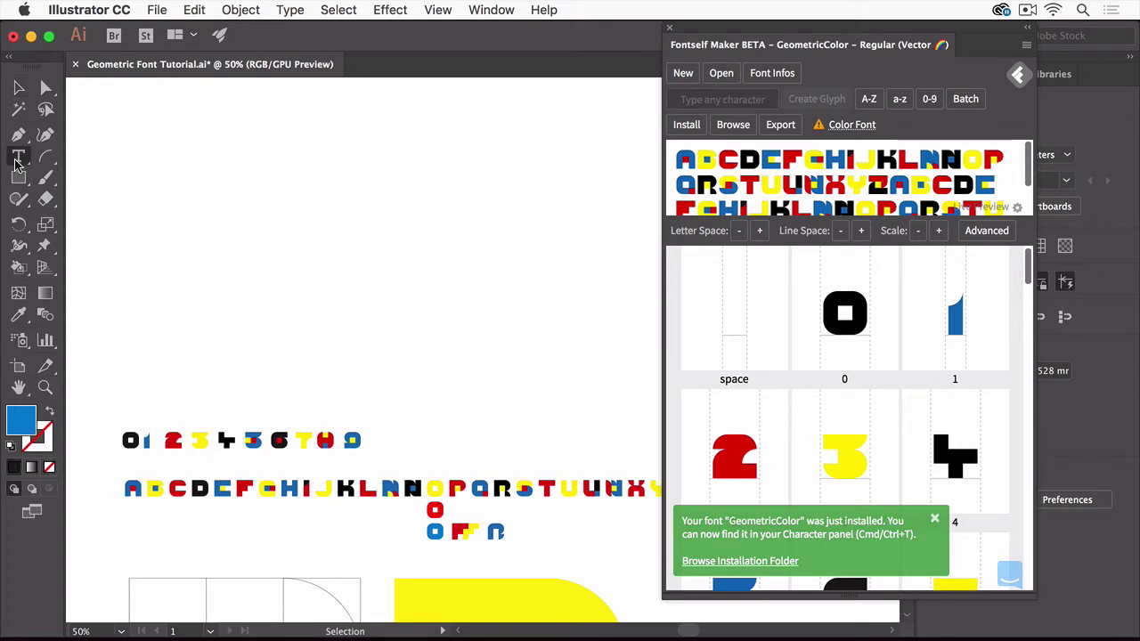
left_click(134, 205)
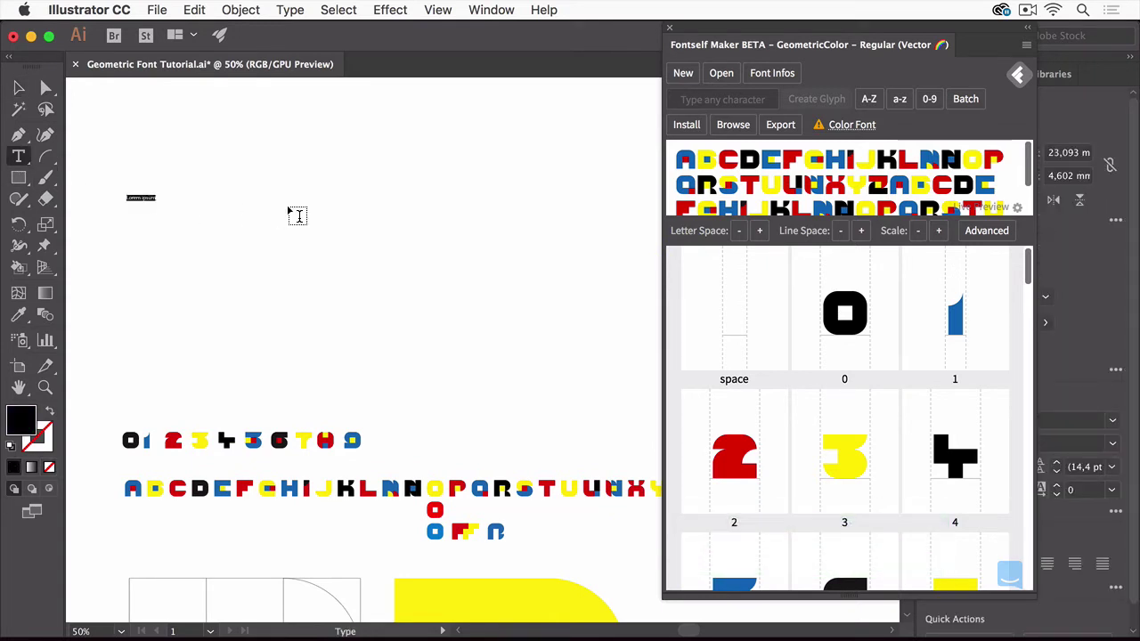
type("T")
type("est Test")
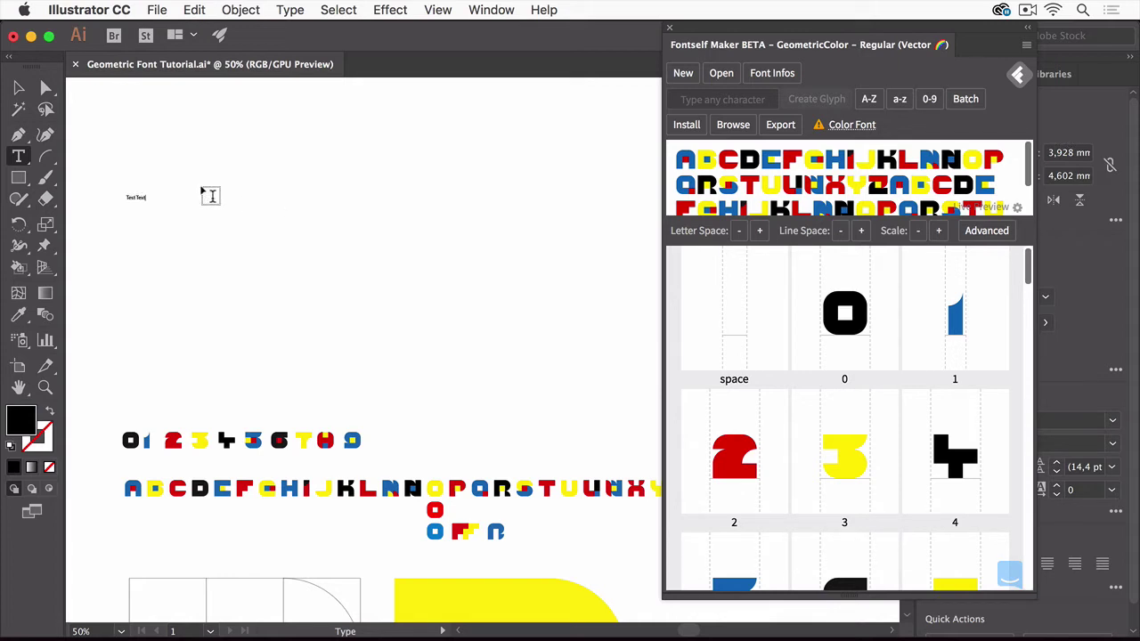
left_click(19, 87)
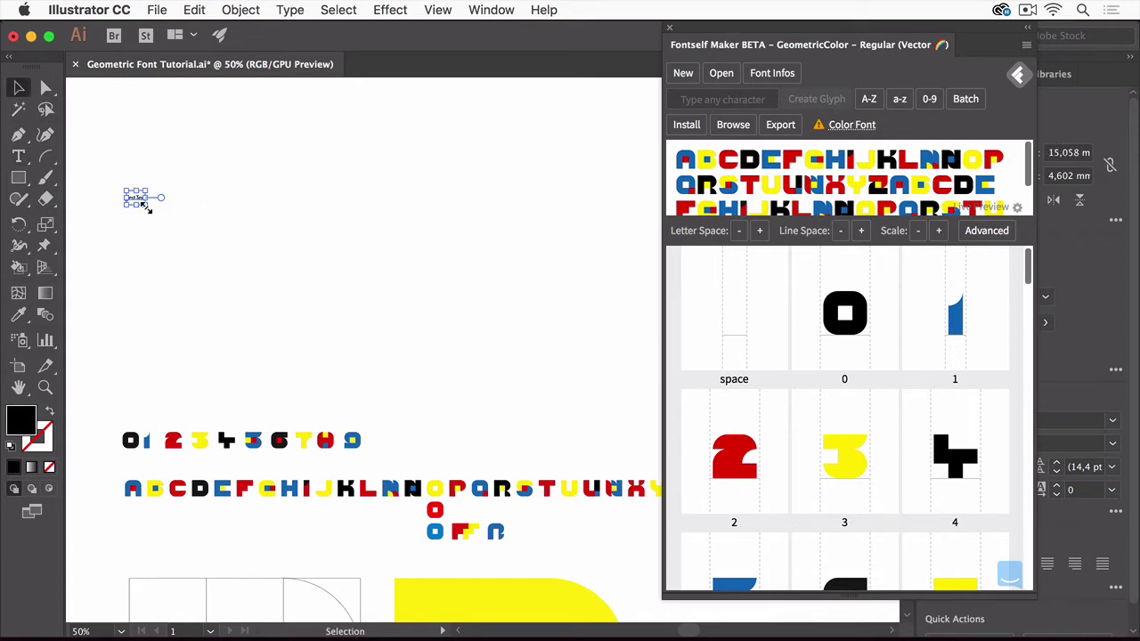
left_click_drag(145, 206, 306, 285)
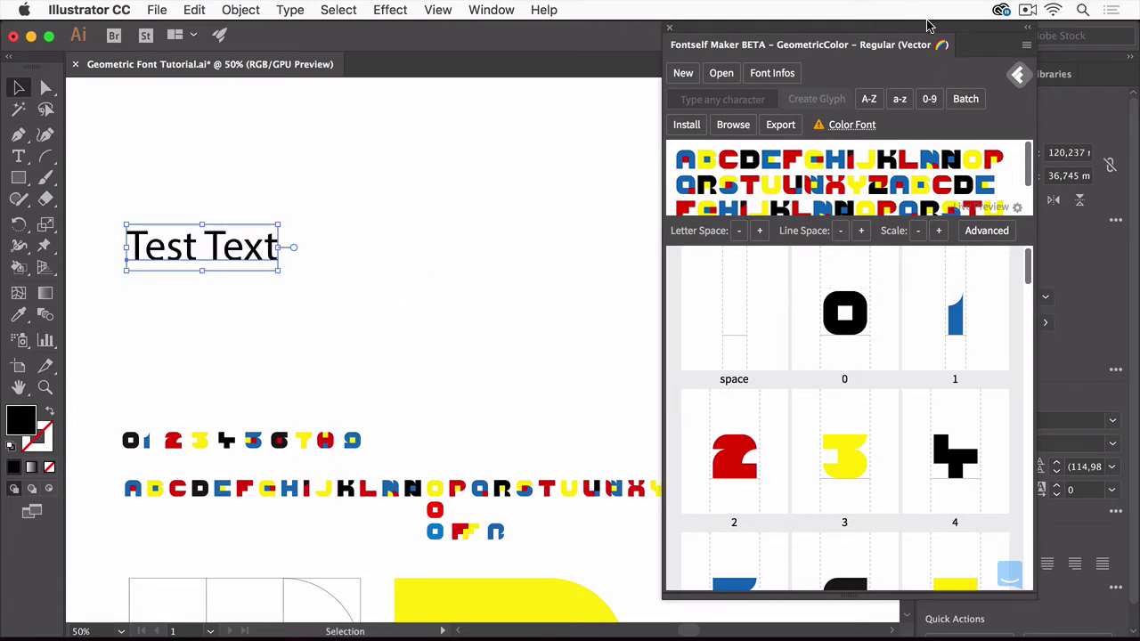
- Set the test text's font to GeometricColor in the Character font field
left_click_drag(923, 31, 770, 30)
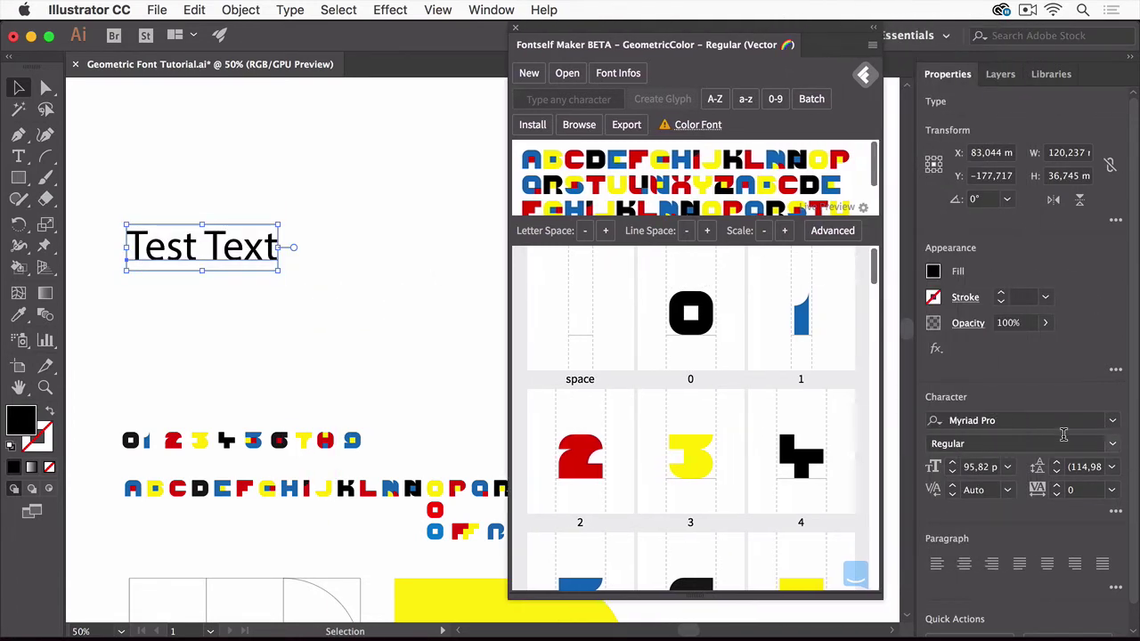
left_click(1112, 420)
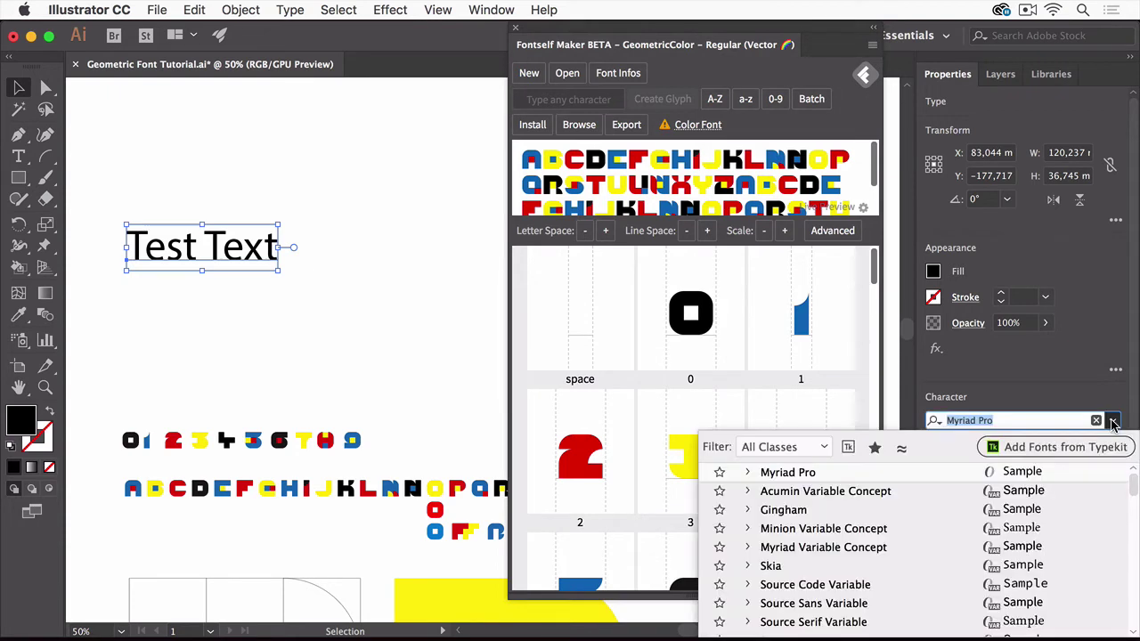
left_click(857, 480)
left_click(1043, 420)
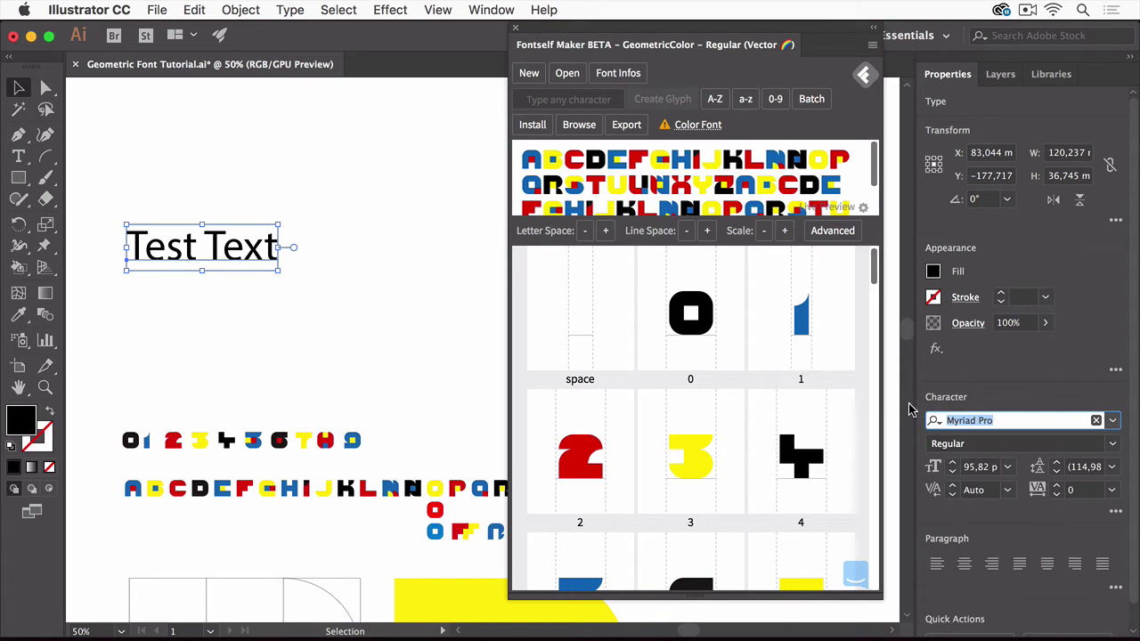
type("geo")
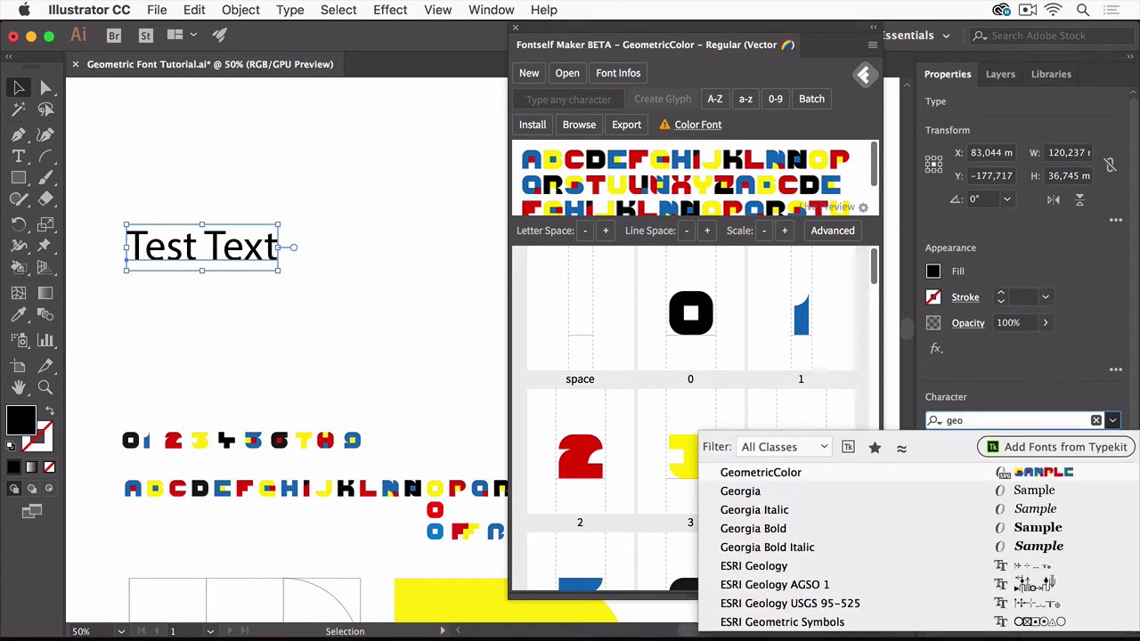
left_click(927, 472)
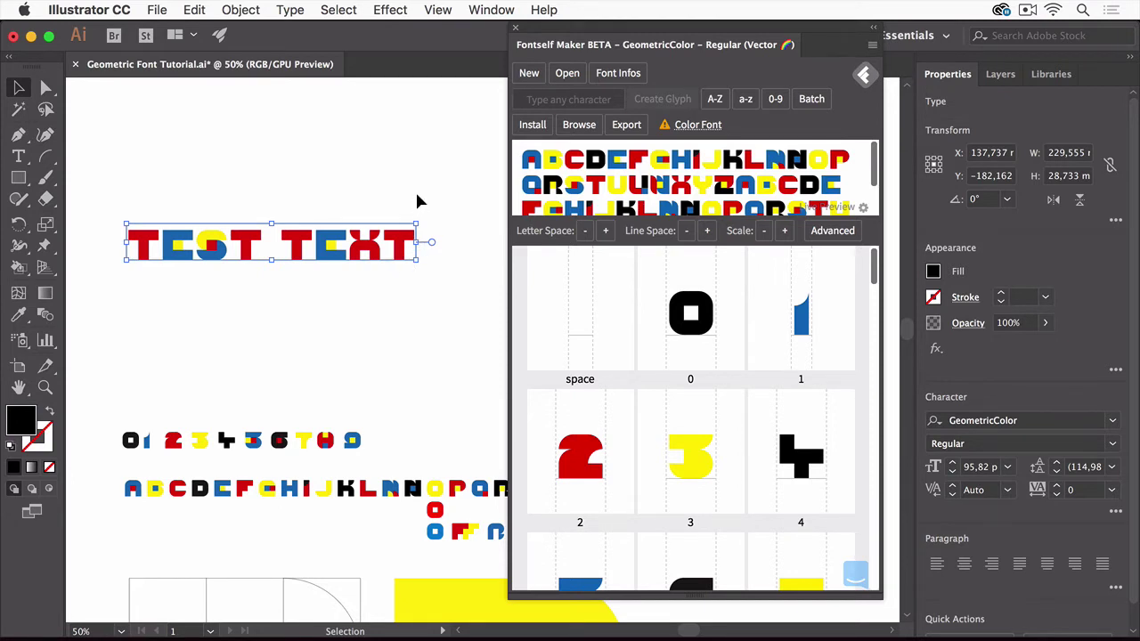
left_click(436, 251)
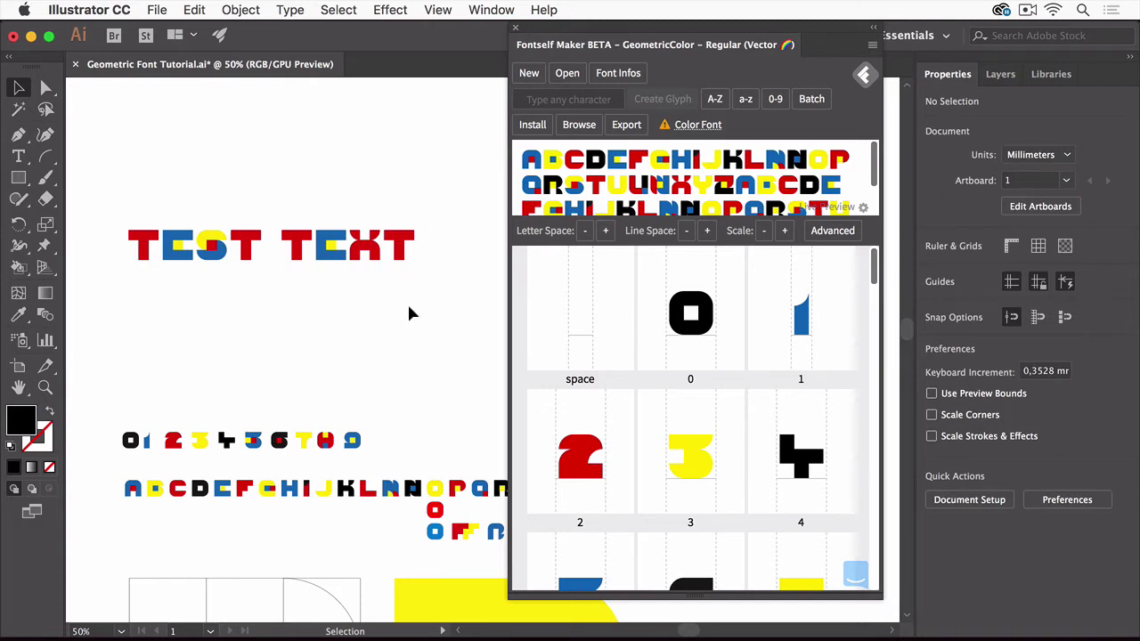
- Zoom in to about 241% on the small coloured punctuation squares
scroll(433, 402, "down", 5)
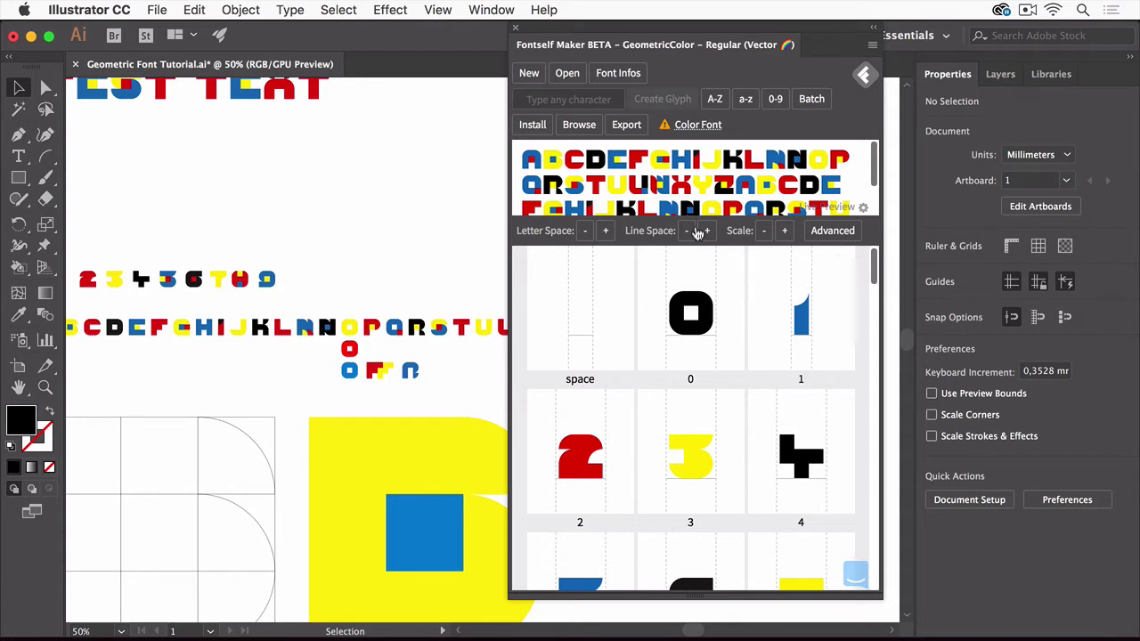
left_click_drag(425, 287, 288, 262)
scroll(416, 267, "right", 3)
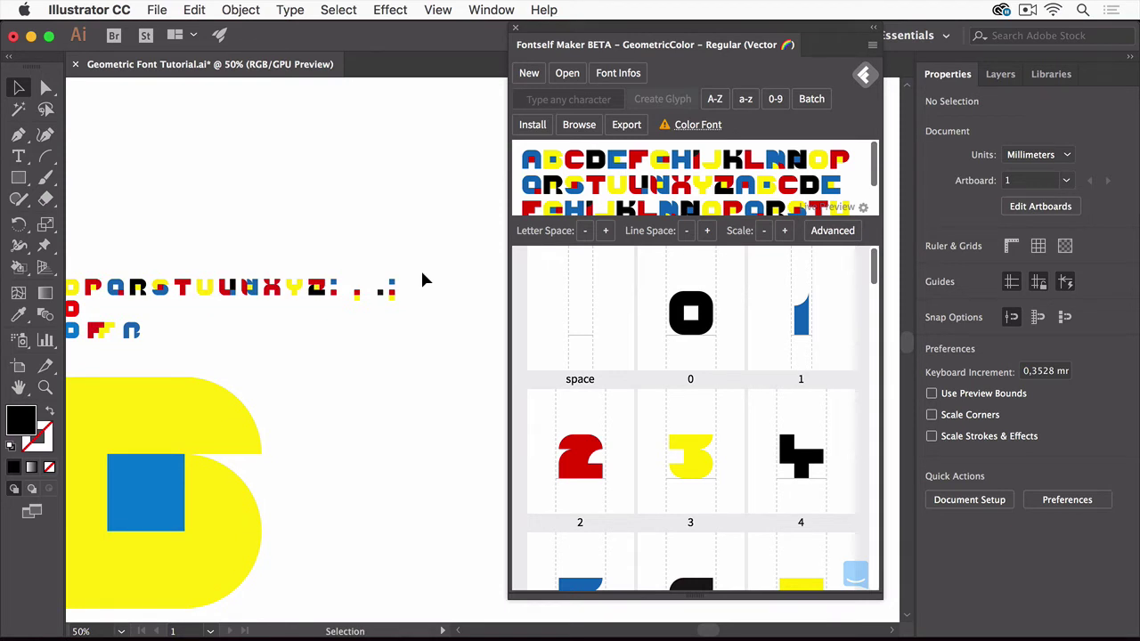
key("z")
mouse_move(369, 277)
left_mouse_down()
mouse_move(432, 290)
mouse_move(470, 275)
mouse_move(320, 291)
left_mouse_up()
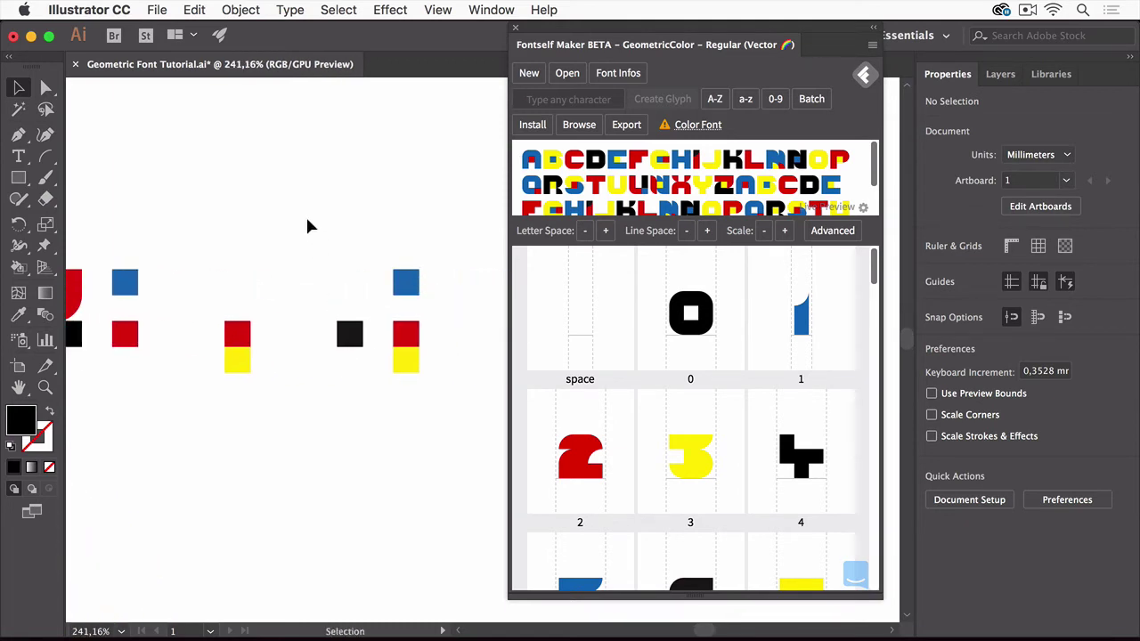
- Draw a short horizontal line along the top of the yellow square with the Line Segment tool
left_click(45, 160)
left_click(134, 157)
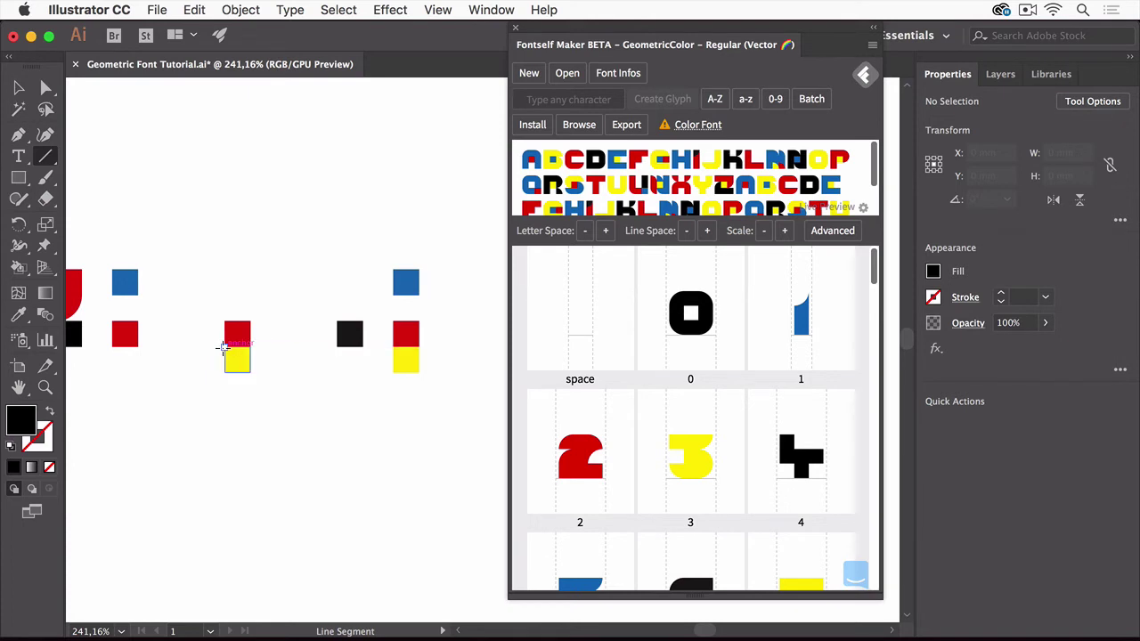
left_click_drag(224, 348, 252, 347)
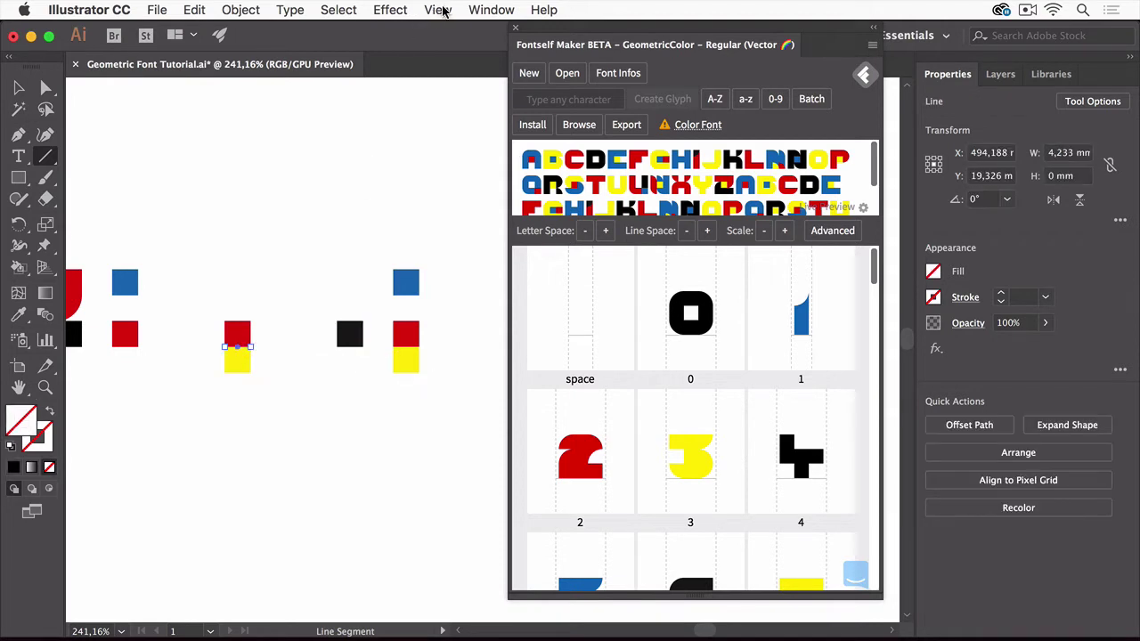
left_click(437, 10)
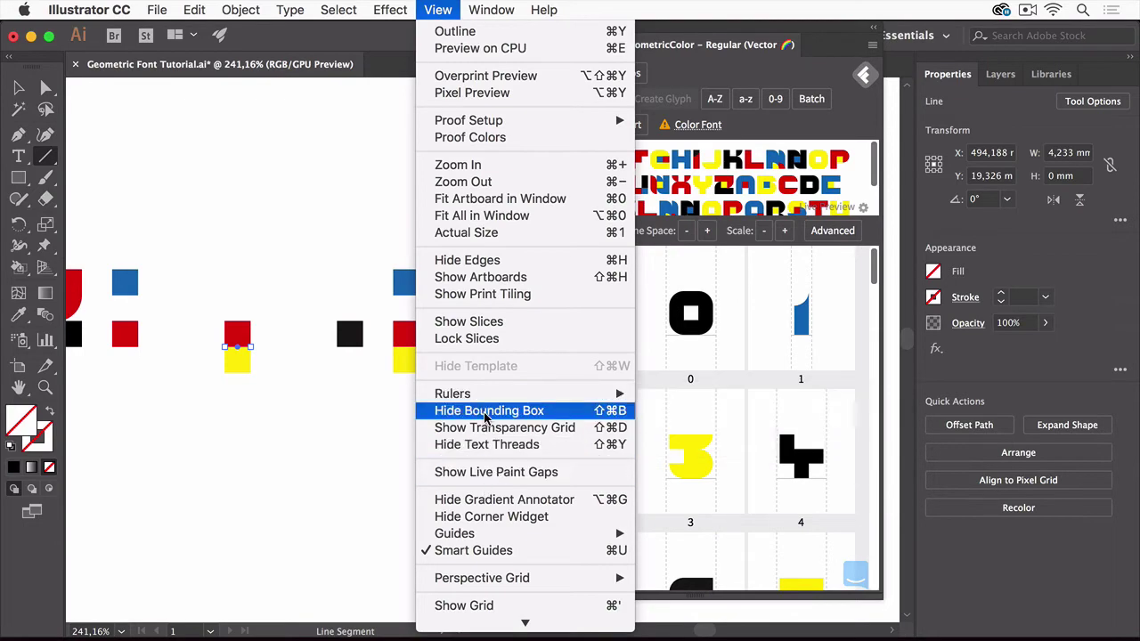
mouse_move(455, 533)
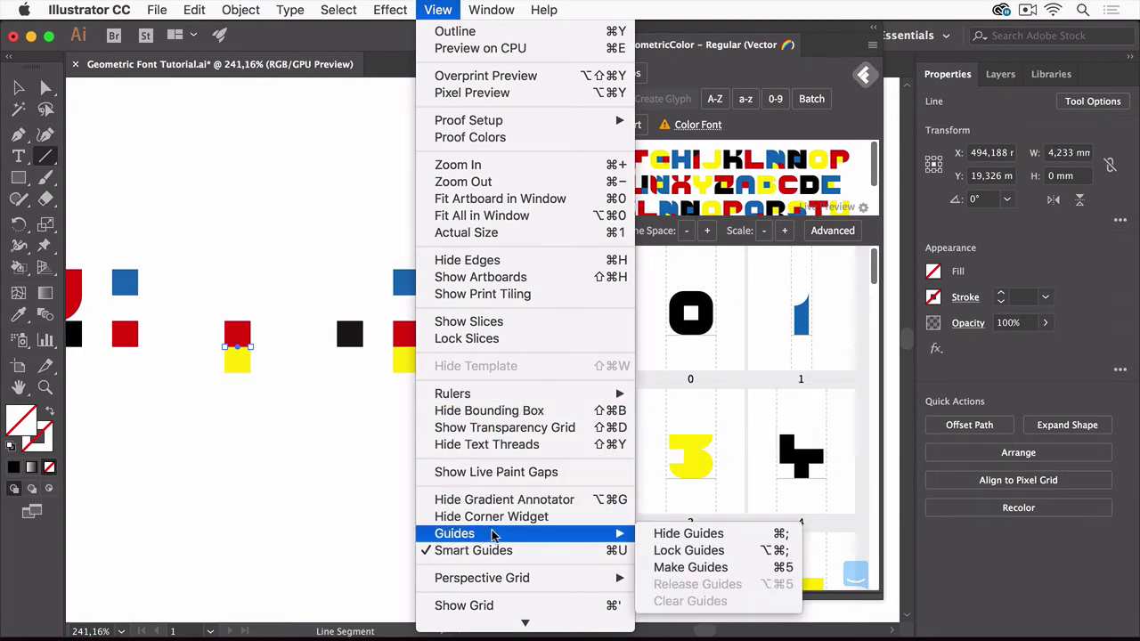
left_click(686, 566)
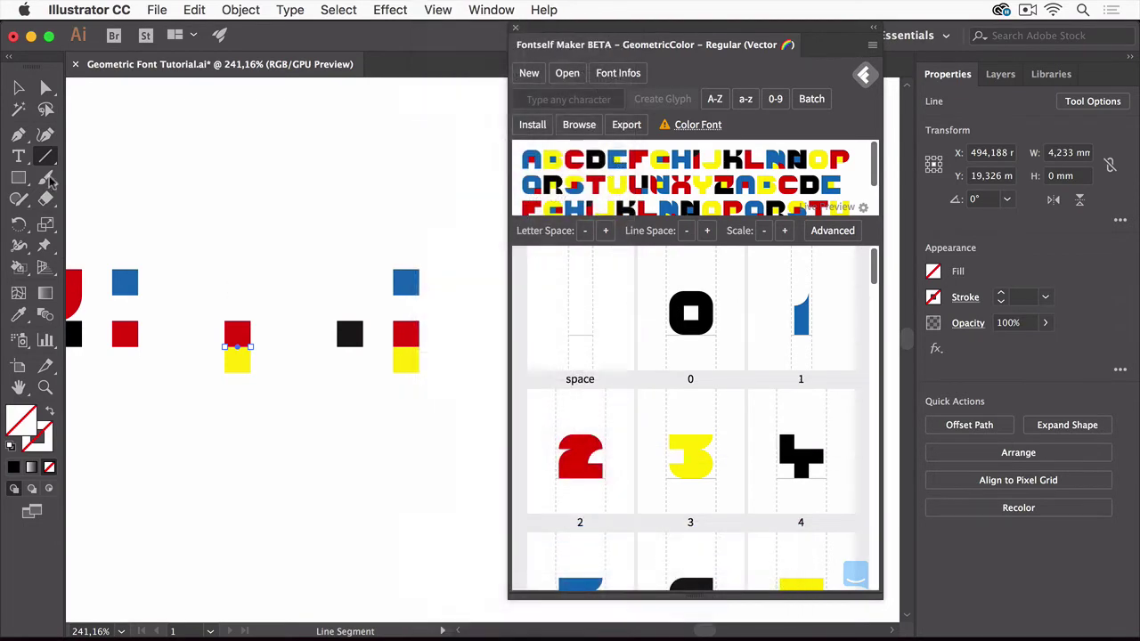
left_click(19, 88)
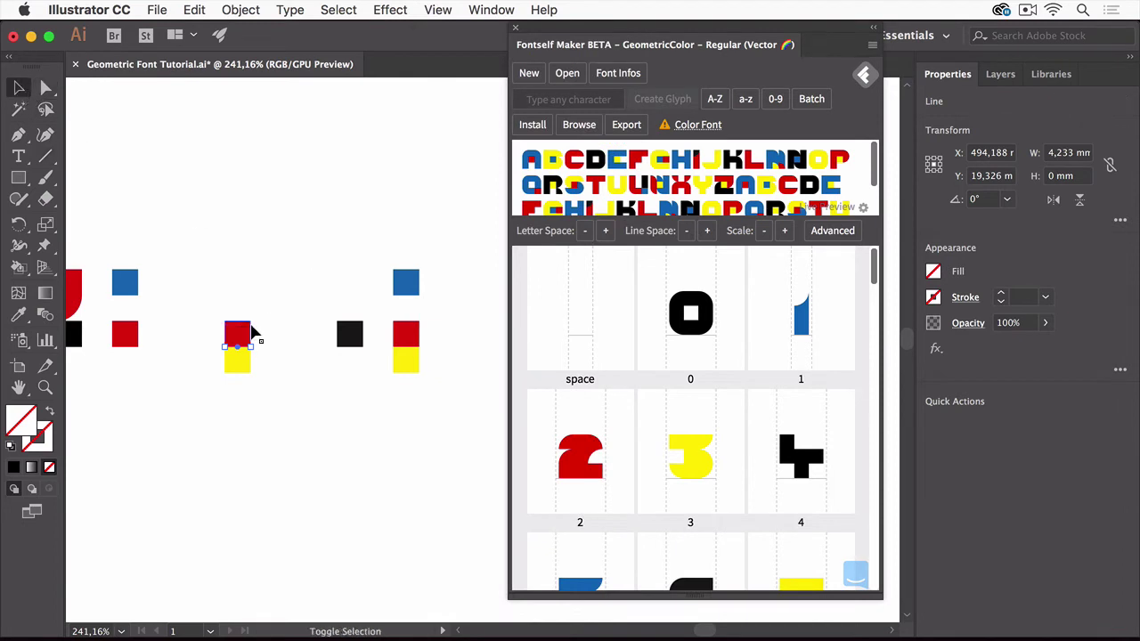
- Create the comma glyph from the red and yellow squares and the line
left_click(236, 331, "shift")
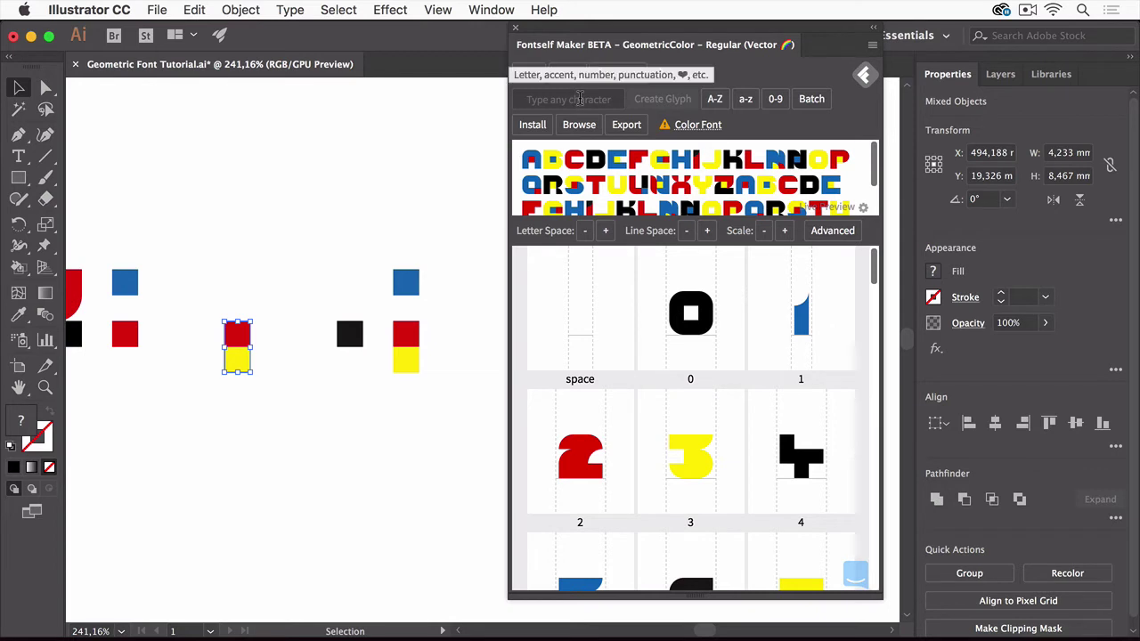
left_click(579, 99)
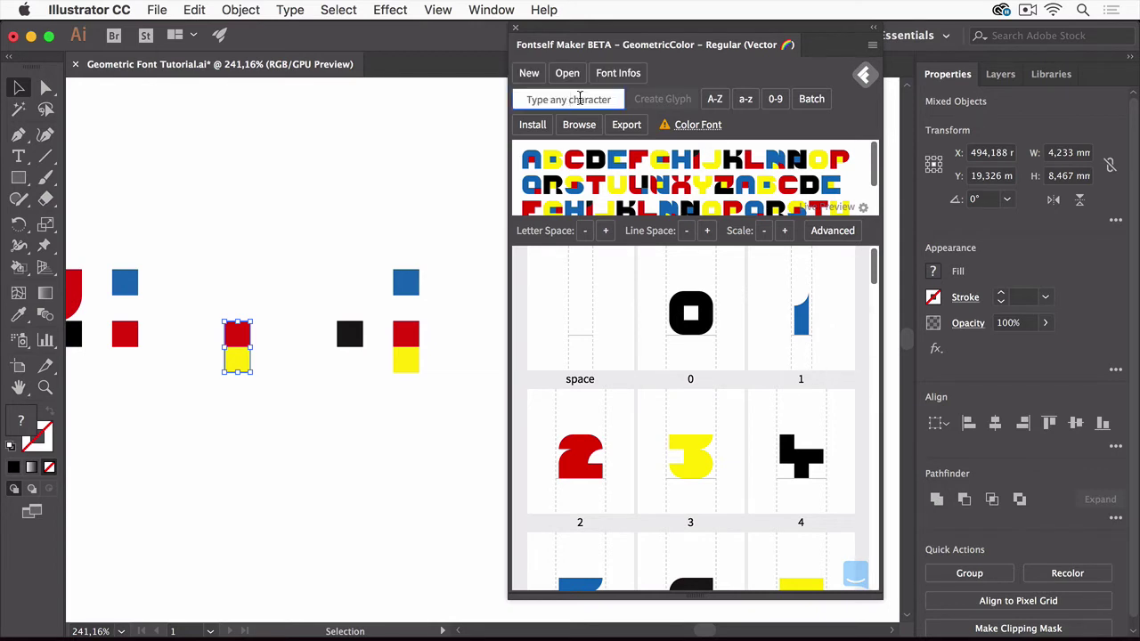
type(",")
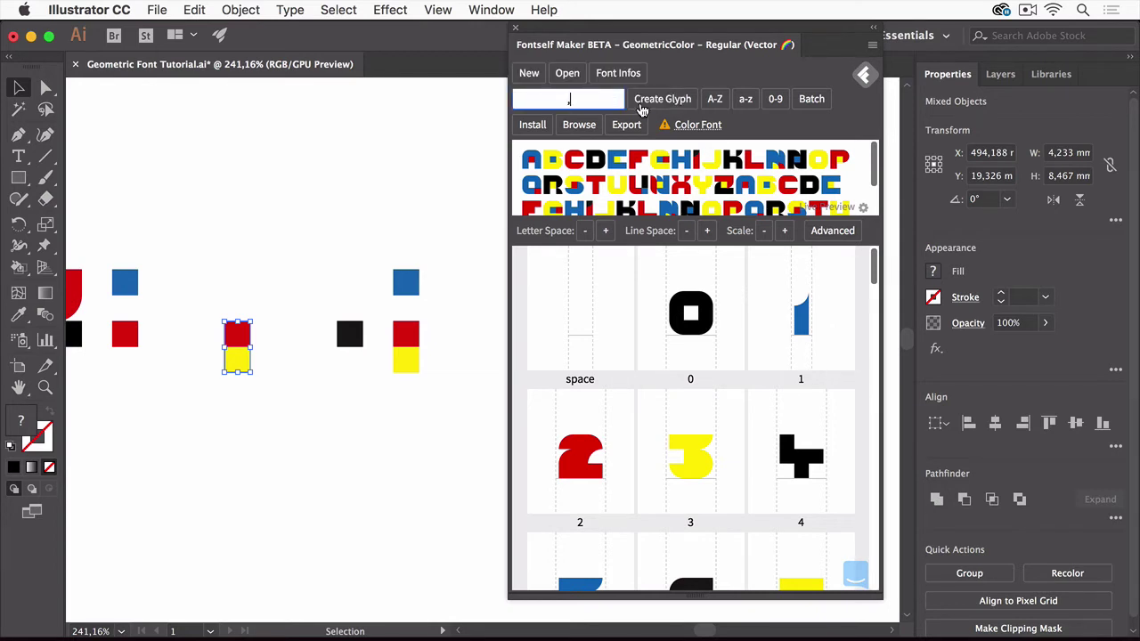
left_click(657, 102)
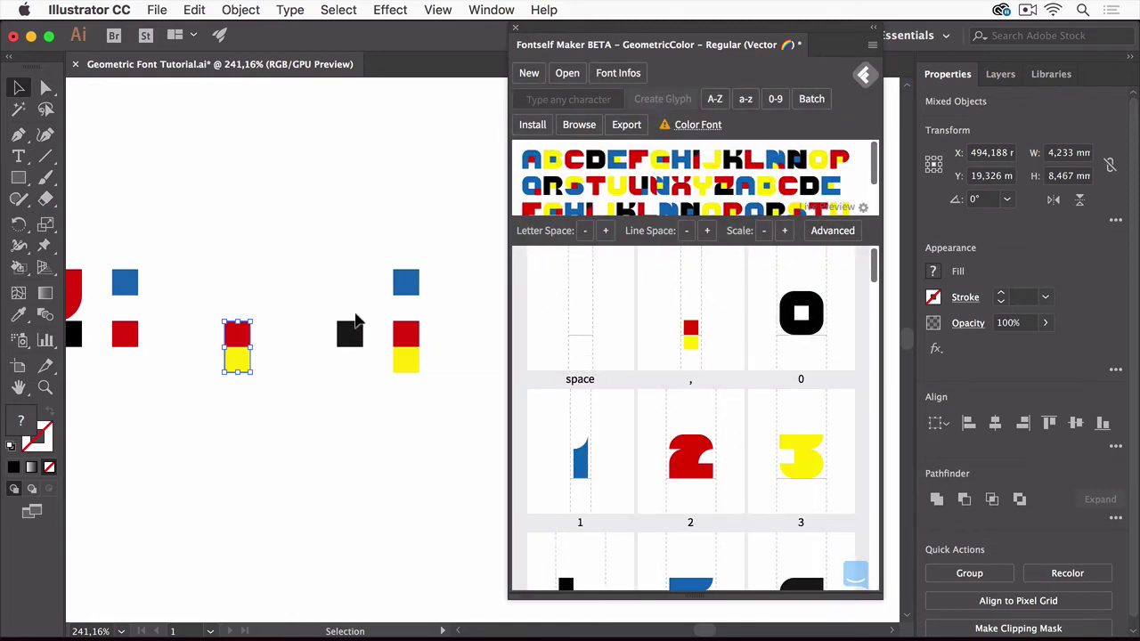
- Make the black square a glyph and rename its character to a period
left_click(353, 331)
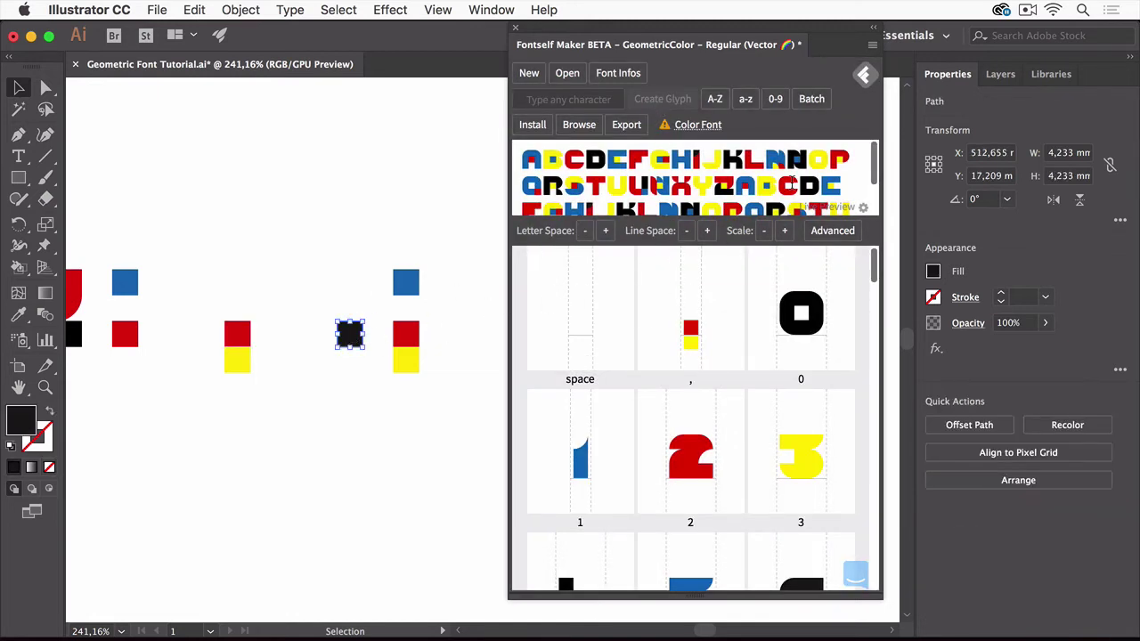
left_click(578, 99)
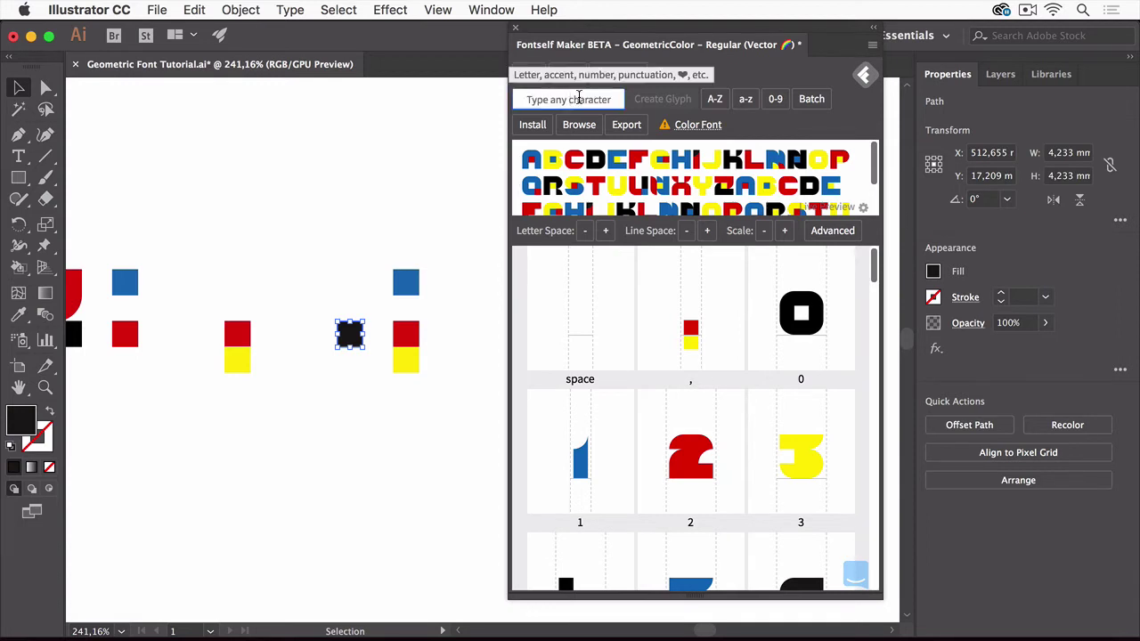
type(",")
left_click(663, 100)
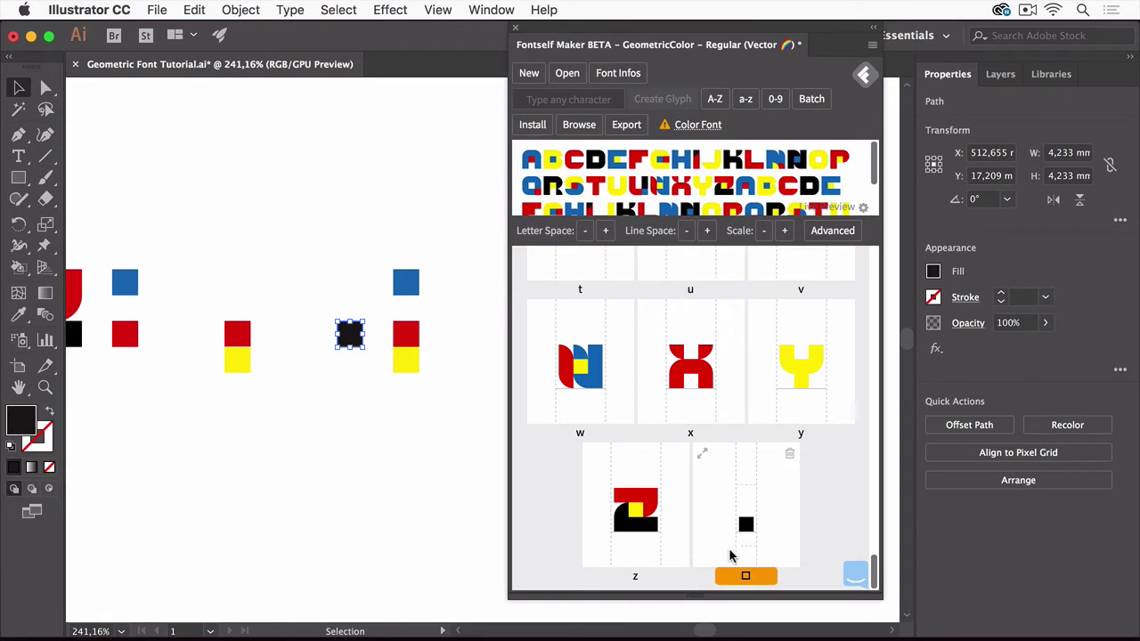
left_click(747, 576)
type(".")
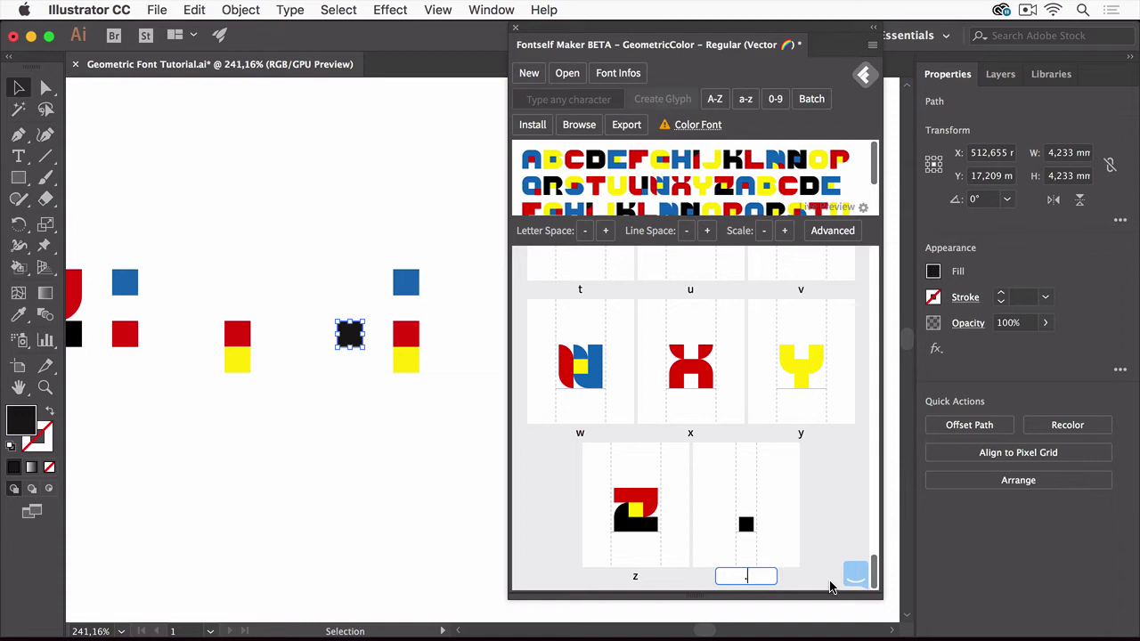
key("Return")
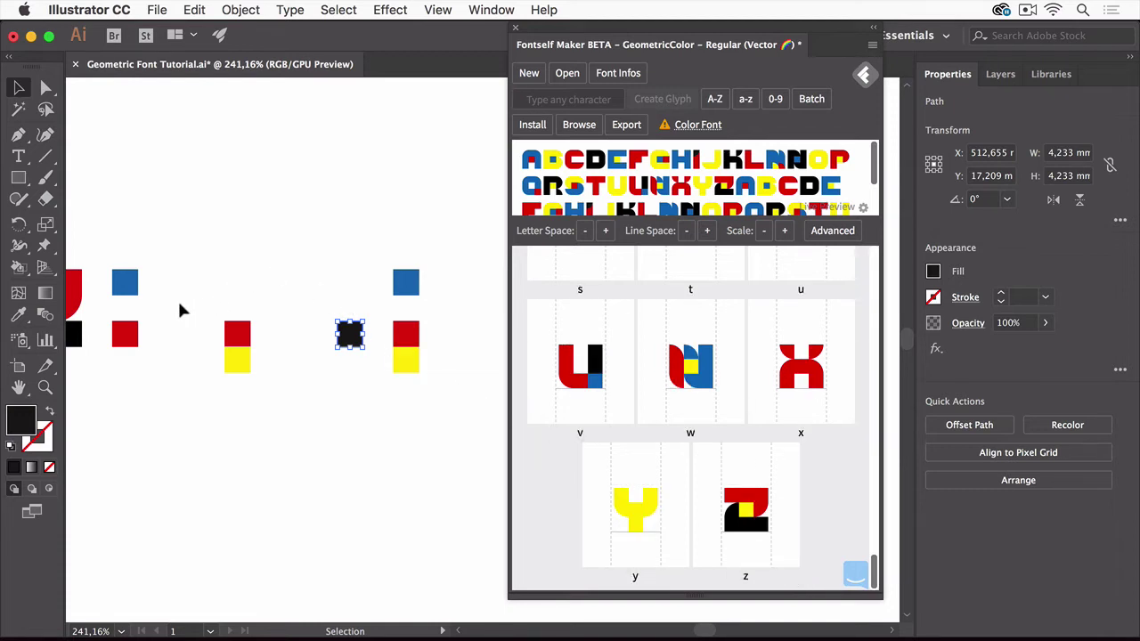
- Turn the blue-over-red square group into the colon (:) glyph
left_click(125, 283)
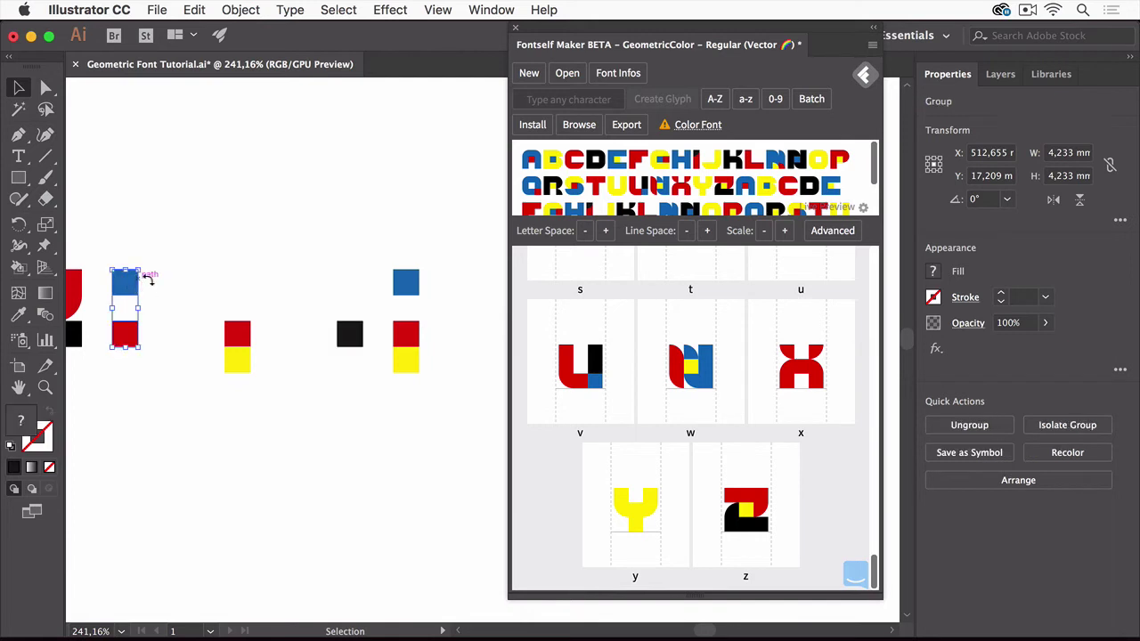
left_click(574, 100)
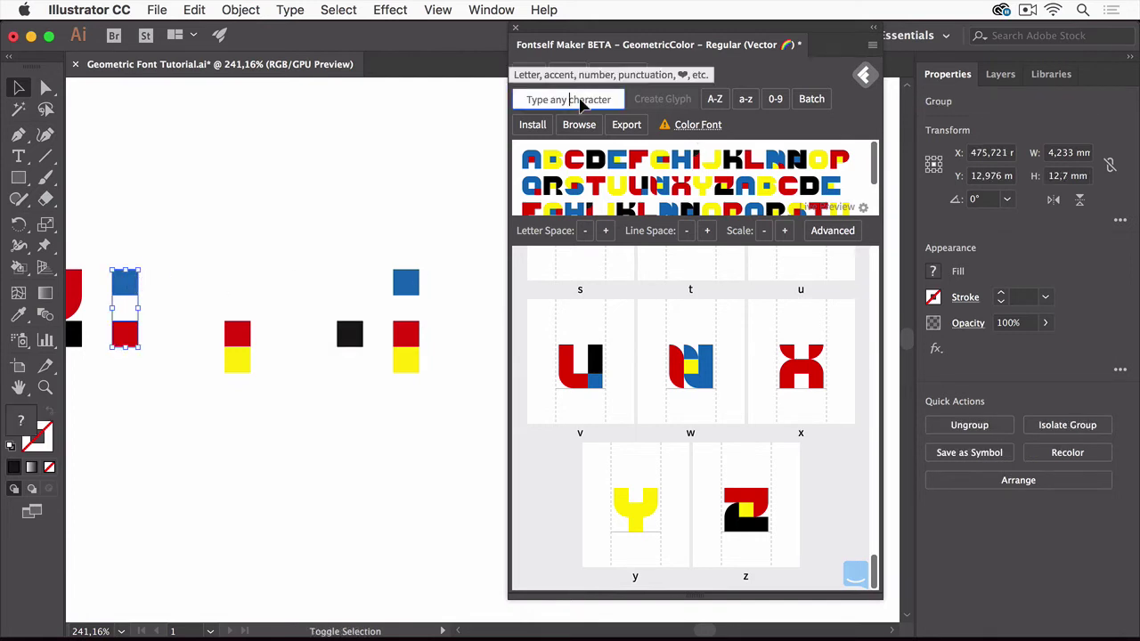
type(":")
left_click(662, 99)
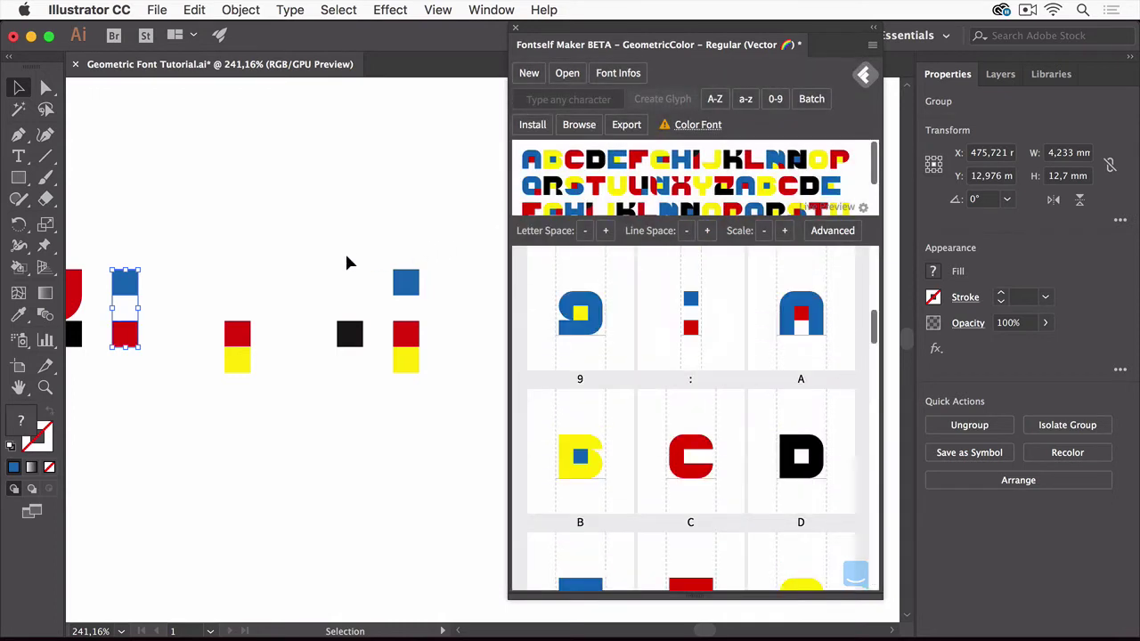
left_click(334, 280)
- Copy the short line onto the right square stack and make it the semicolon (;) glyph
left_click_drag(239, 352, 408, 357)
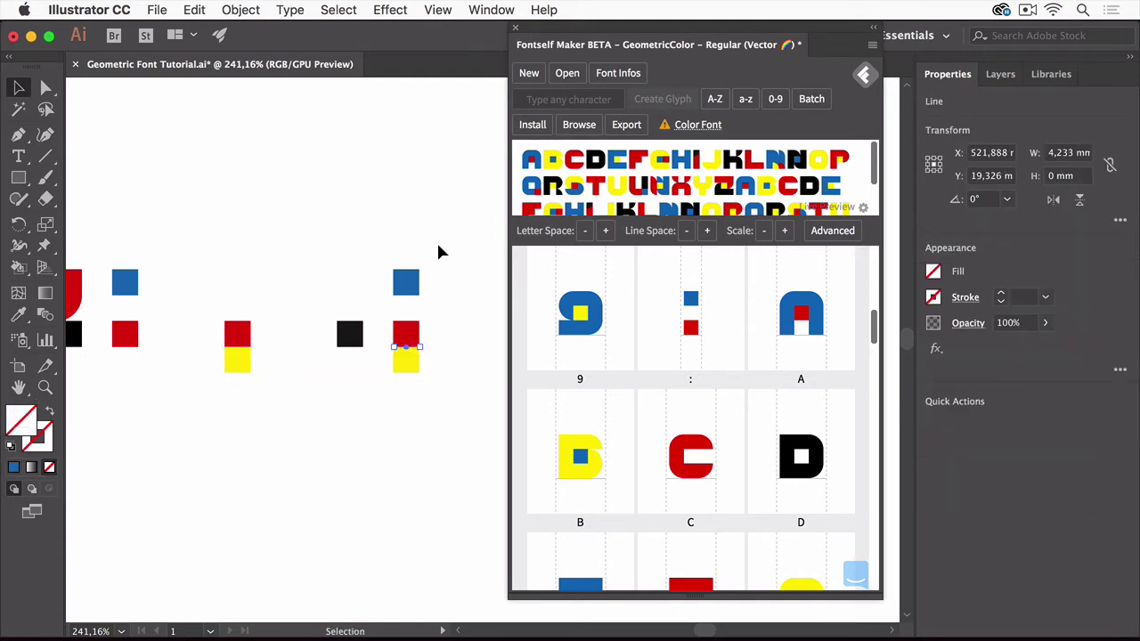
left_click_drag(436, 250, 389, 400)
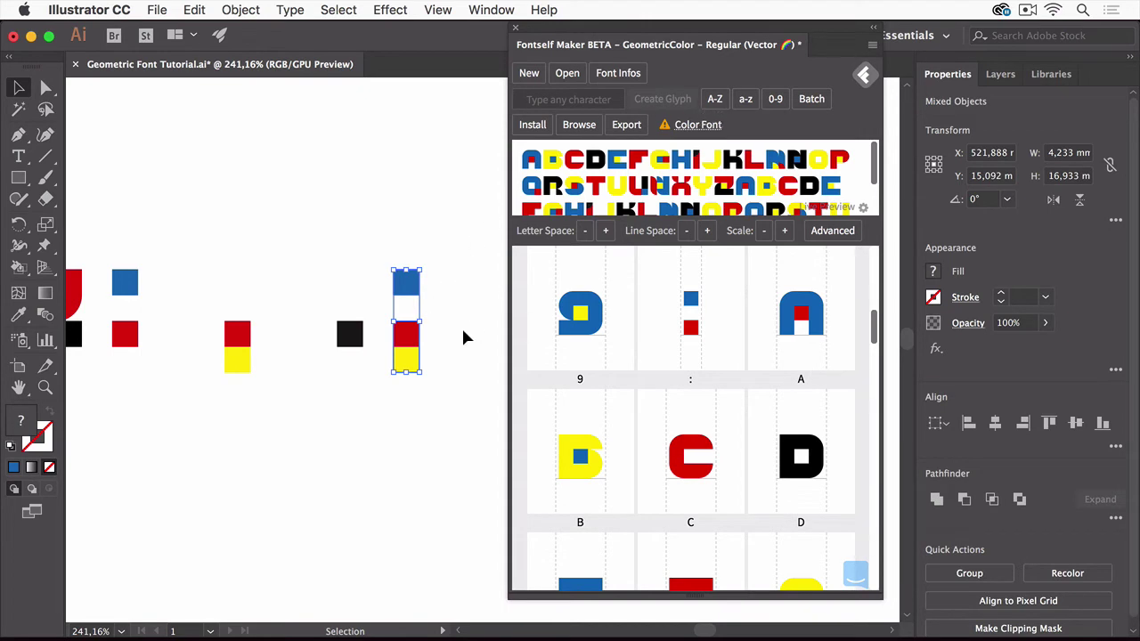
left_click(430, 348)
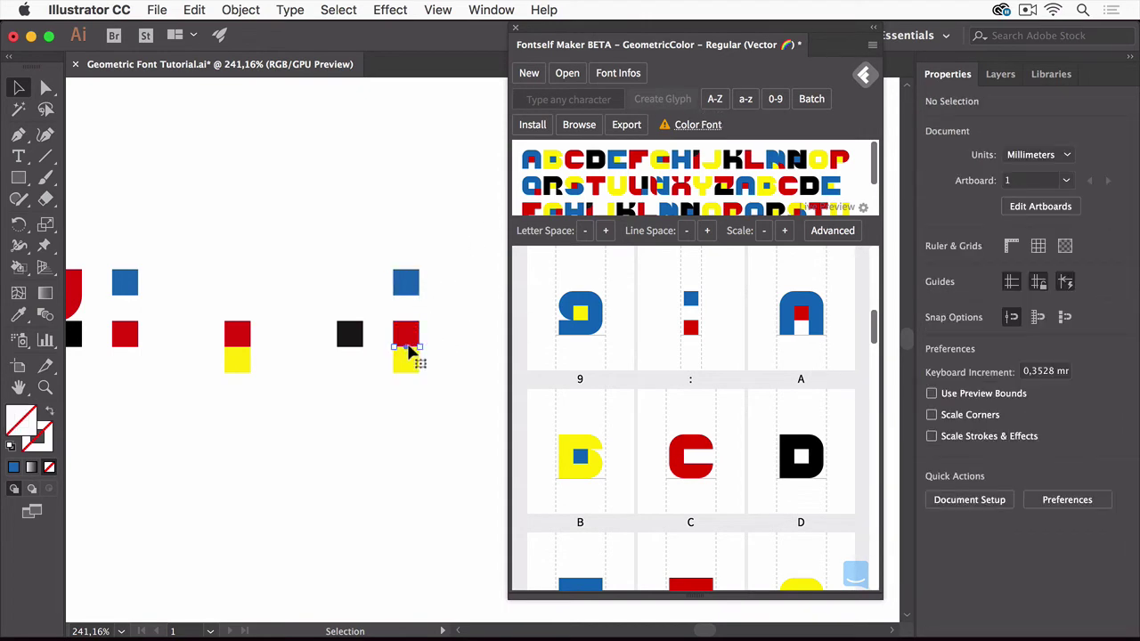
left_click(410, 341)
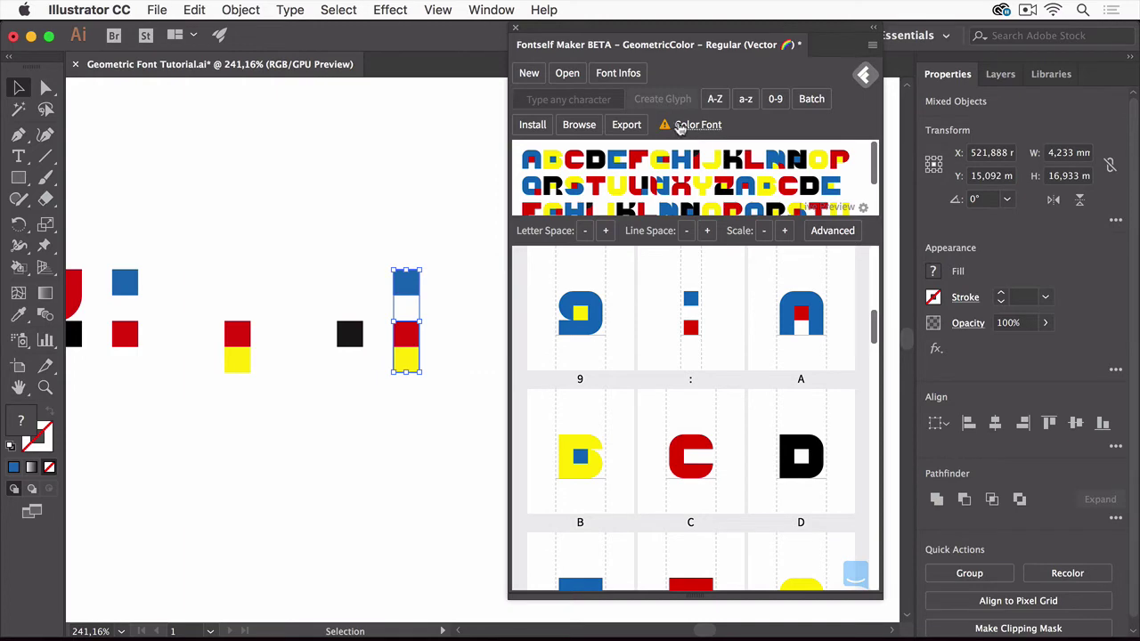
left_click(583, 100)
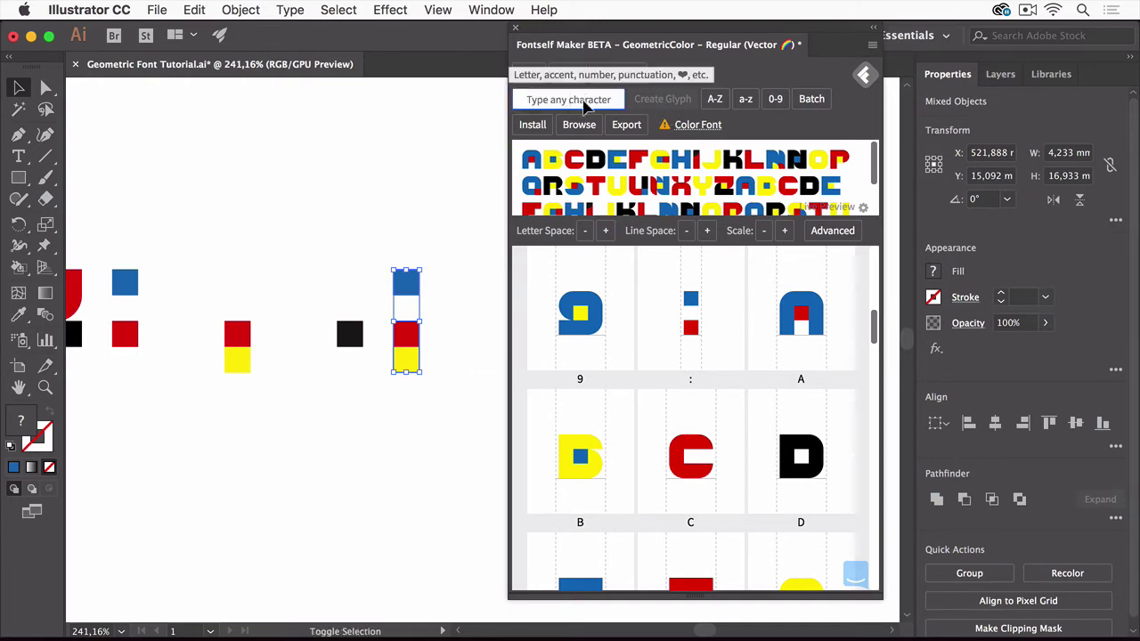
type(";")
key("Return")
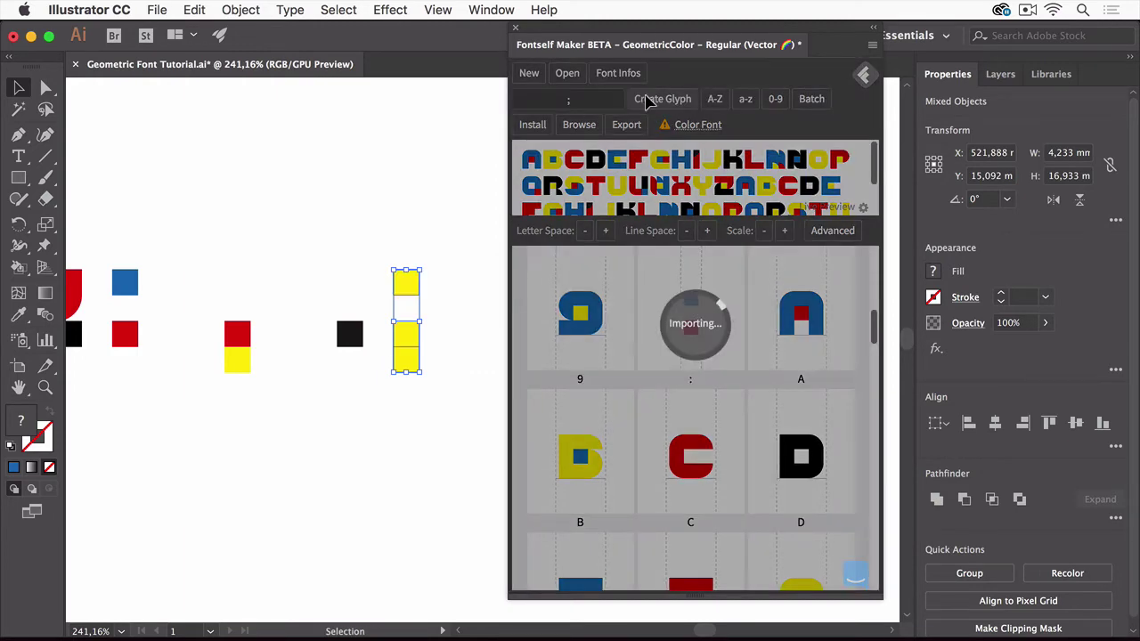
left_click(347, 235)
- Add the red O shape to the font as an alternate glyph of O
left_click_drag(208, 353, 298, 343)
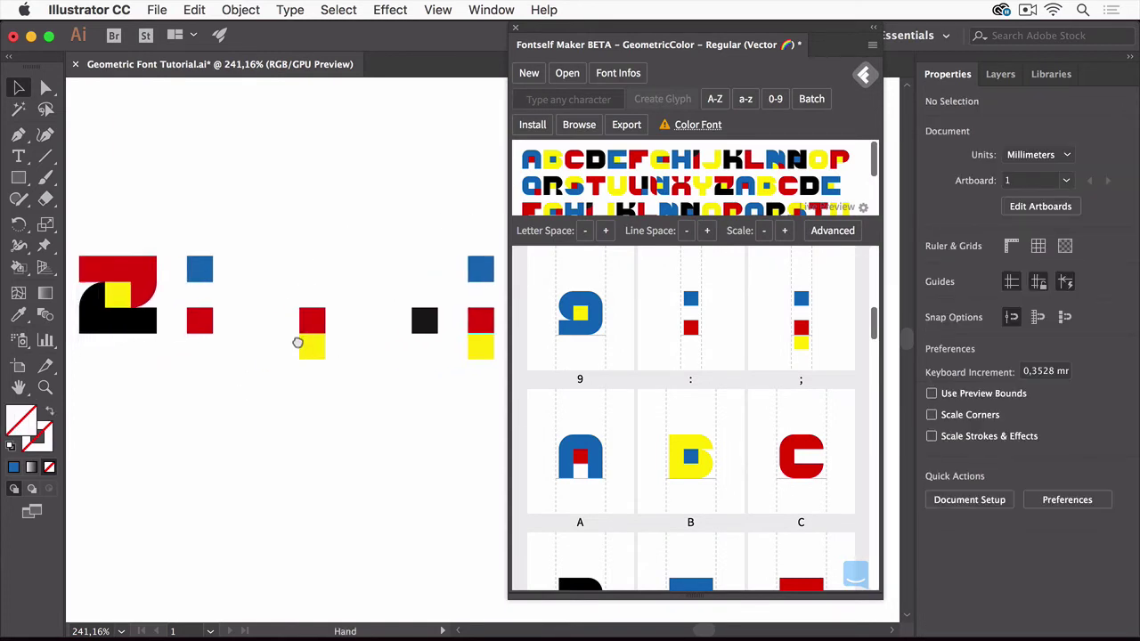
scroll(267, 342, "left", 5)
scroll(356, 340, "left", 5)
scroll(419, 347, "left", 3)
scroll(263, 354, "left", 3)
scroll(216, 351, "left", 3)
scroll(211, 351, "left", 3)
scroll(407, 339, "left", 3)
scroll(378, 335, "left", 2)
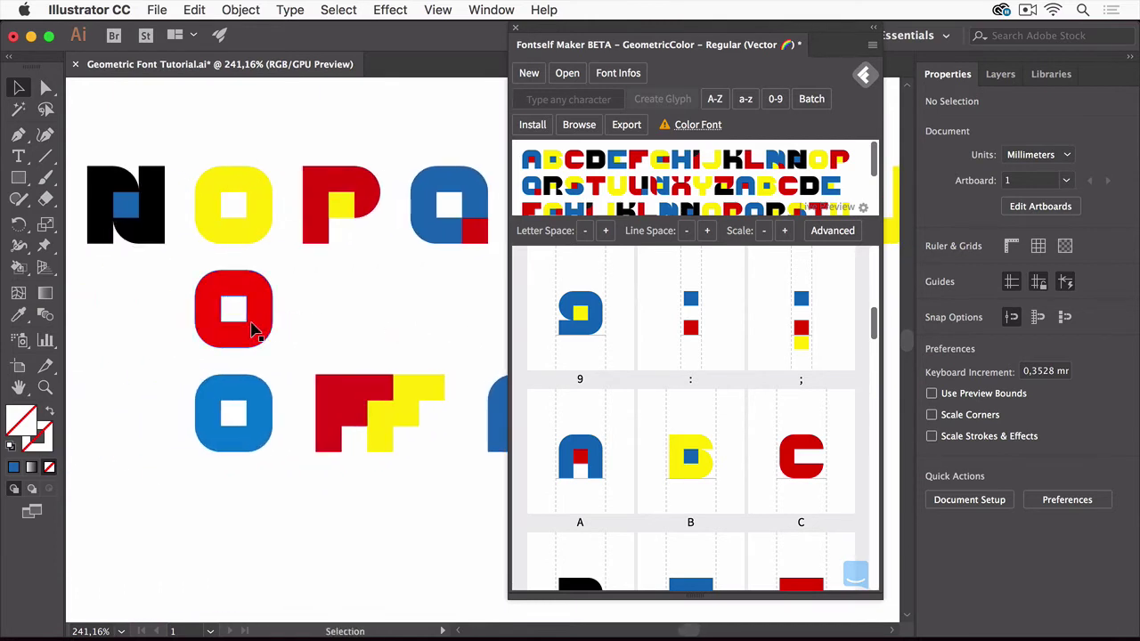
left_click(257, 327)
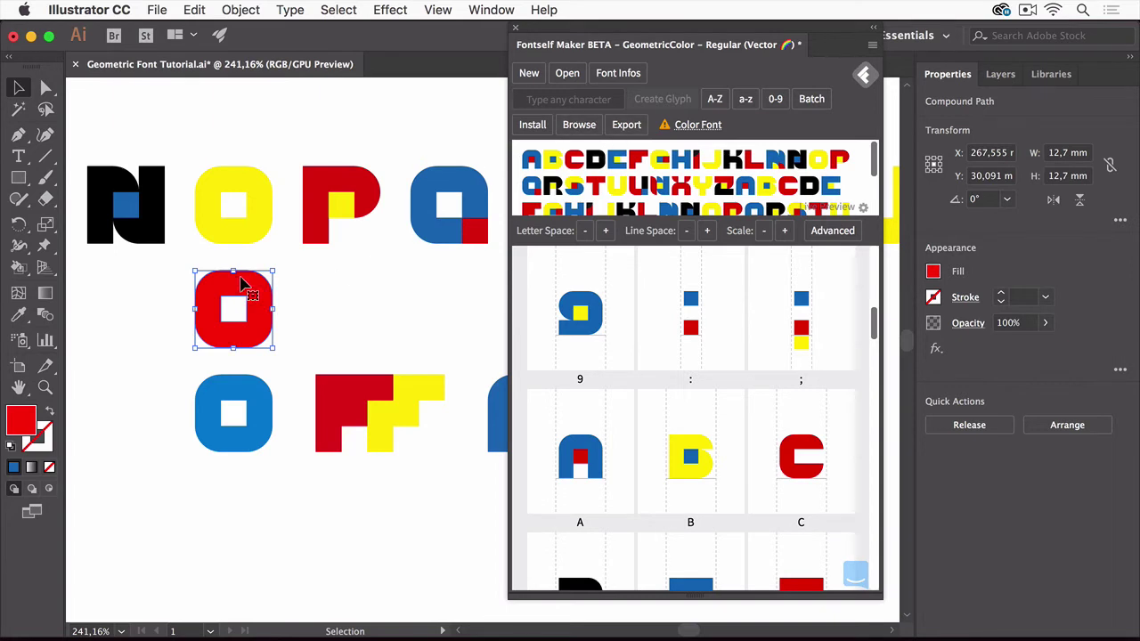
left_click(570, 100)
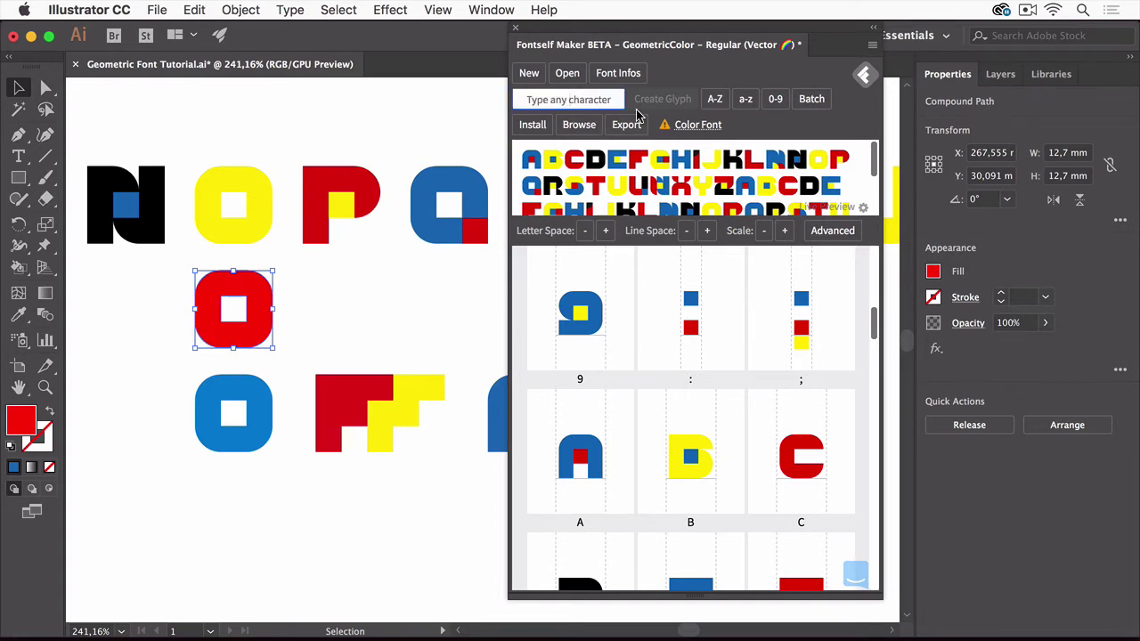
type("0")
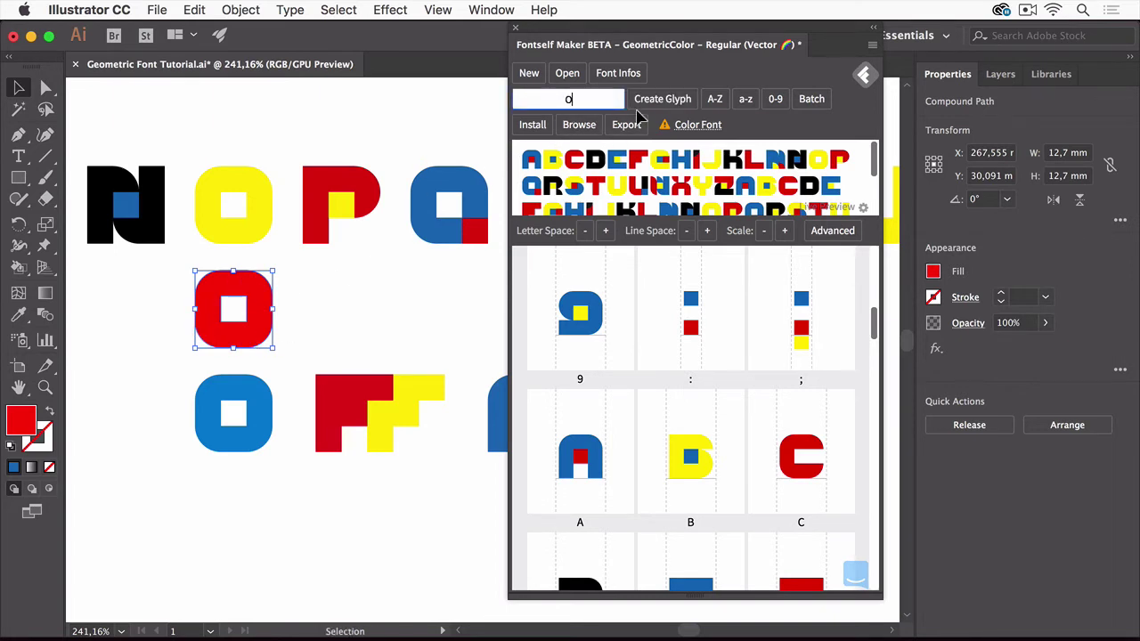
left_click(652, 100)
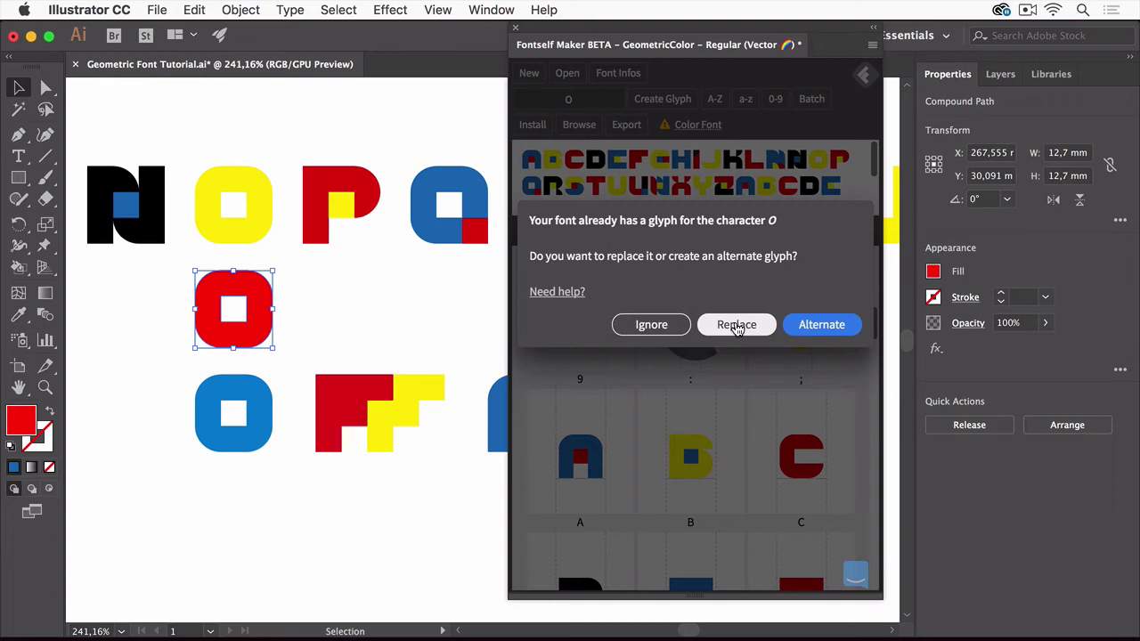
left_click(828, 326)
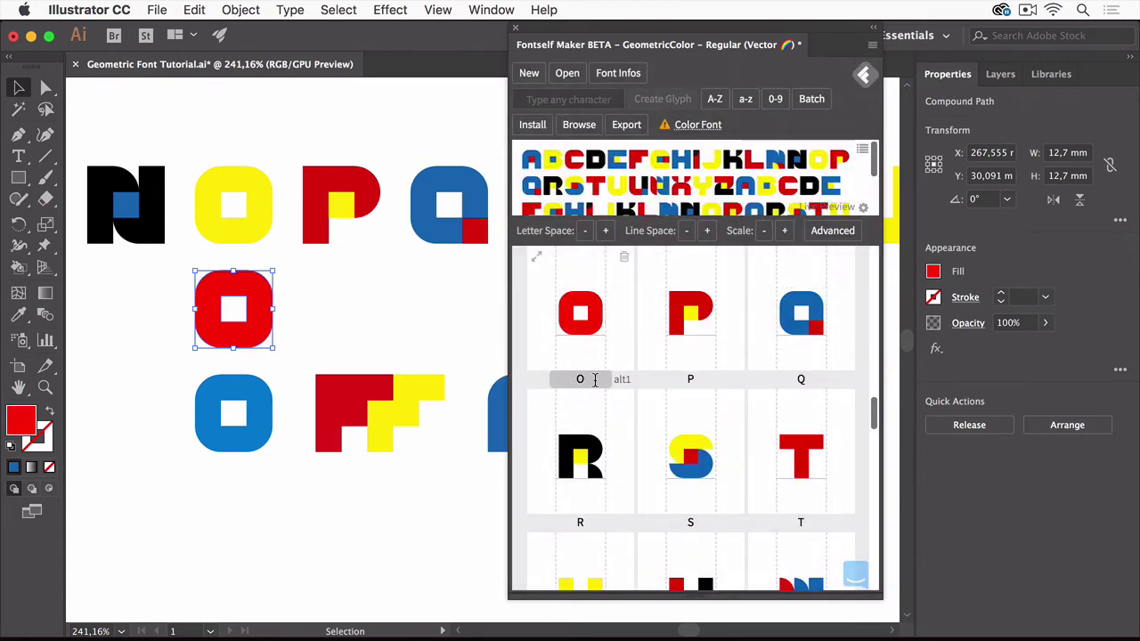
left_click_drag(875, 413, 873, 400)
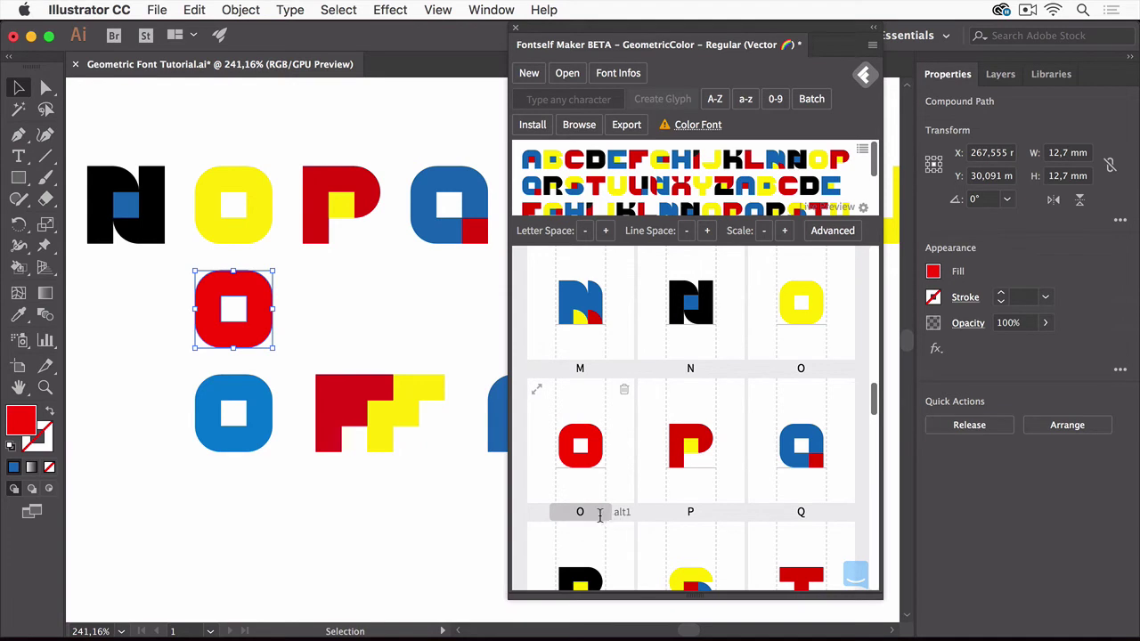
left_click(404, 299)
- Add the blue O shape as another alternate of the letter O
left_click(267, 422)
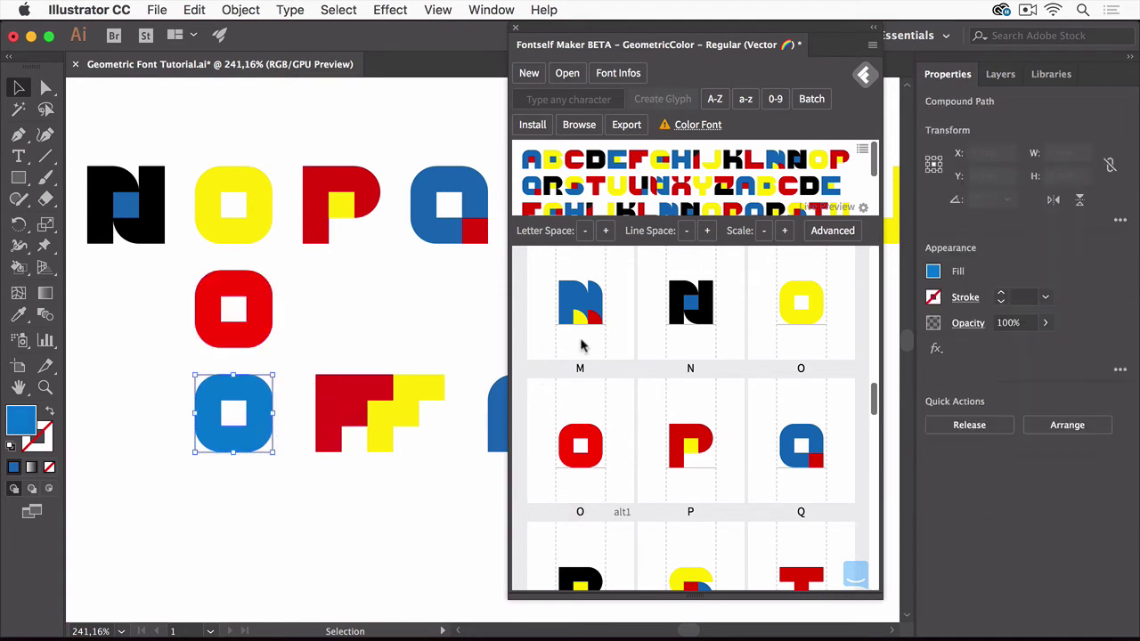
left_click(597, 99)
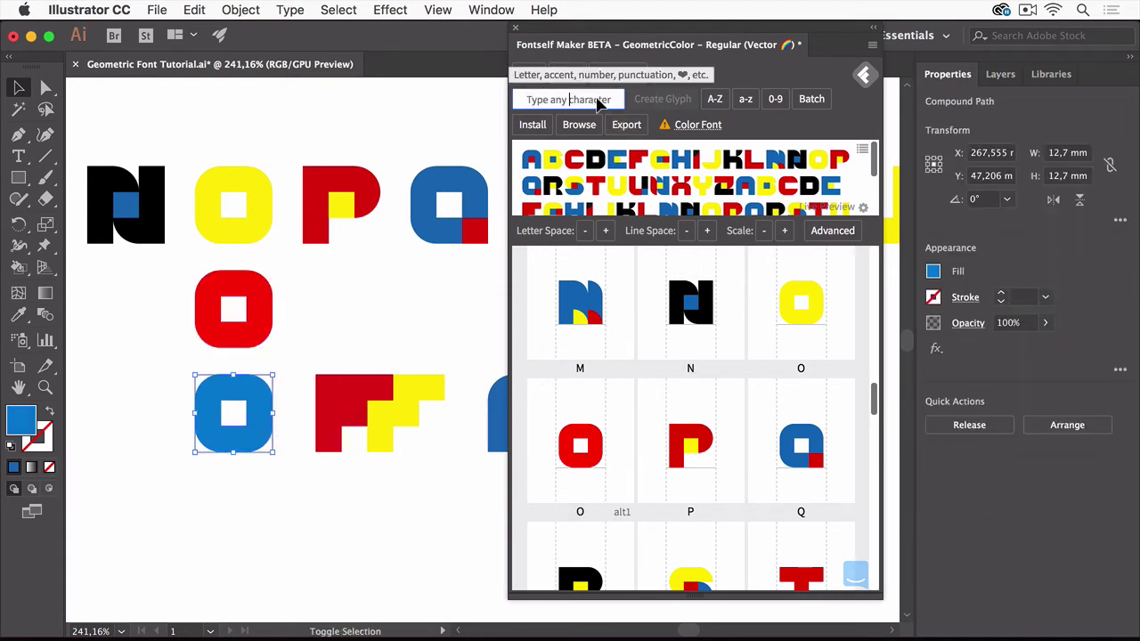
type("O")
left_click(646, 100)
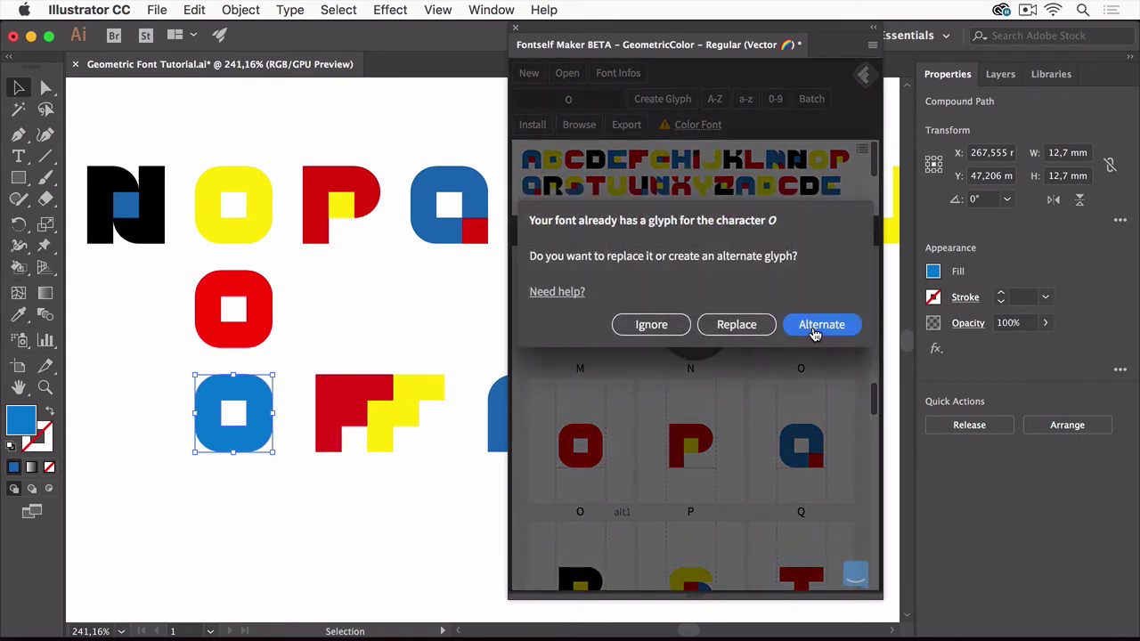
left_click(815, 332)
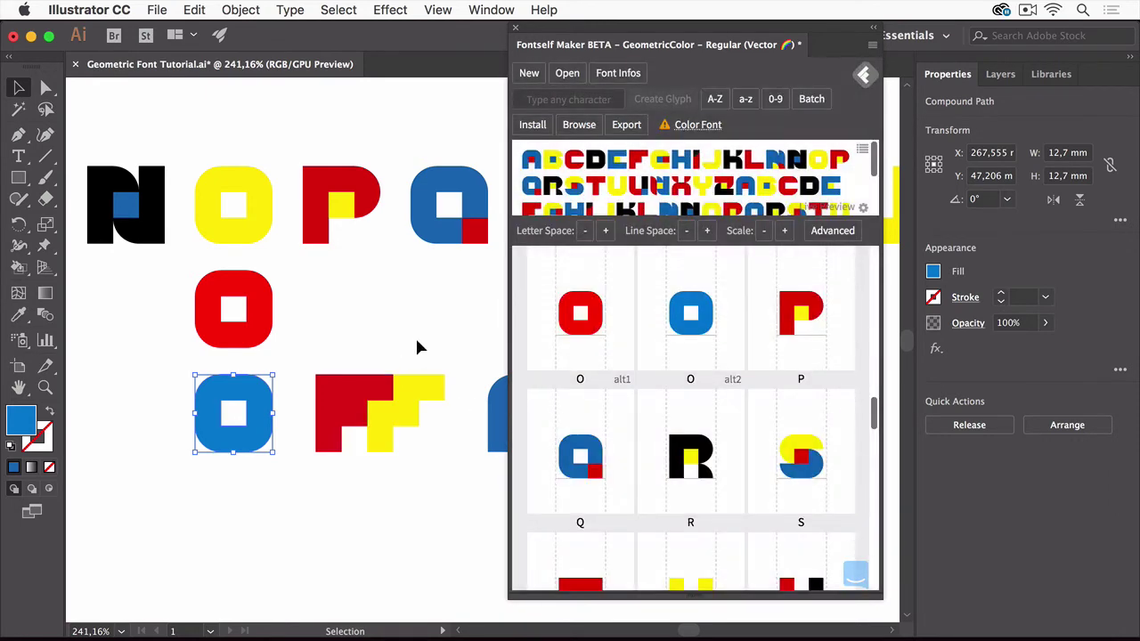
left_click(415, 337)
left_click(424, 395)
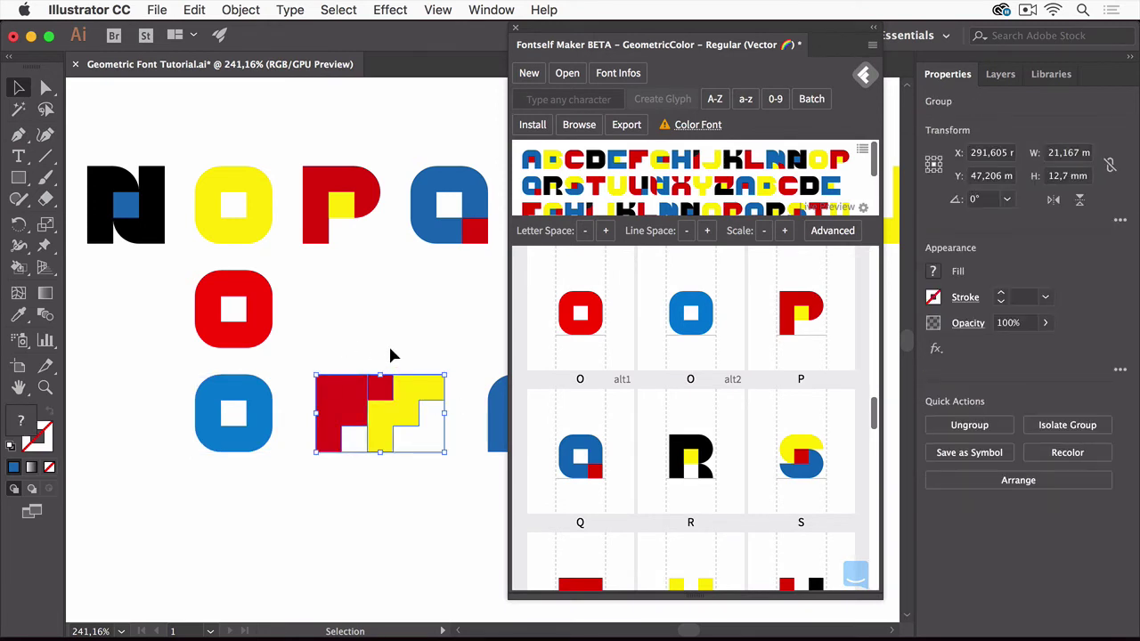
- Turn the red-and-yellow double-F artwork into a standard 'FF' ligature
left_click(568, 101)
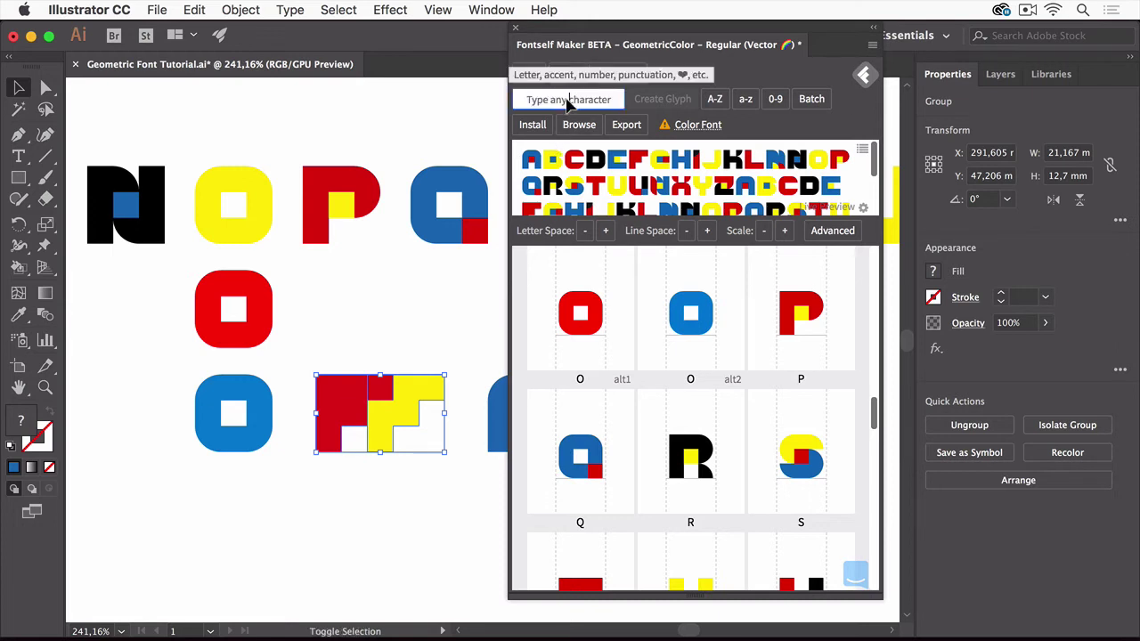
type("FF")
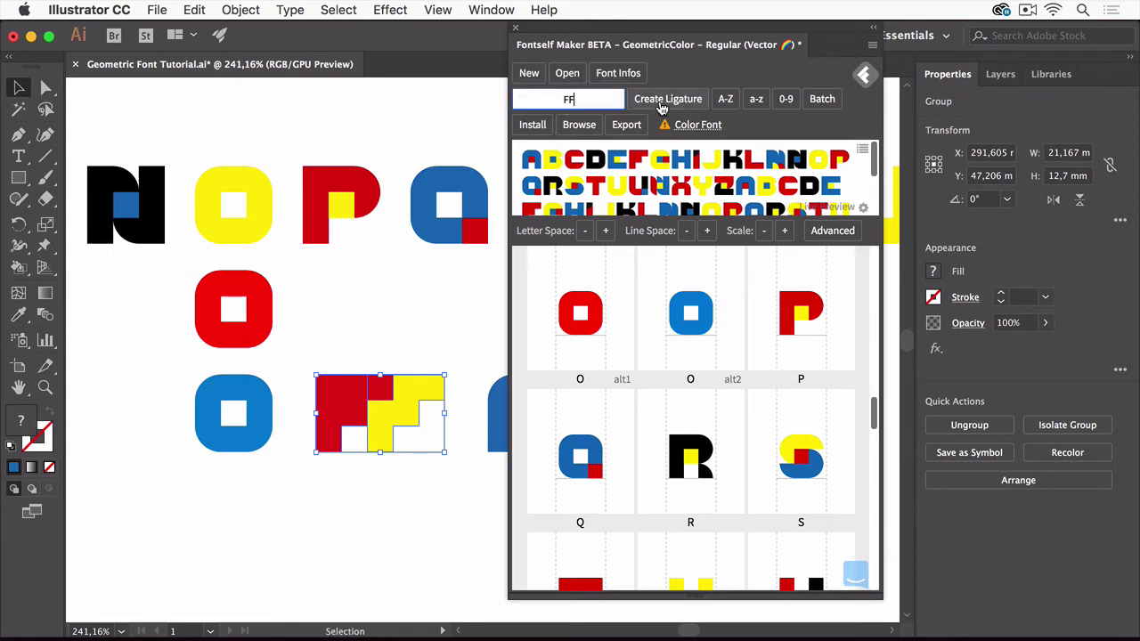
left_click(662, 103)
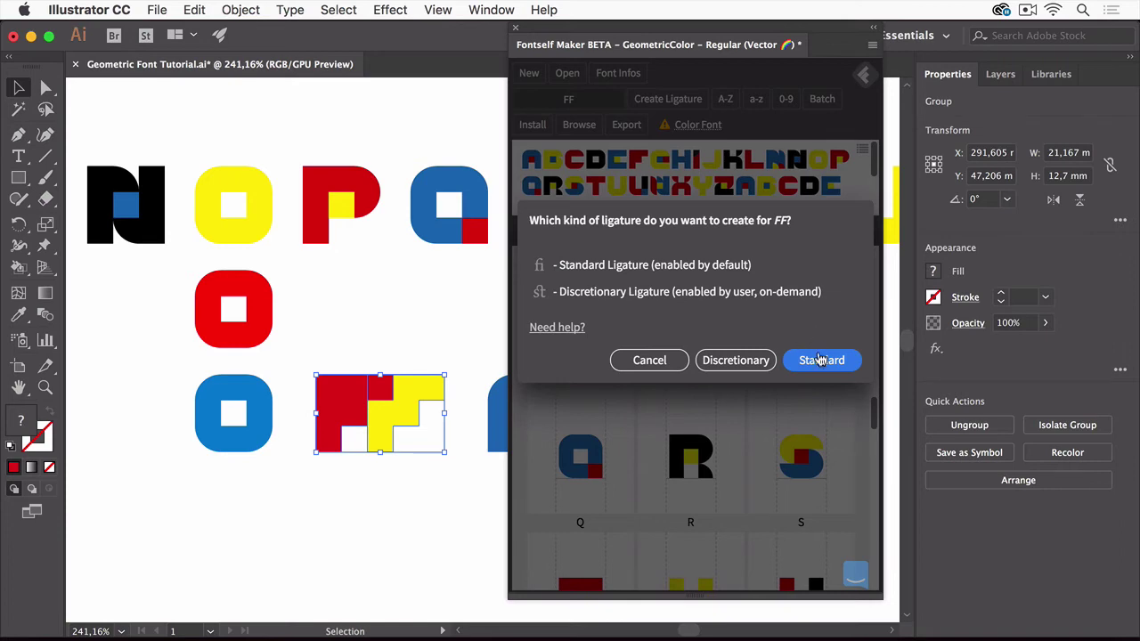
left_click(818, 361)
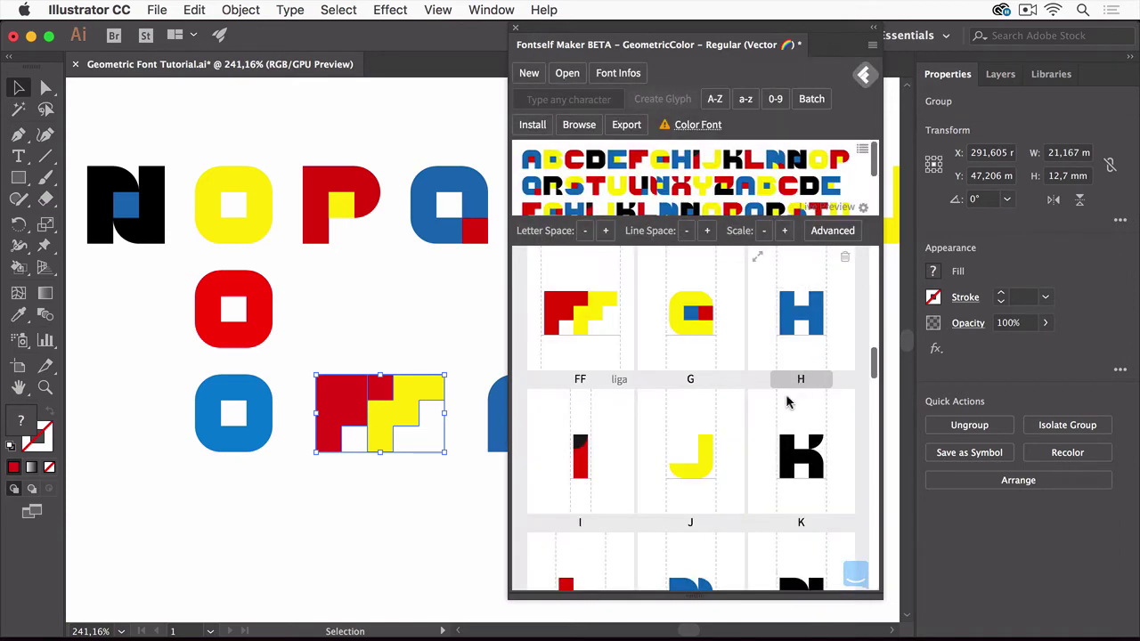
left_click(388, 297)
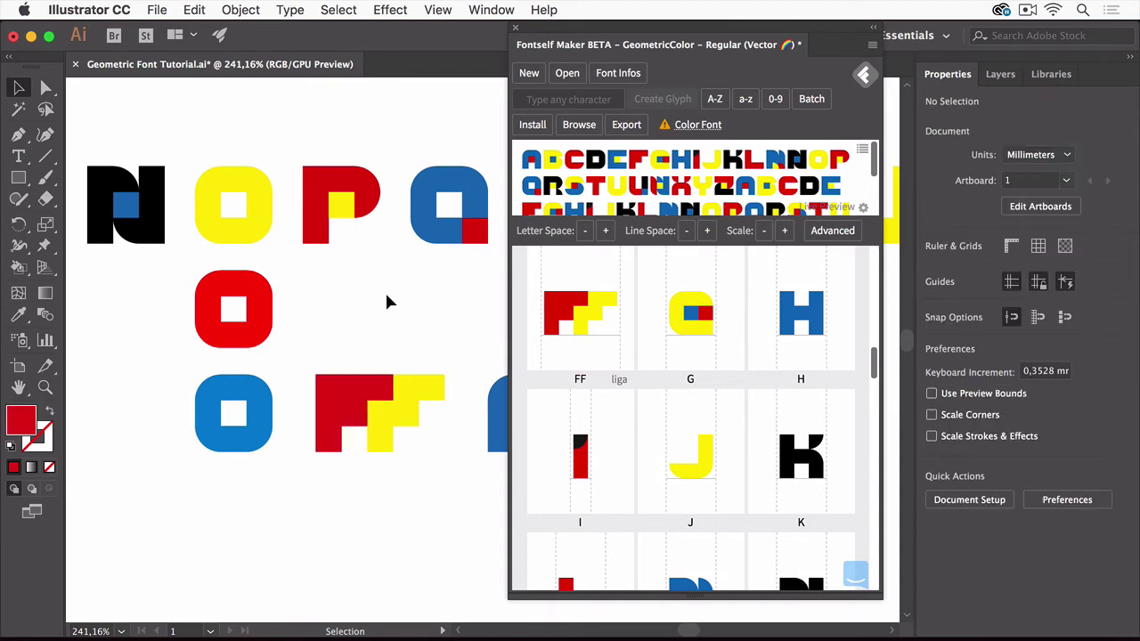
- Zoom out and retype the E in TEST TEXT as O, making it TOST TEXT
left_click_drag(229, 140, 382, 394)
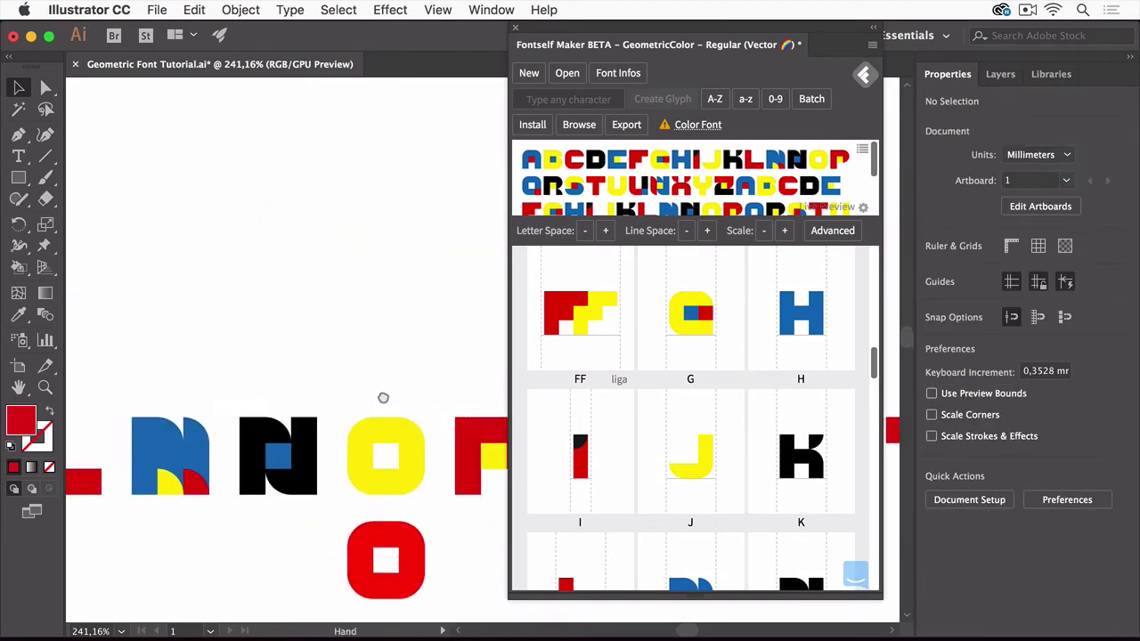
left_click_drag(255, 211, 286, 242)
key("ctrl+minus")
key("ctrl+minus")
key("ctrl+minus")
scroll(292, 214, "up", 3)
scroll(326, 372, "up", 5)
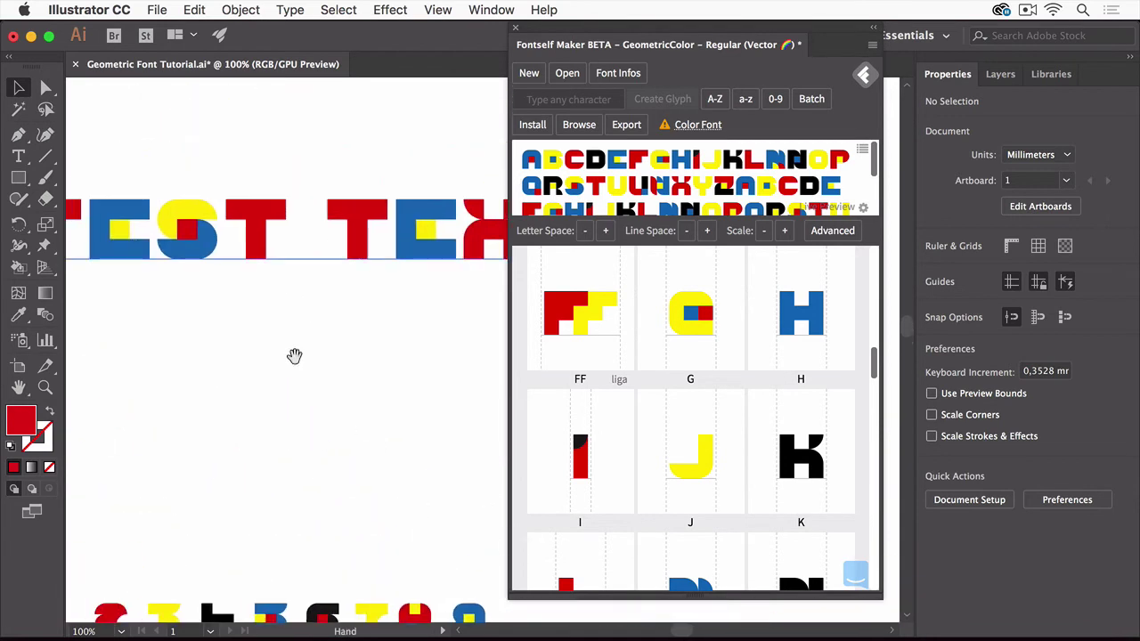
key("ctrl+minus")
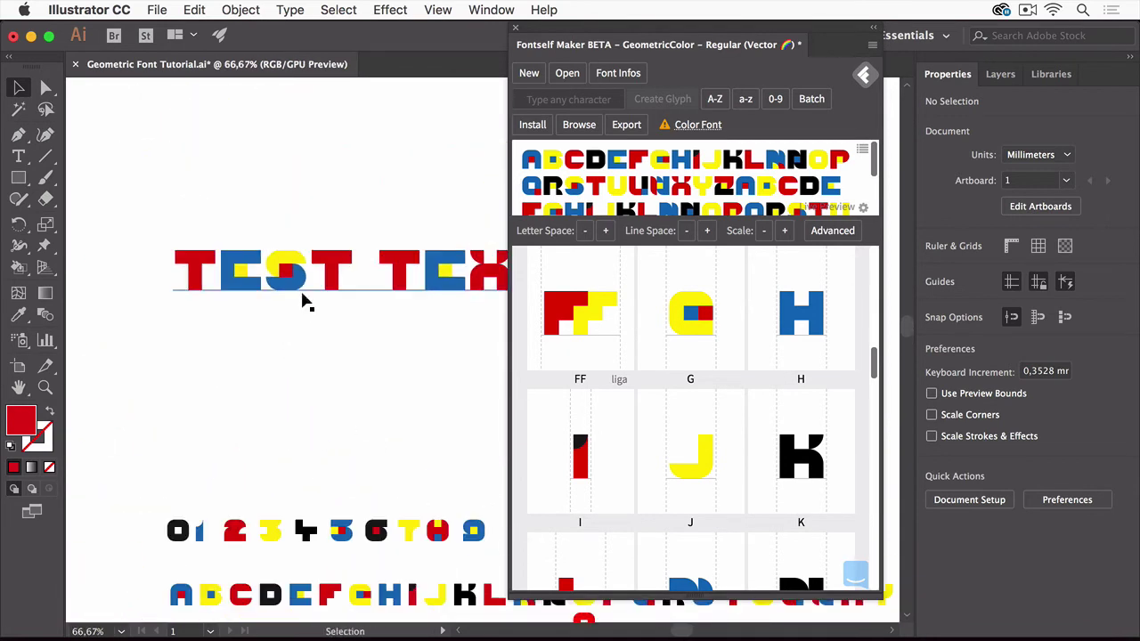
left_click(18, 156)
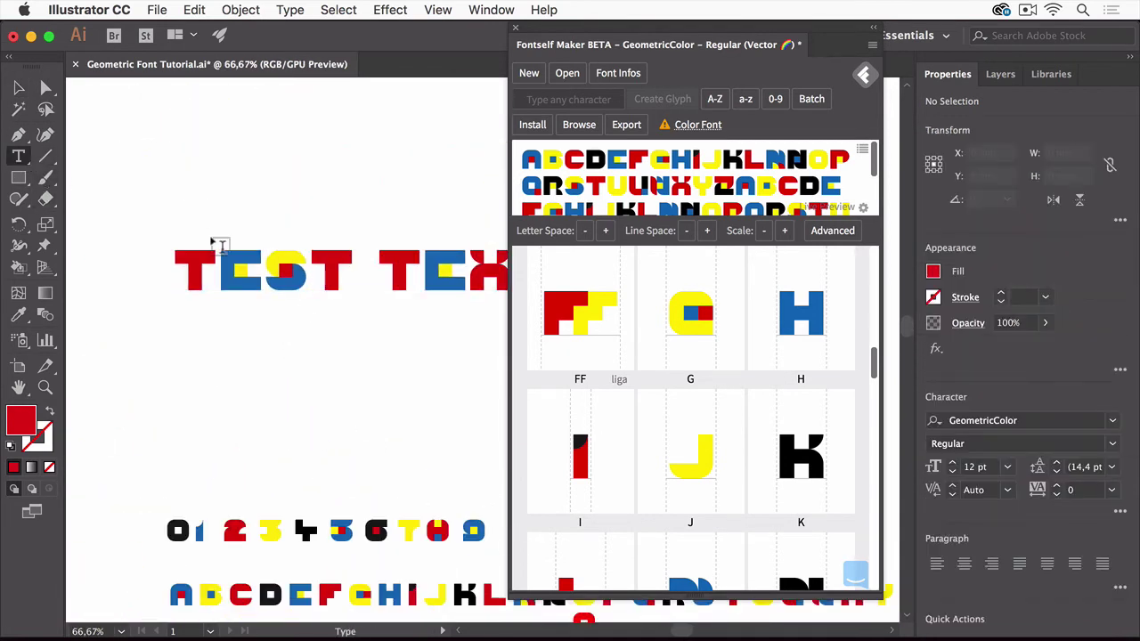
left_click_drag(219, 272, 264, 273)
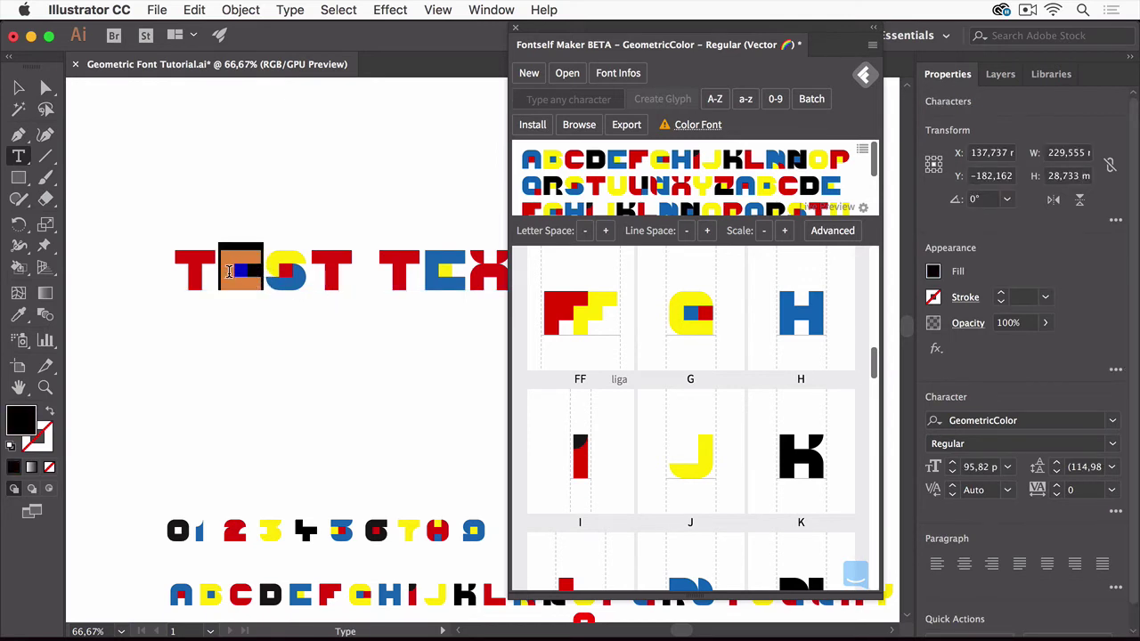
type("O")
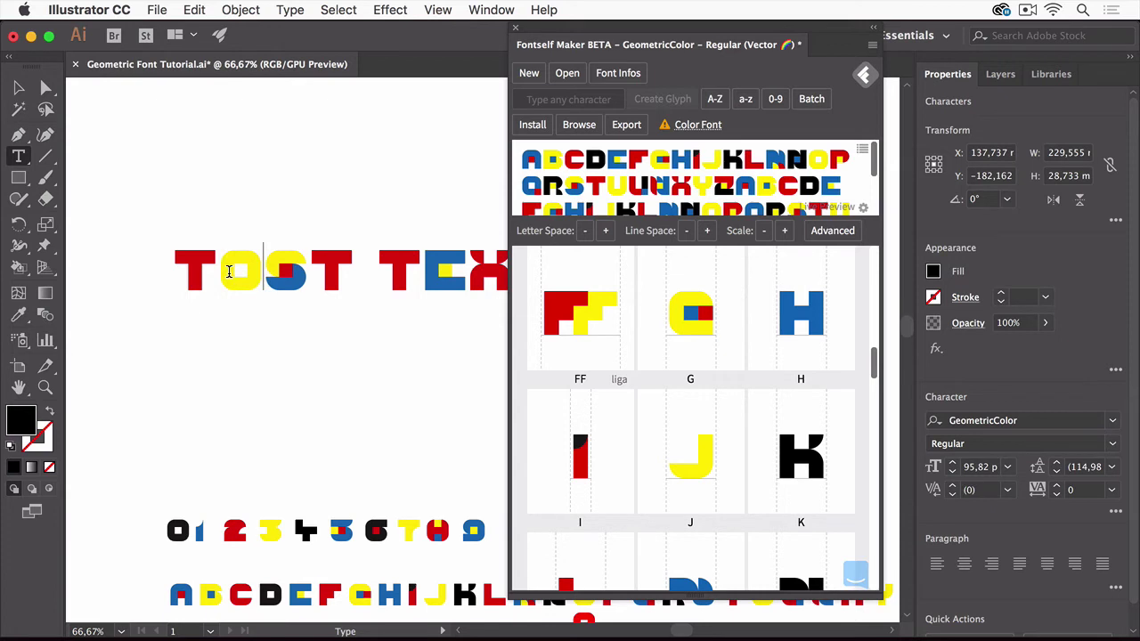
left_click_drag(216, 273, 252, 273)
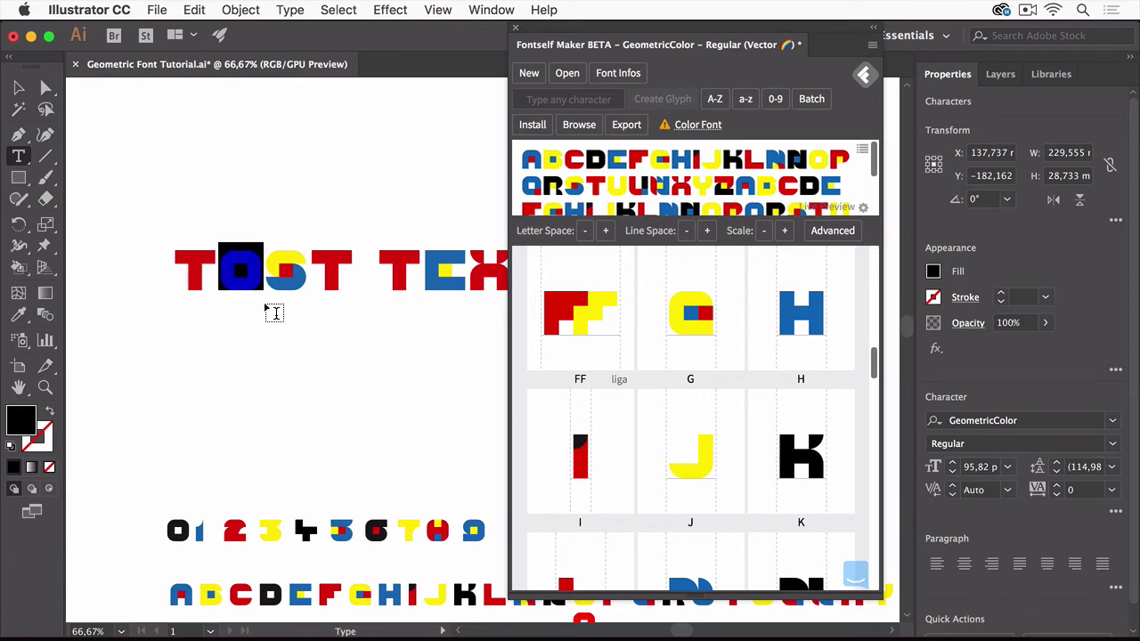
- Exit the text and reinstall the updated GeometricColor font from Fontself
left_click(17, 87)
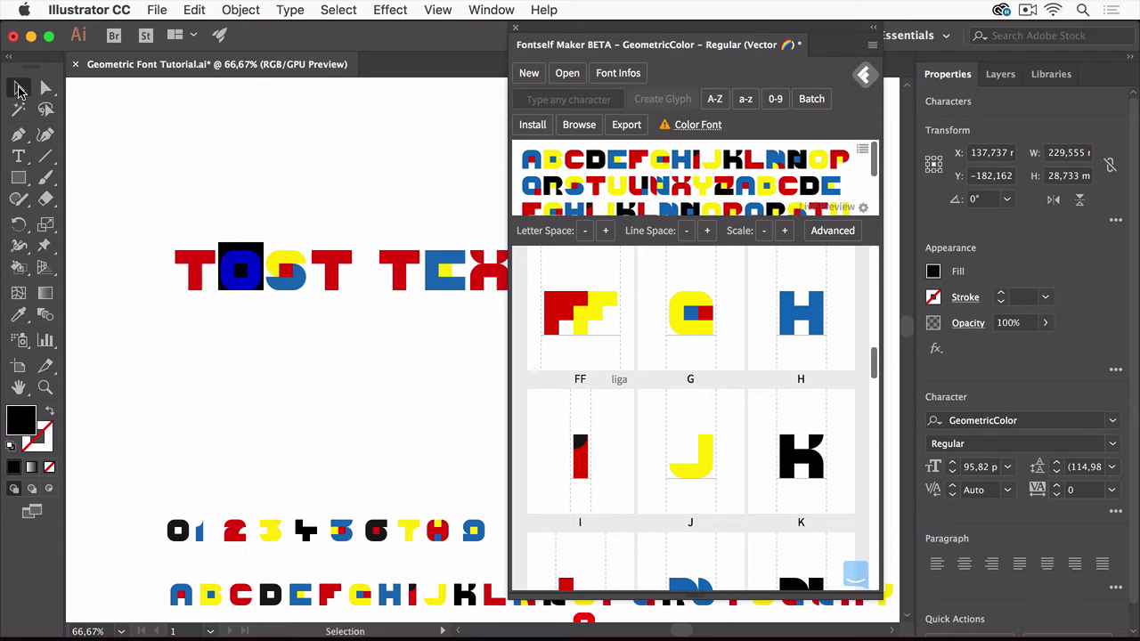
left_click(256, 179)
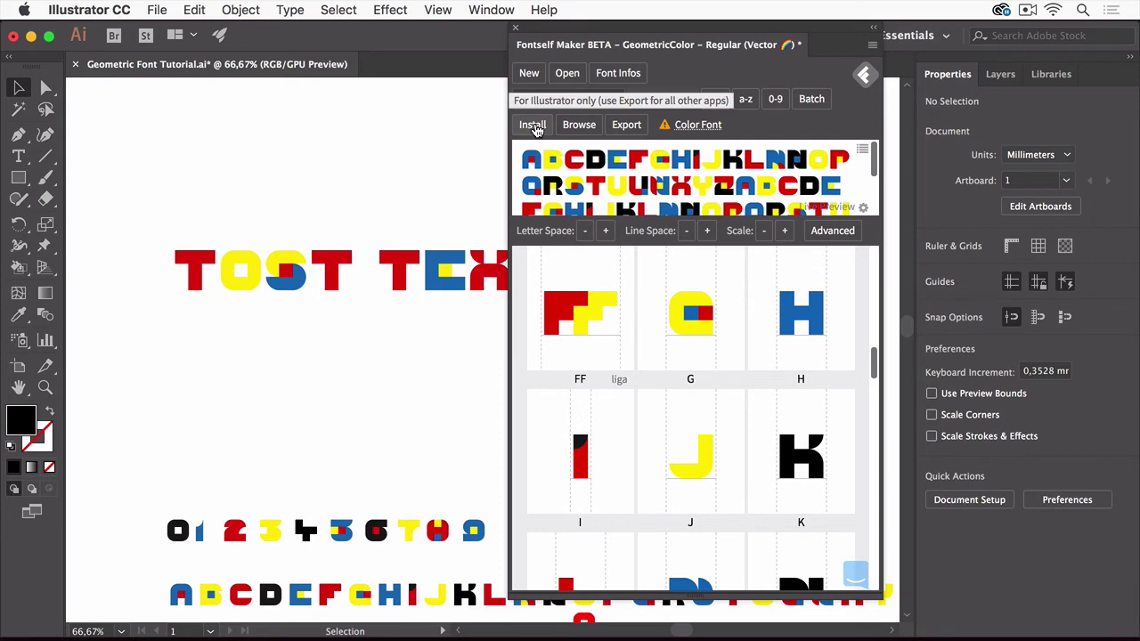
left_click(532, 124)
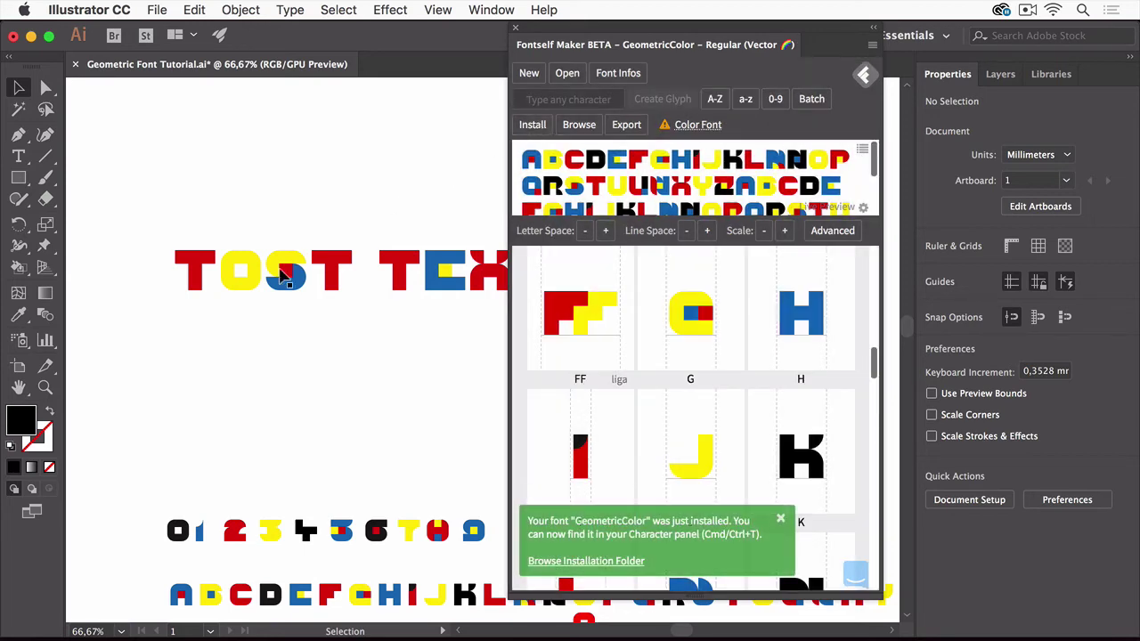
- Swap the O in TOST for its blue alternate glyph
key("t")
left_click(258, 276)
left_click_drag(222, 271, 263, 271)
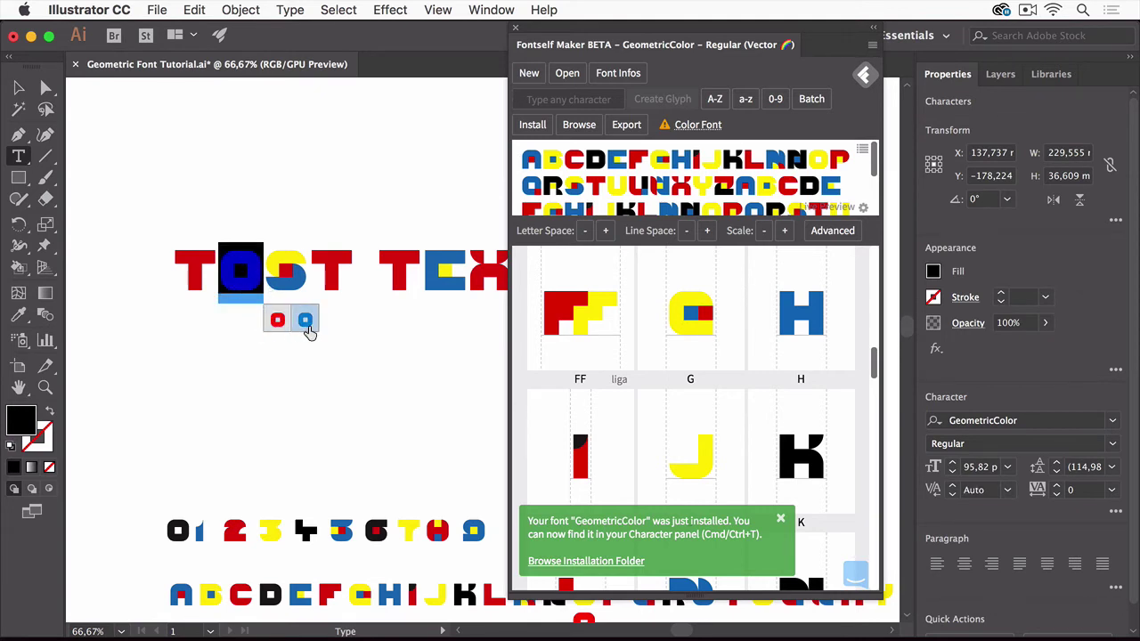
left_click(304, 325)
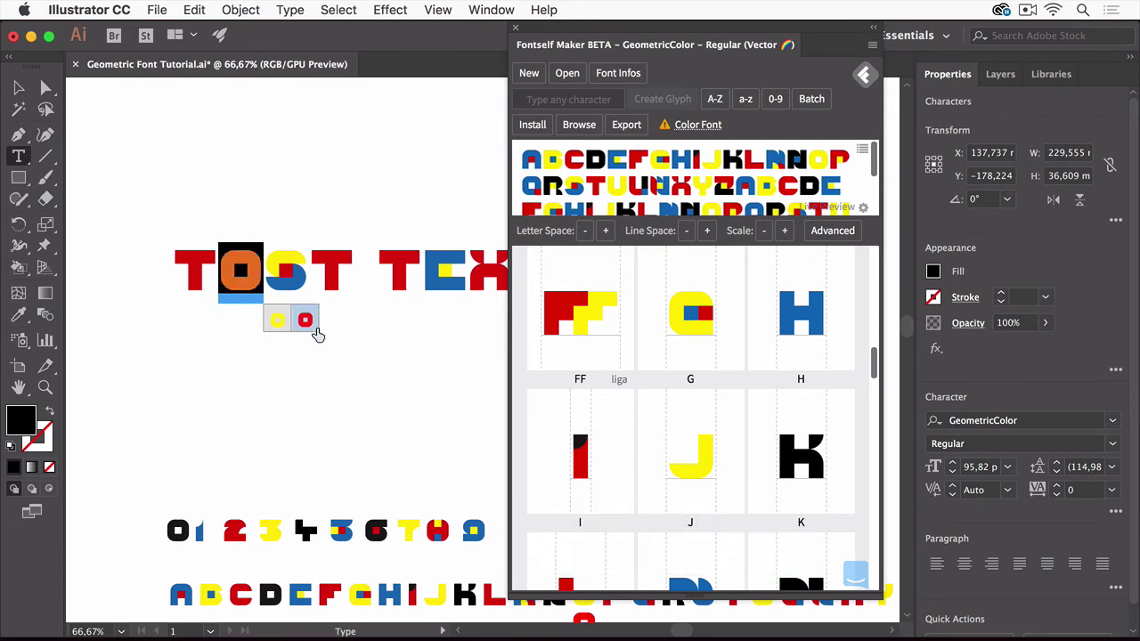
key("Escape")
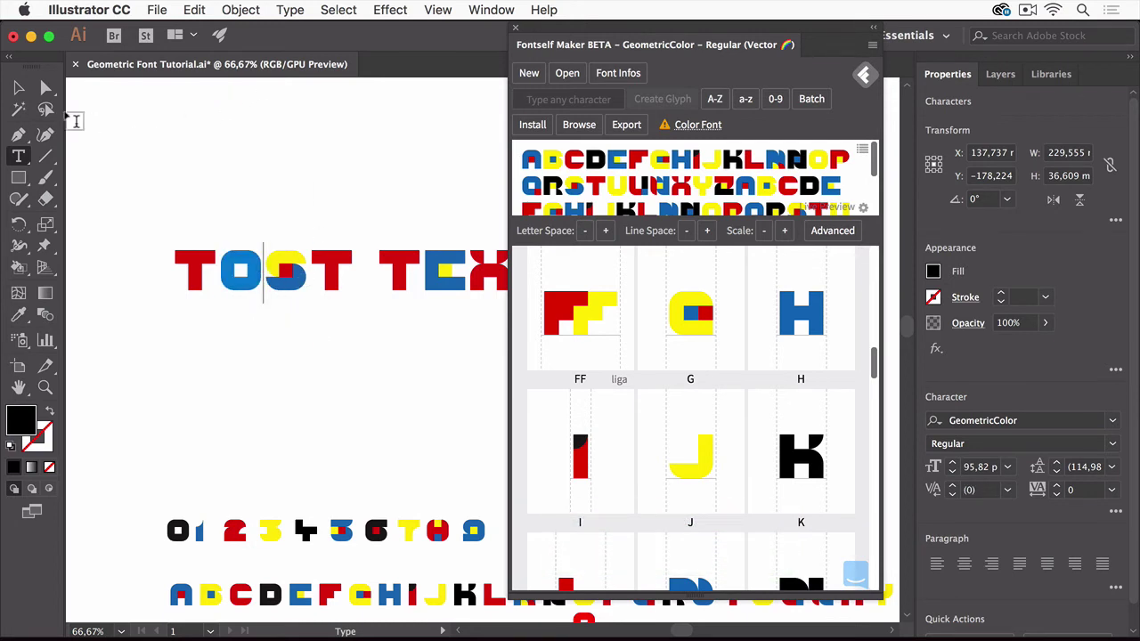
key("Escape")
left_click(383, 201)
- Type the punctuation ',.;' after TEXT in the sample line
left_click_drag(427, 211, 230, 182)
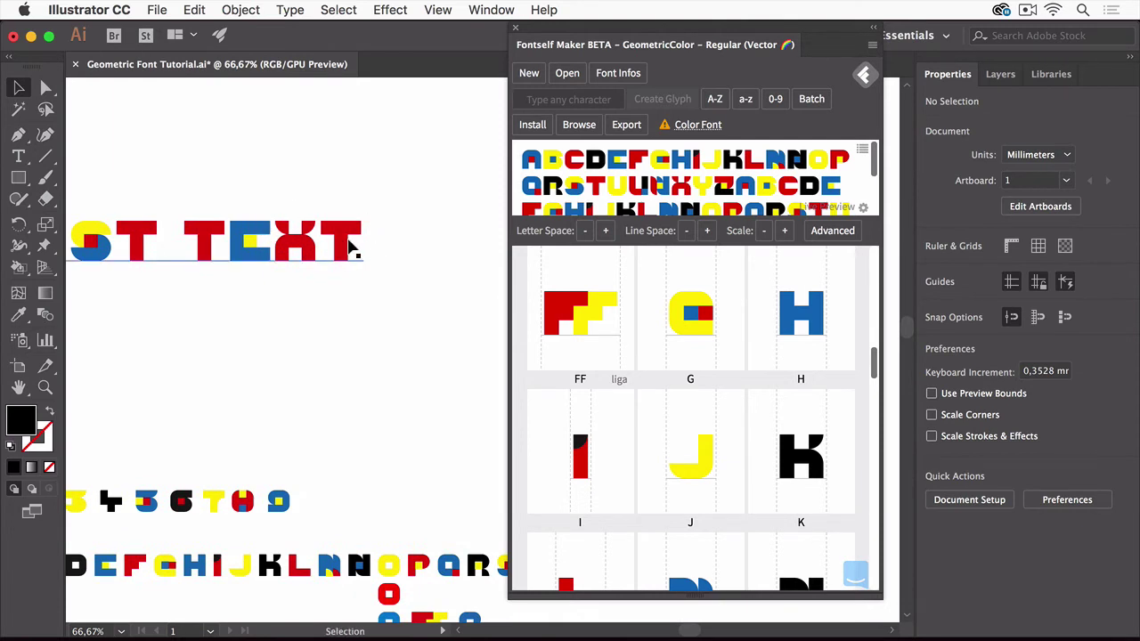
double_click(357, 235)
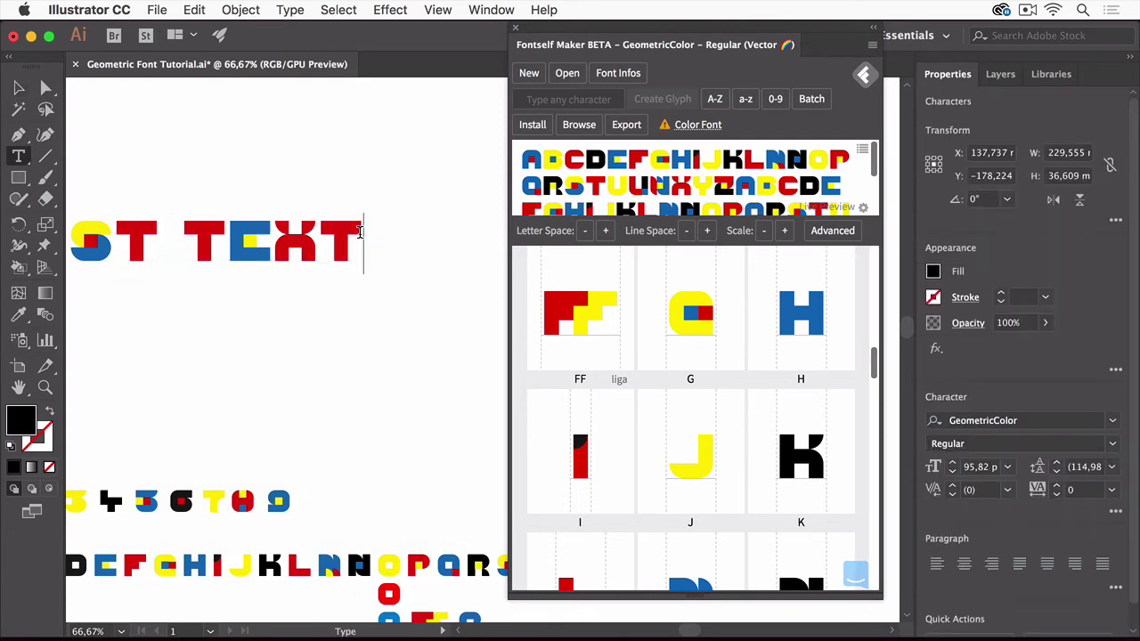
type(",")
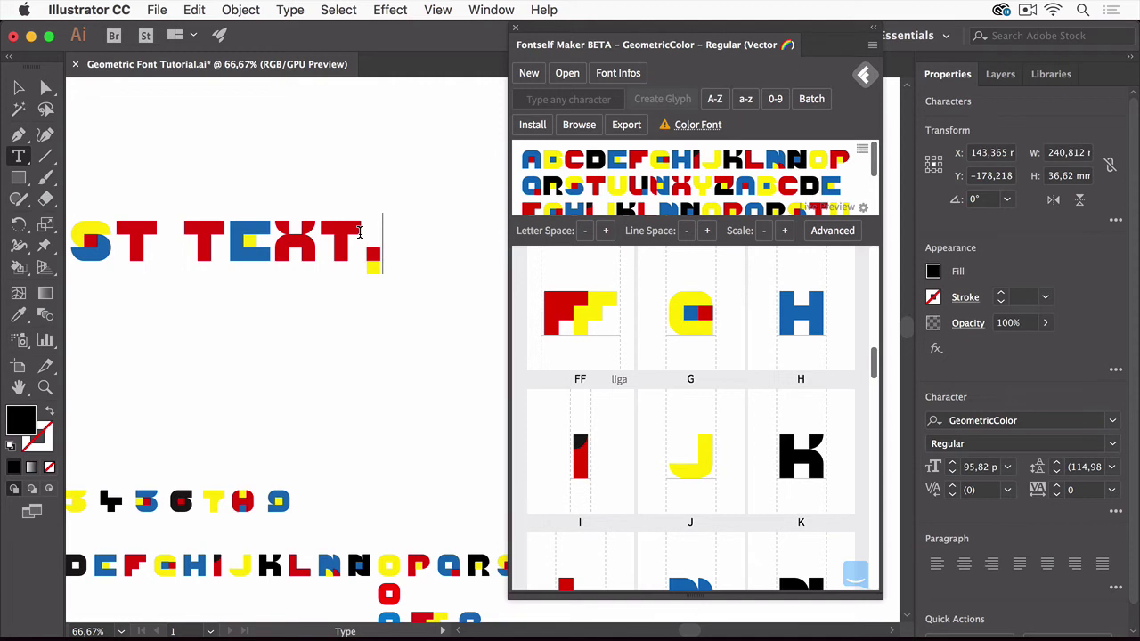
type(".;")
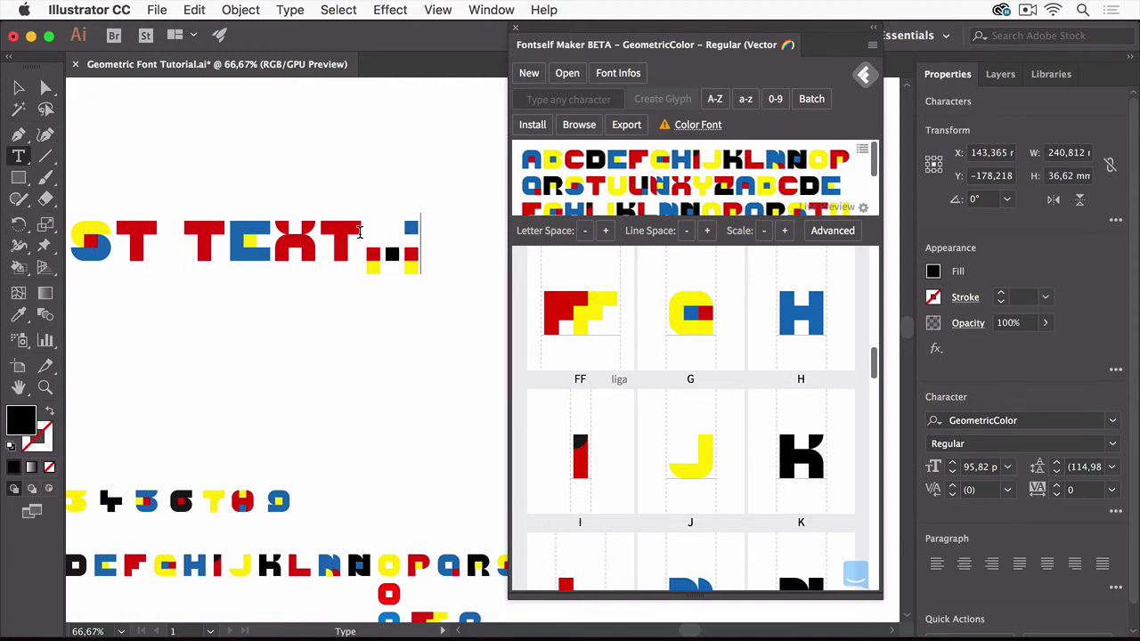
left_click(18, 87)
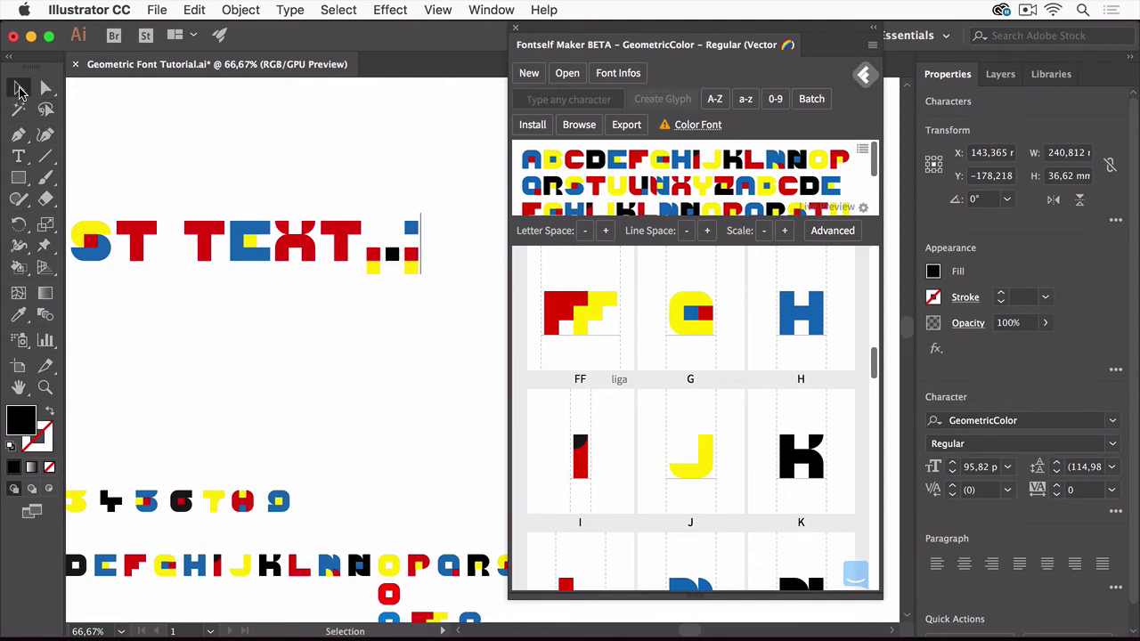
left_click(215, 151)
scroll(222, 427, "down", 2)
scroll(378, 426, "down", 4)
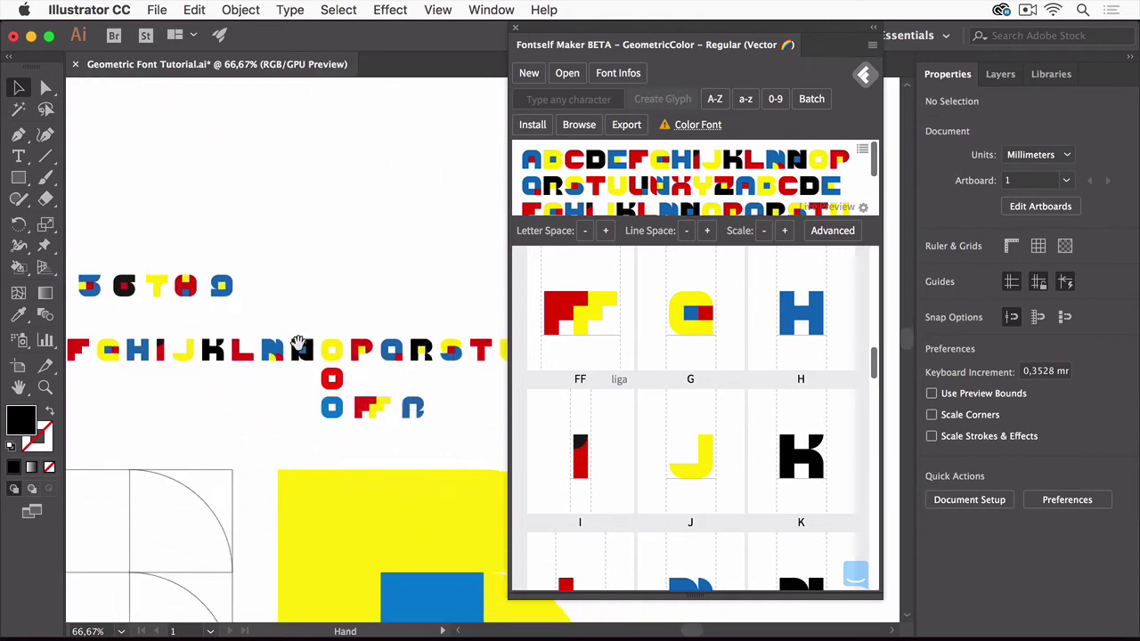
- Create a ß glyph from the blue artwork, then switch to Safari
scroll(378, 392, "right", 3)
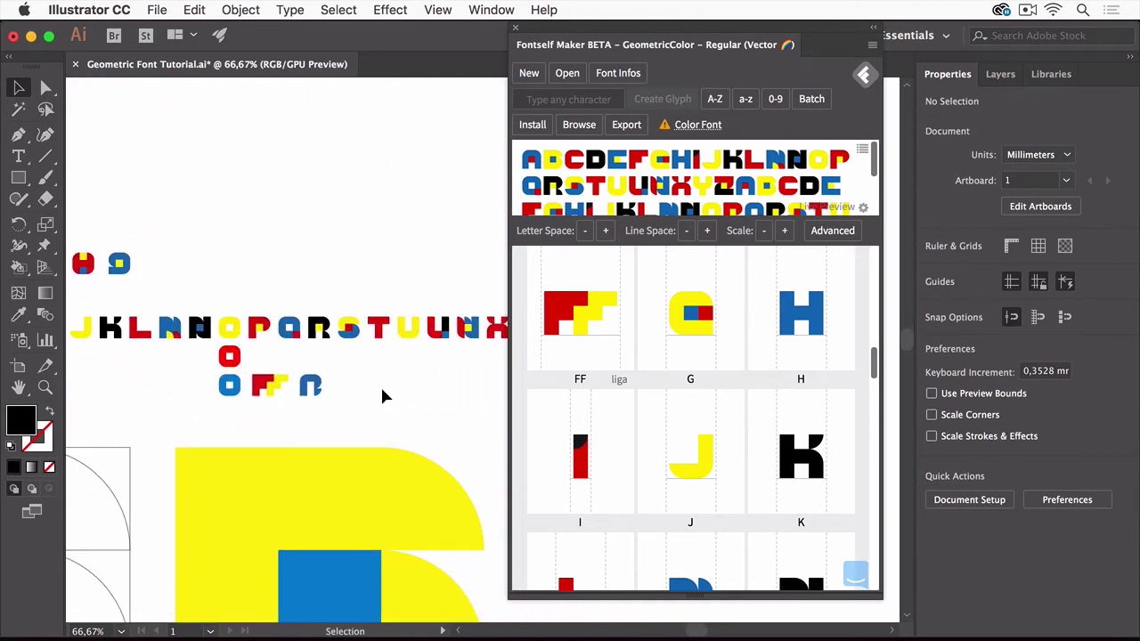
left_click(319, 385)
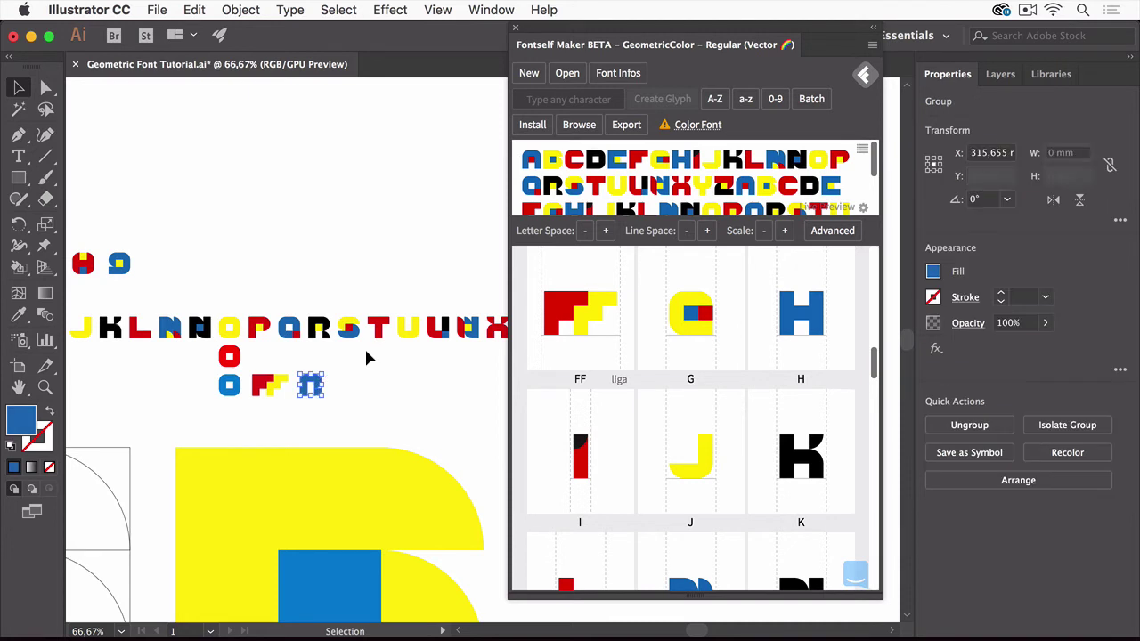
left_click(568, 99)
type("n")
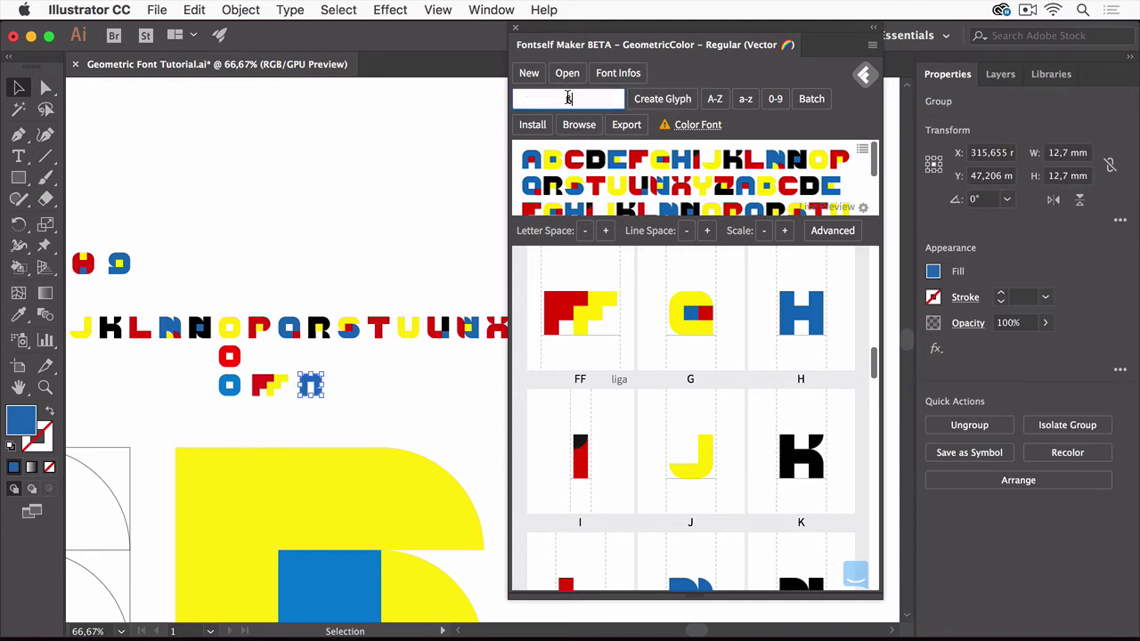
left_click(664, 100)
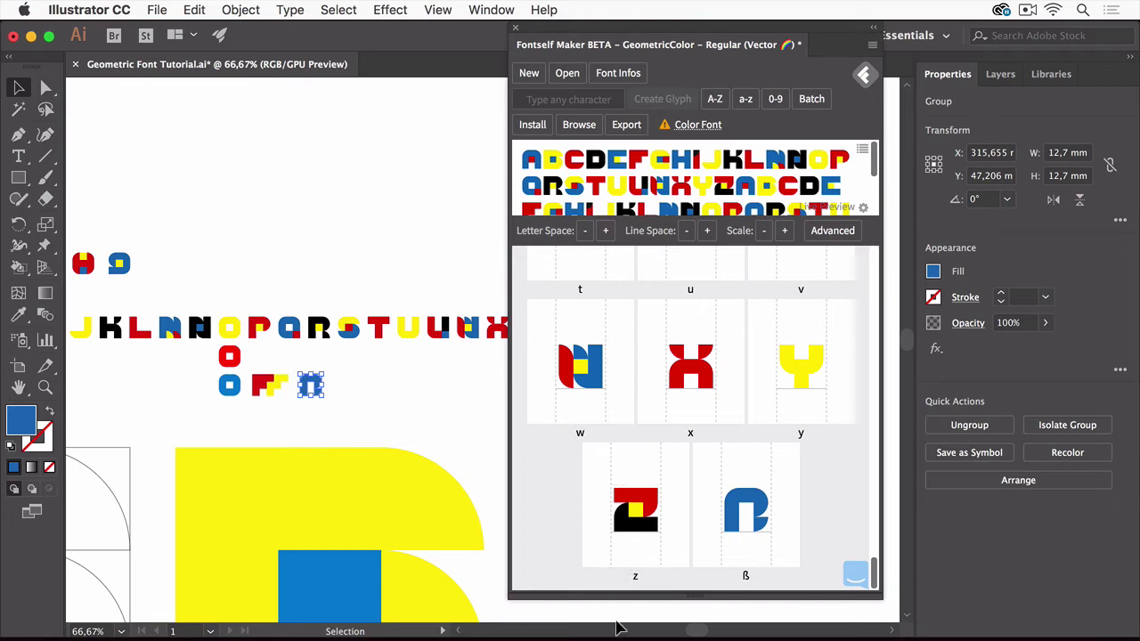
mouse_move(647, 632)
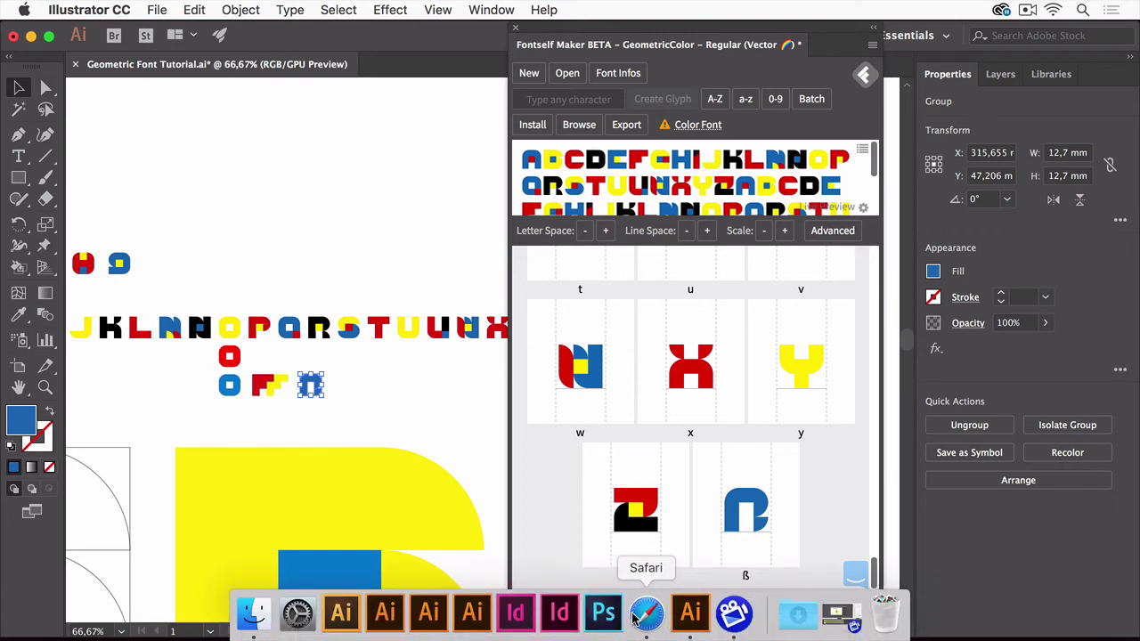
left_click(648, 615)
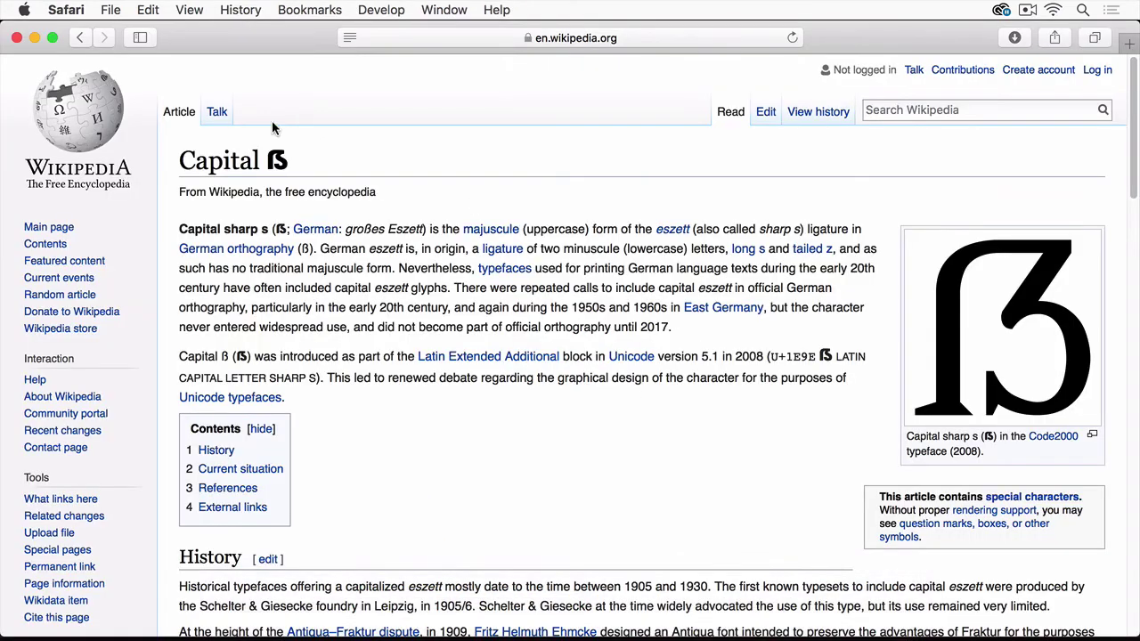
- Copy the capital ẞ from the Wikipedia heading and minimize Safari back to Illustrator
left_click_drag(282, 160, 272, 166)
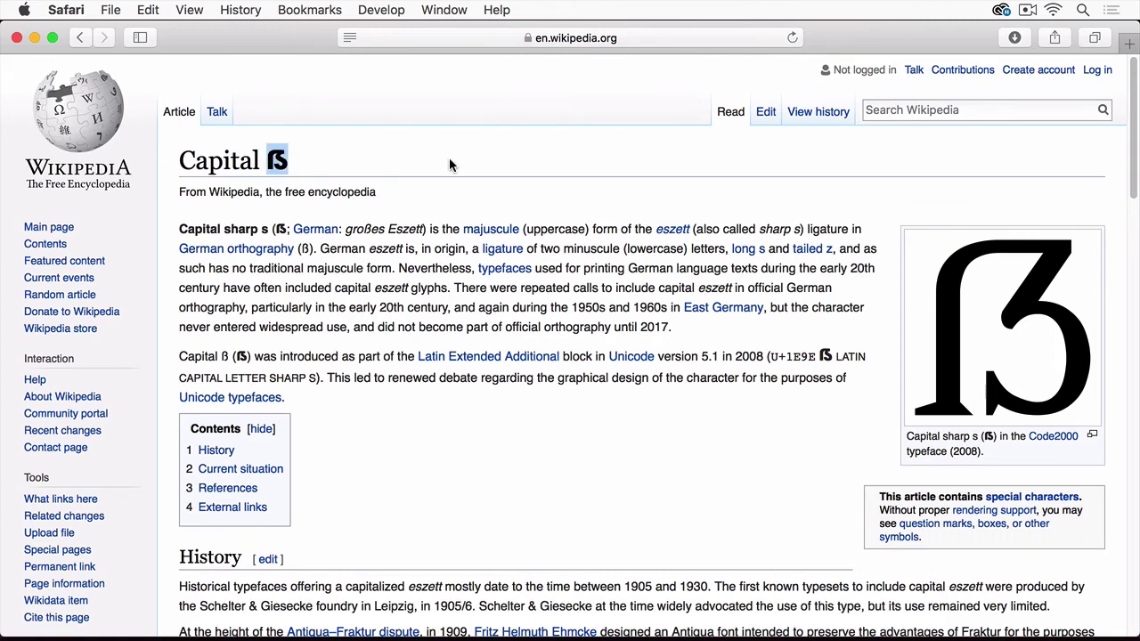
left_click(299, 167)
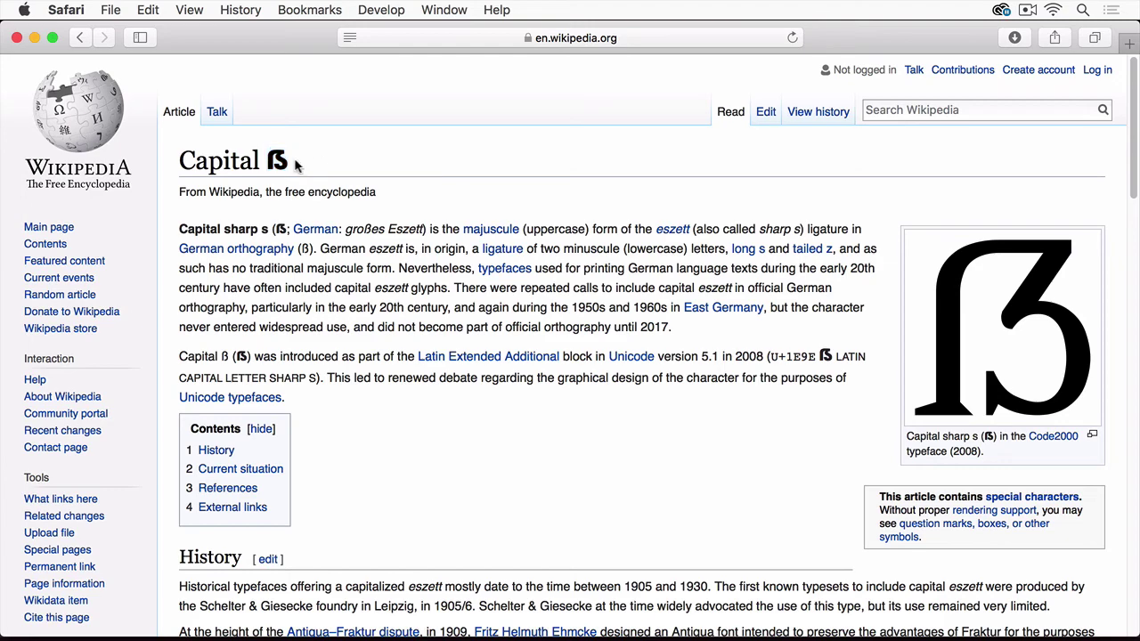
double_click(283, 161)
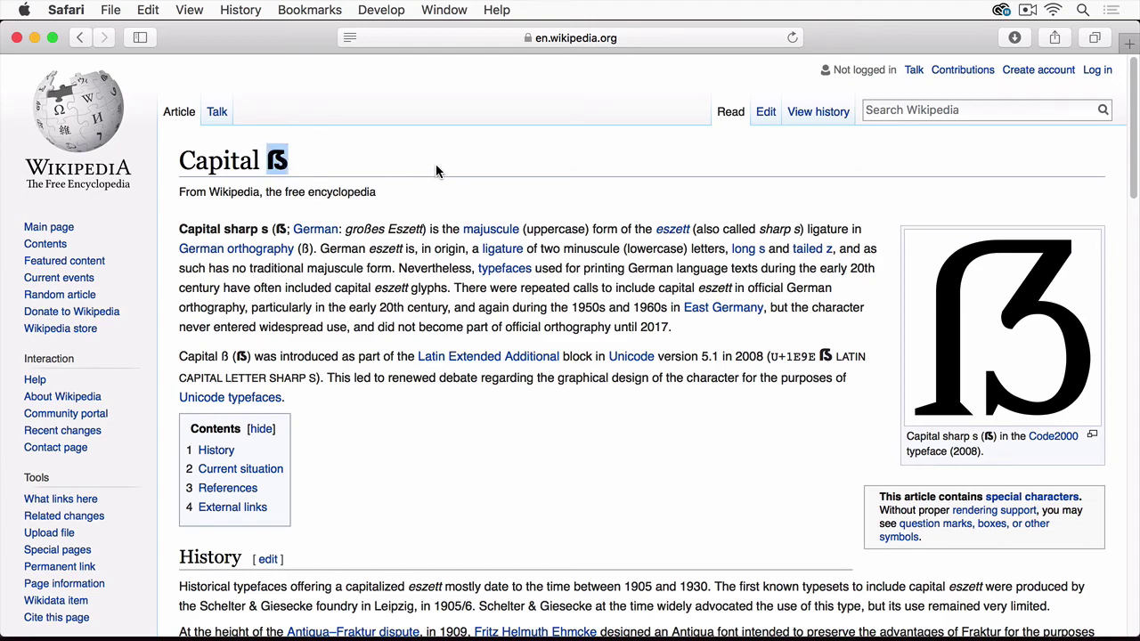
left_click(35, 38)
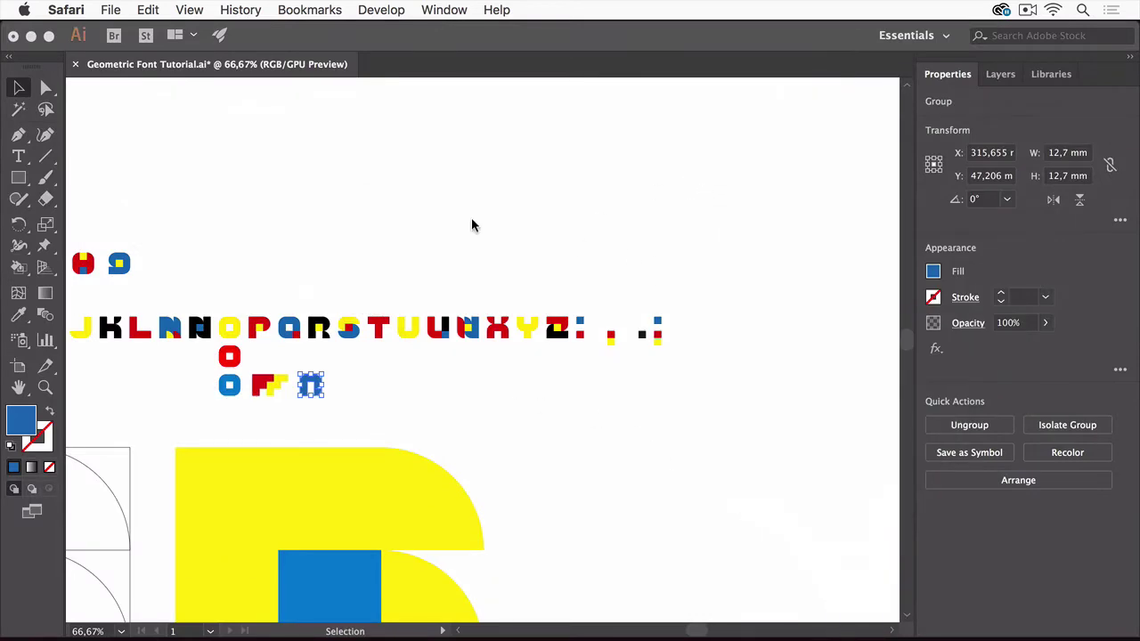
left_click(464, 75)
- Paste the capital ẞ and create a second glyph from the blue artwork
left_click(597, 99)
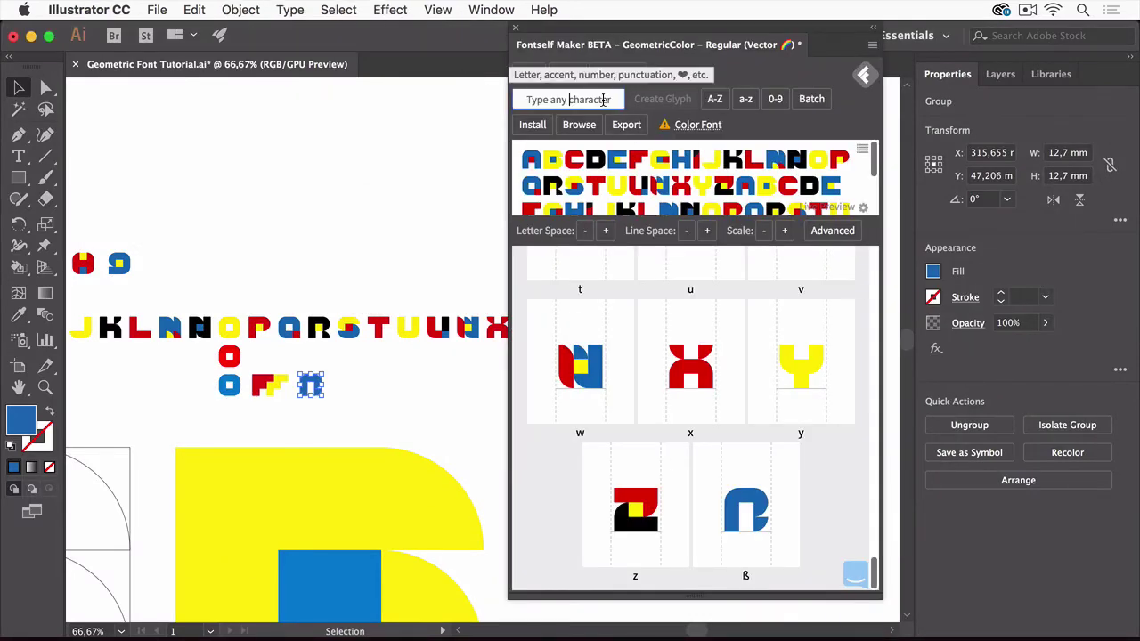
type("ß")
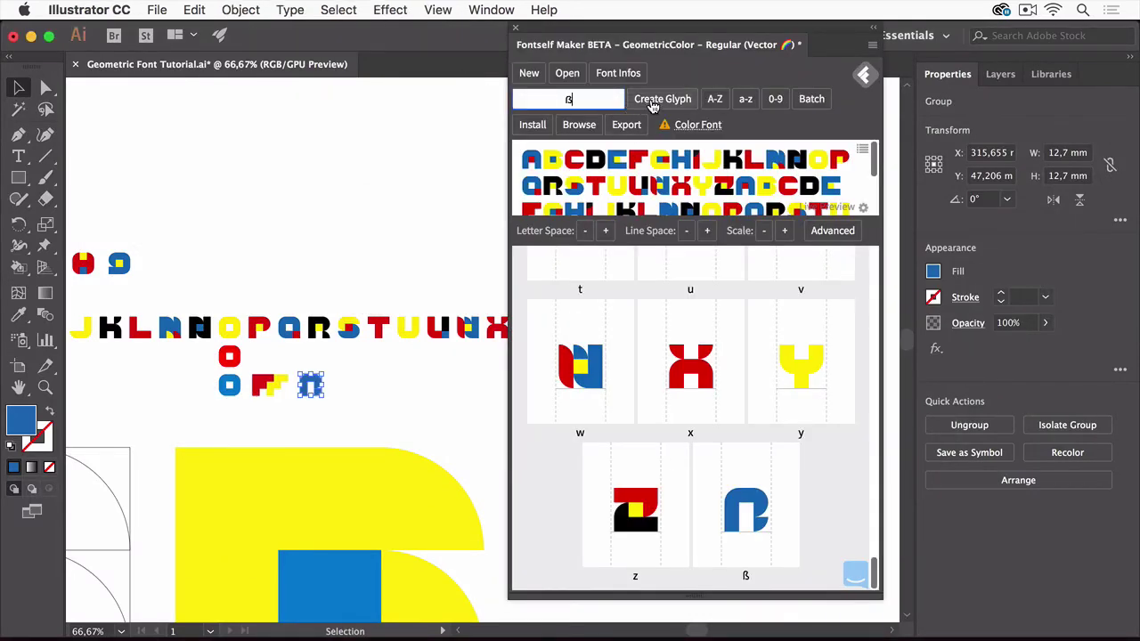
left_click(656, 105)
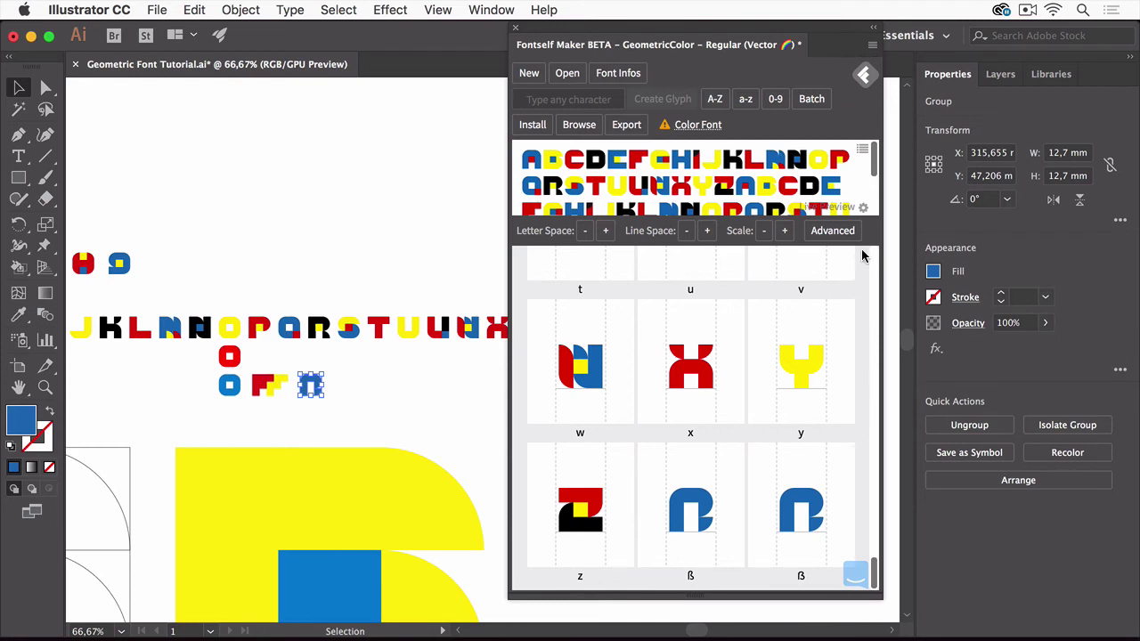
left_click(832, 232)
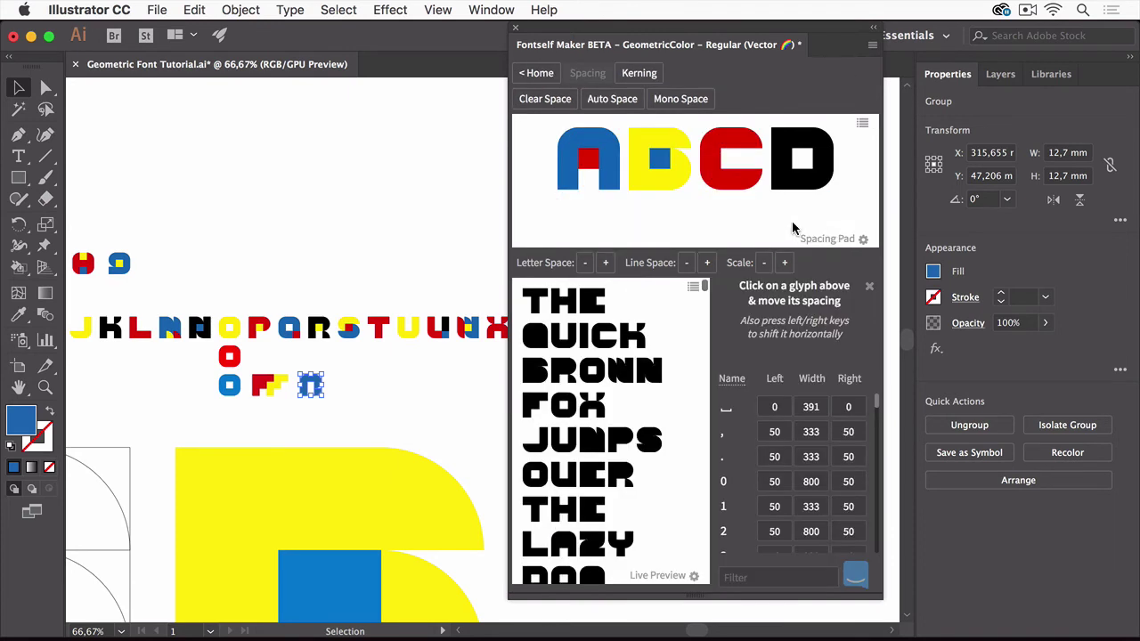
- Kern the LT pair to -140 in the Kerning Pad and return Home
left_click(639, 73)
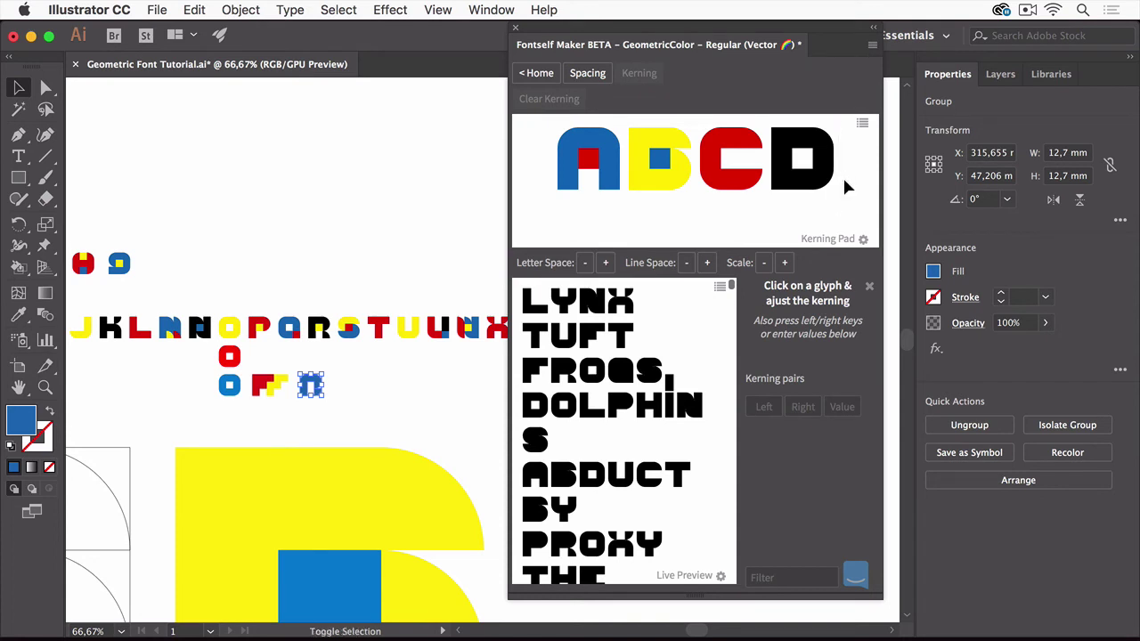
key("Return")
type("LT")
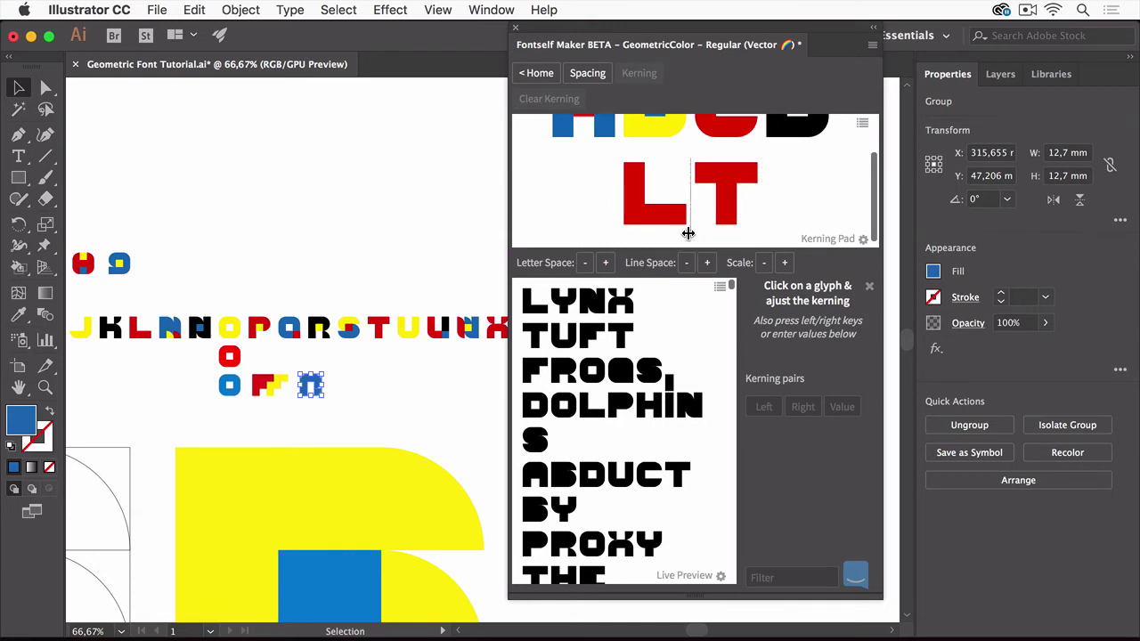
left_click_drag(688, 235, 676, 241)
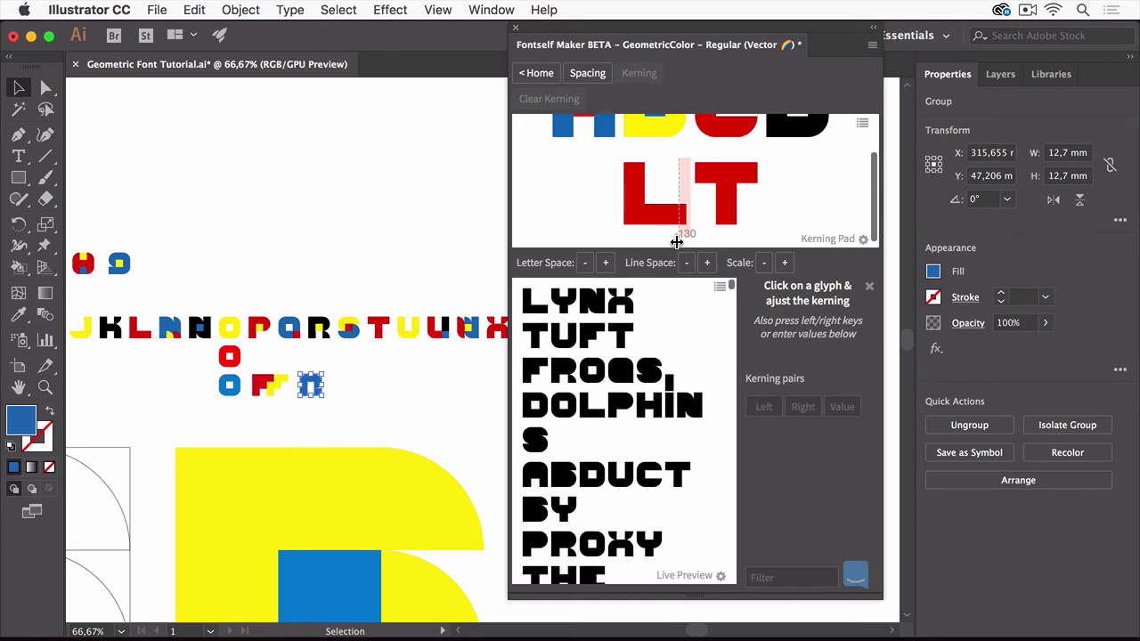
left_click_drag(677, 242, 674, 238)
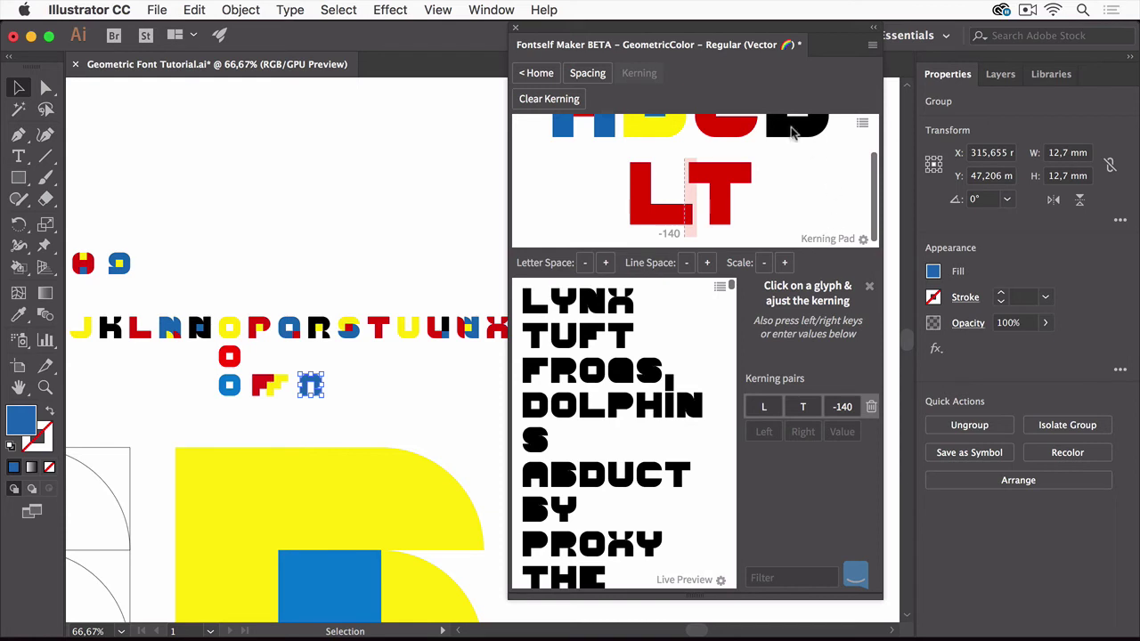
left_click(534, 75)
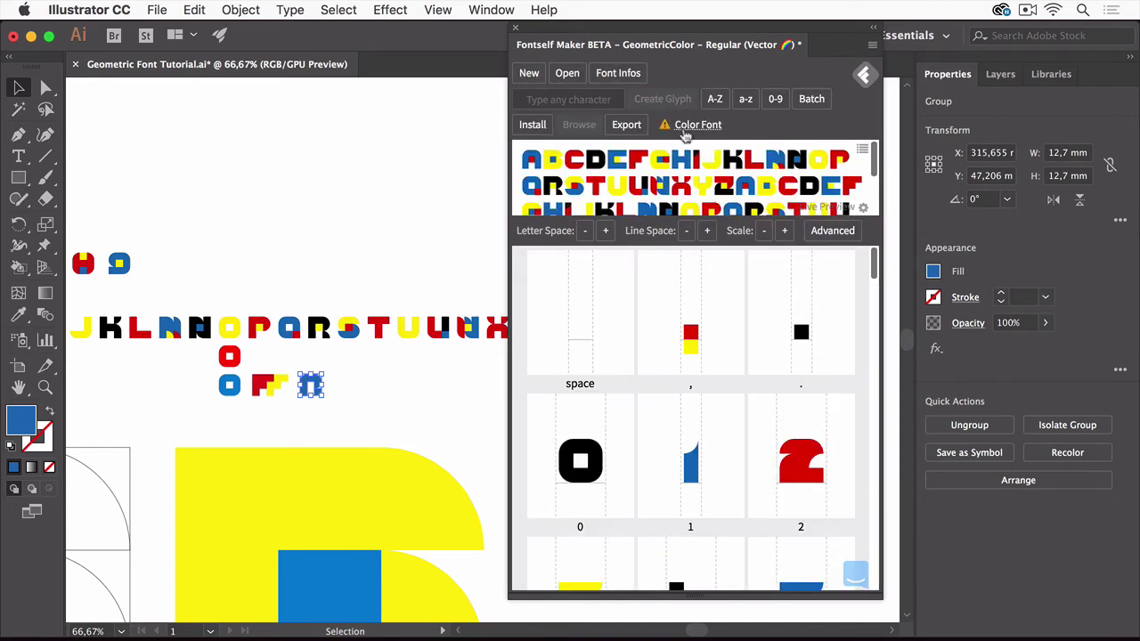
- Install the GeometricColor font on the system from Fontself
left_click(529, 128)
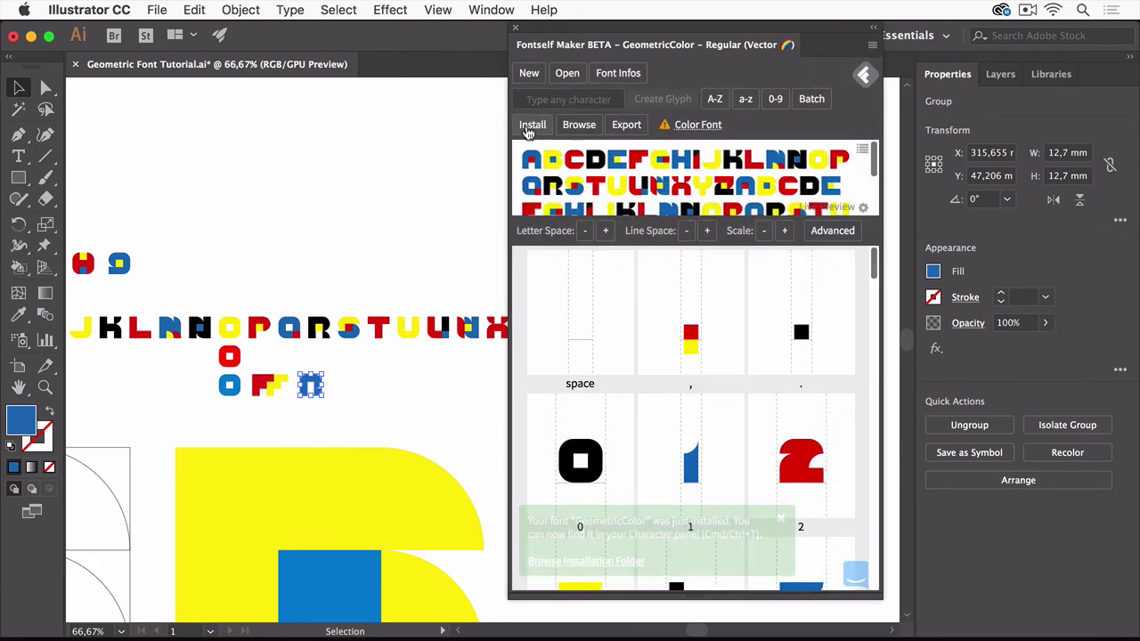
left_click(399, 259)
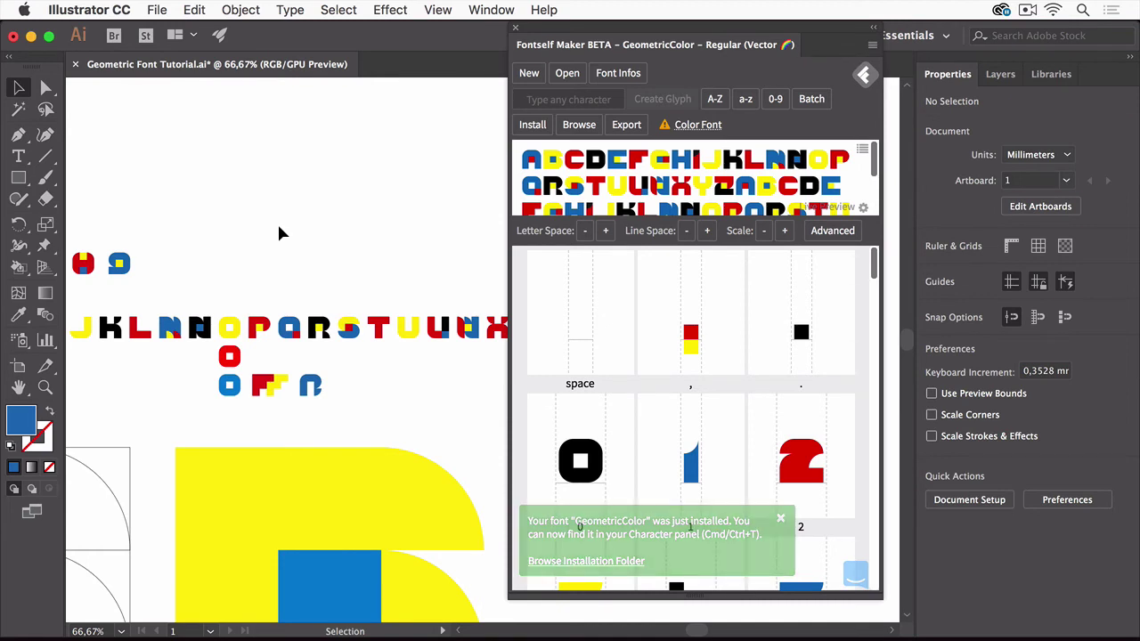
mouse_move(183, 188)
left_mouse_down()
mouse_move(368, 229)
mouse_move(234, 196)
mouse_move(399, 189)
left_mouse_up()
left_click_drag(388, 259, 295, 171)
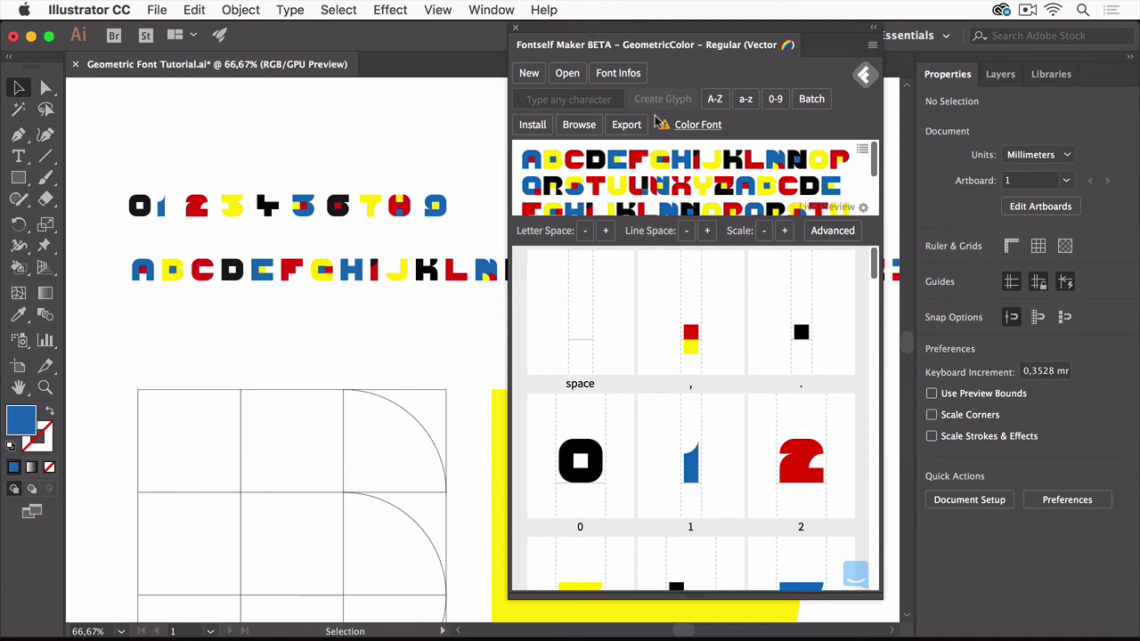
- Export GeometricColor as an OTF font file
left_click(627, 129)
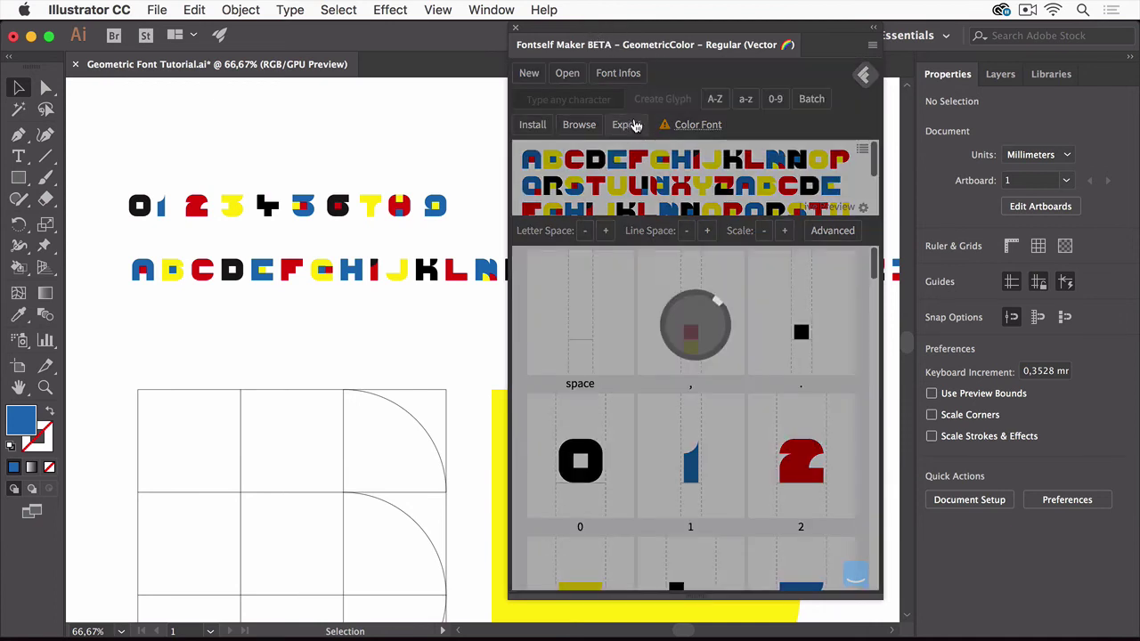
left_click(726, 267)
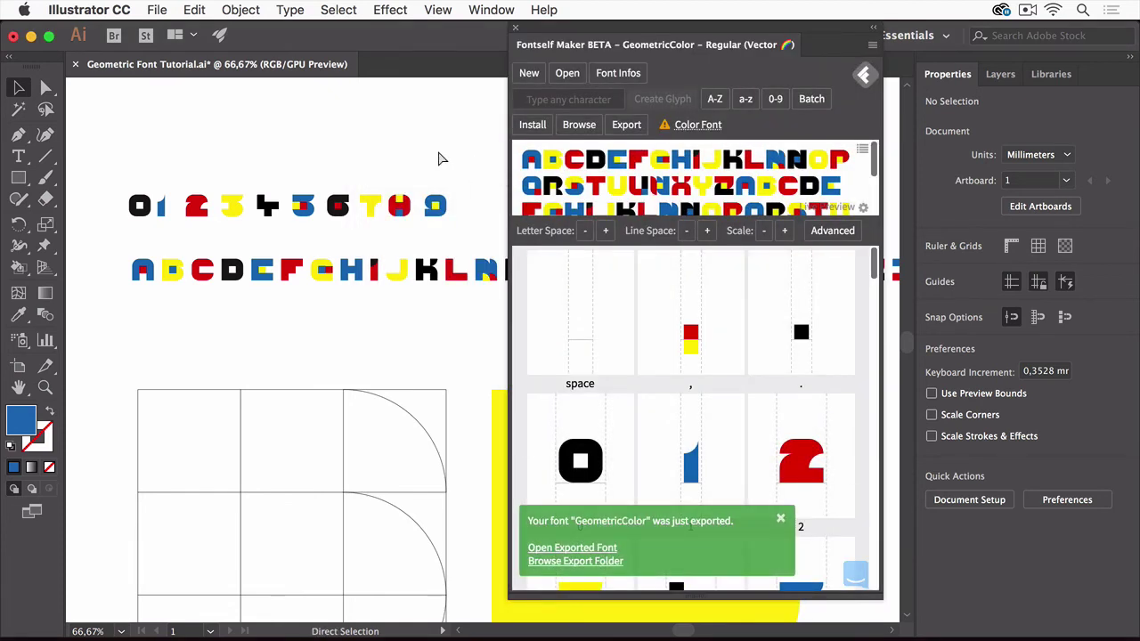
key("ctrl+minus")
key("ctrl+minus")
key("ctrl+minus")
left_click_drag(397, 232, 203, 178)
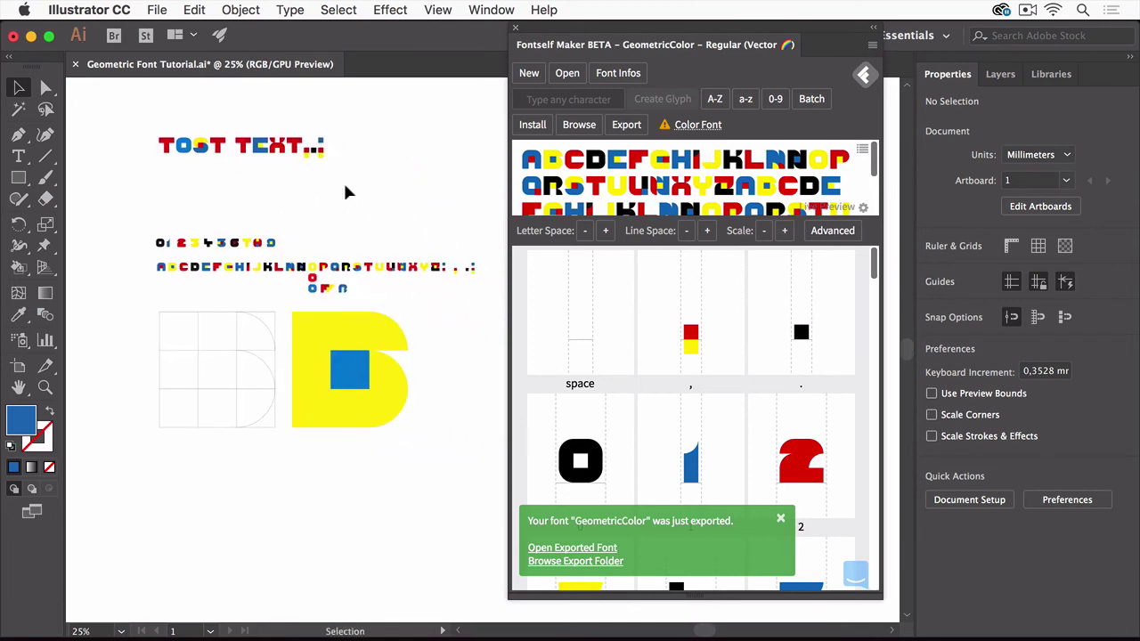
- Hide the Construction layer and show the Styles layer
left_click(1000, 74)
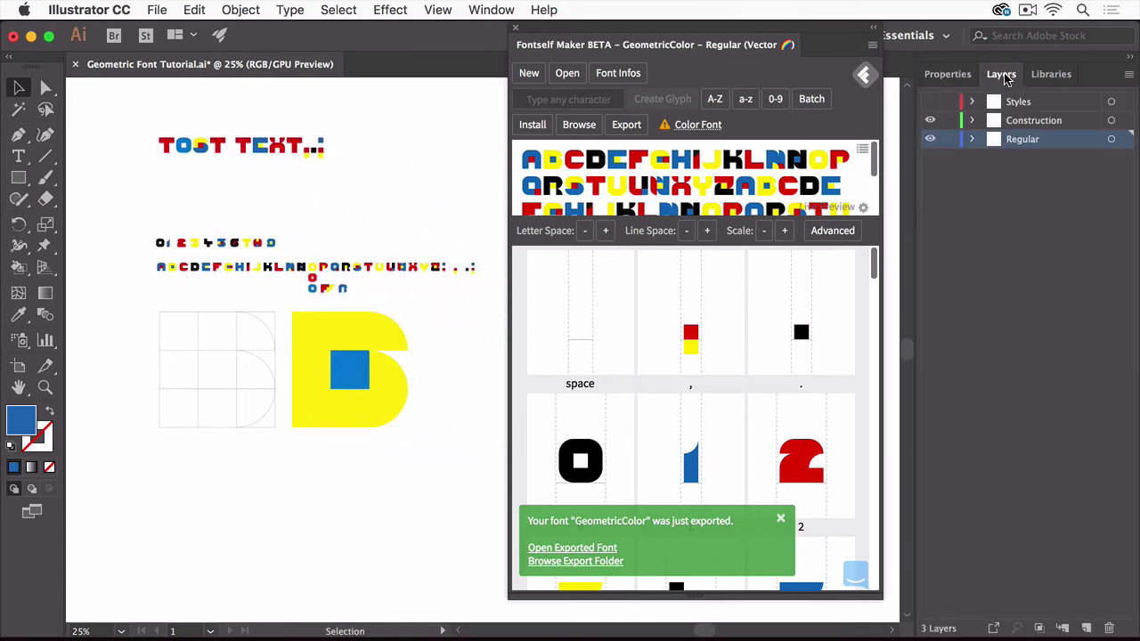
left_click(929, 122)
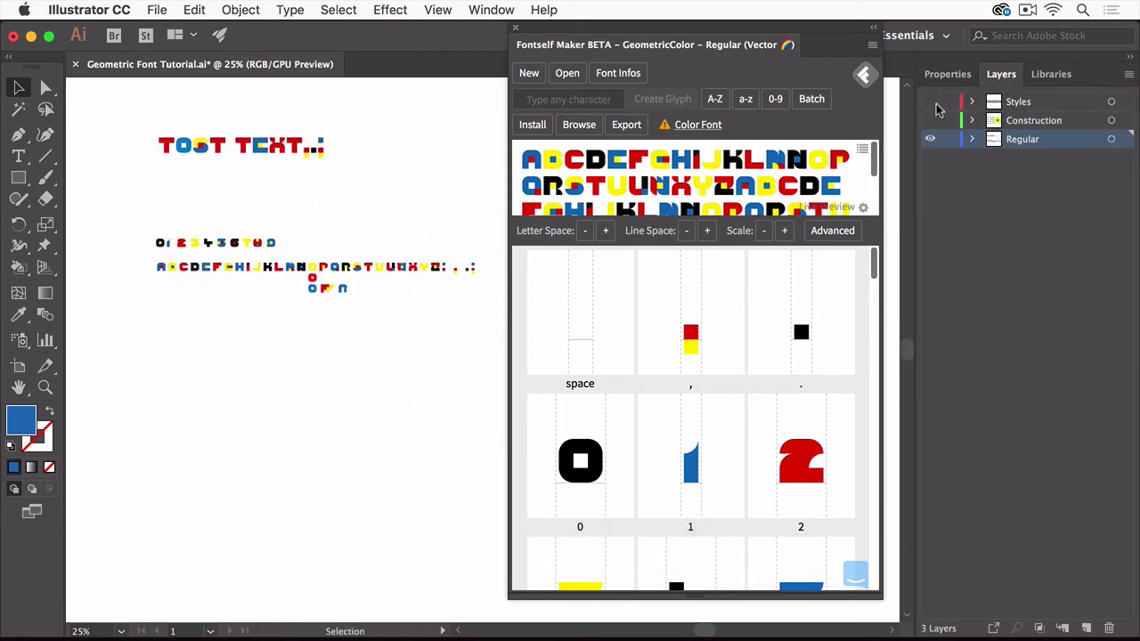
left_click(930, 101)
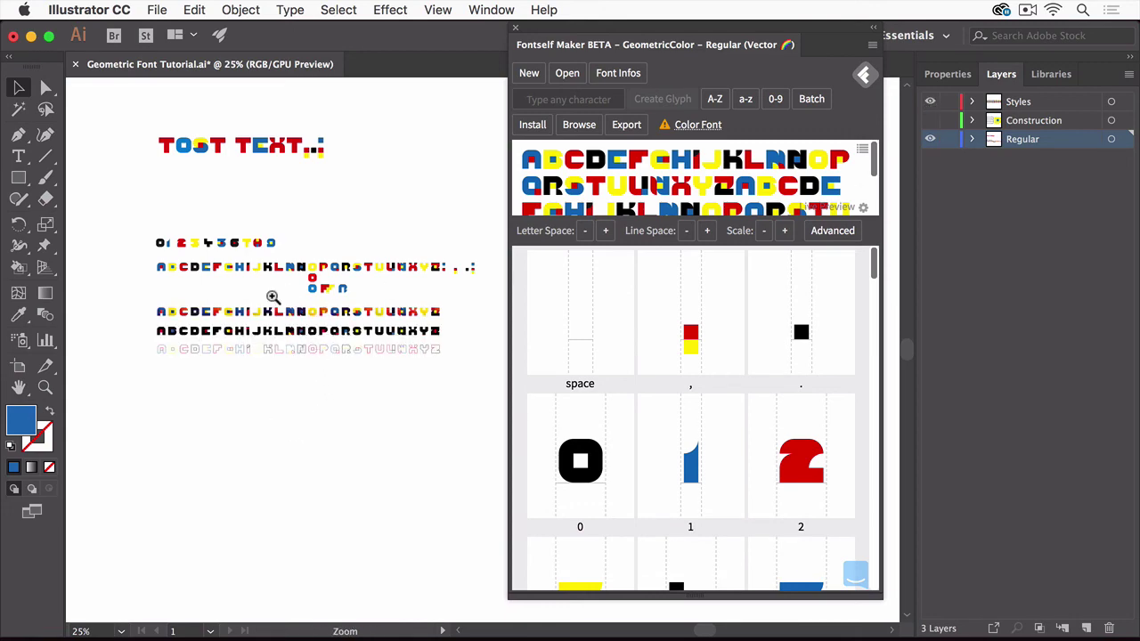
- Zoom in to inspect the outlined alphabet row and its letter A, then deselect
left_click_drag(267, 298, 335, 346)
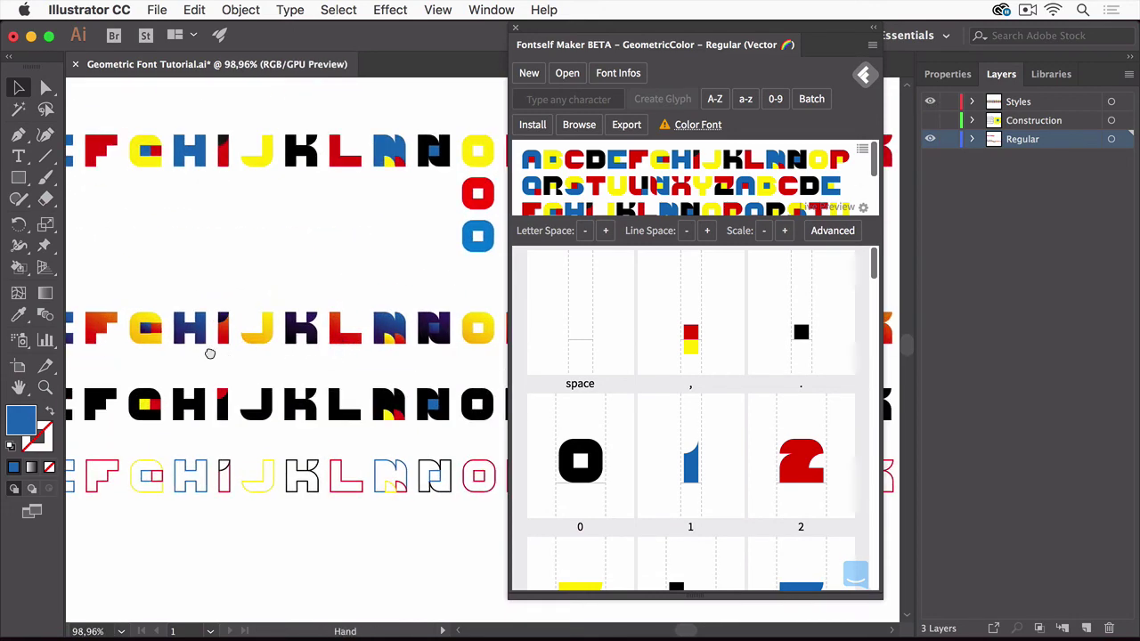
left_click_drag(208, 349, 382, 264)
left_click_drag(234, 315, 327, 291)
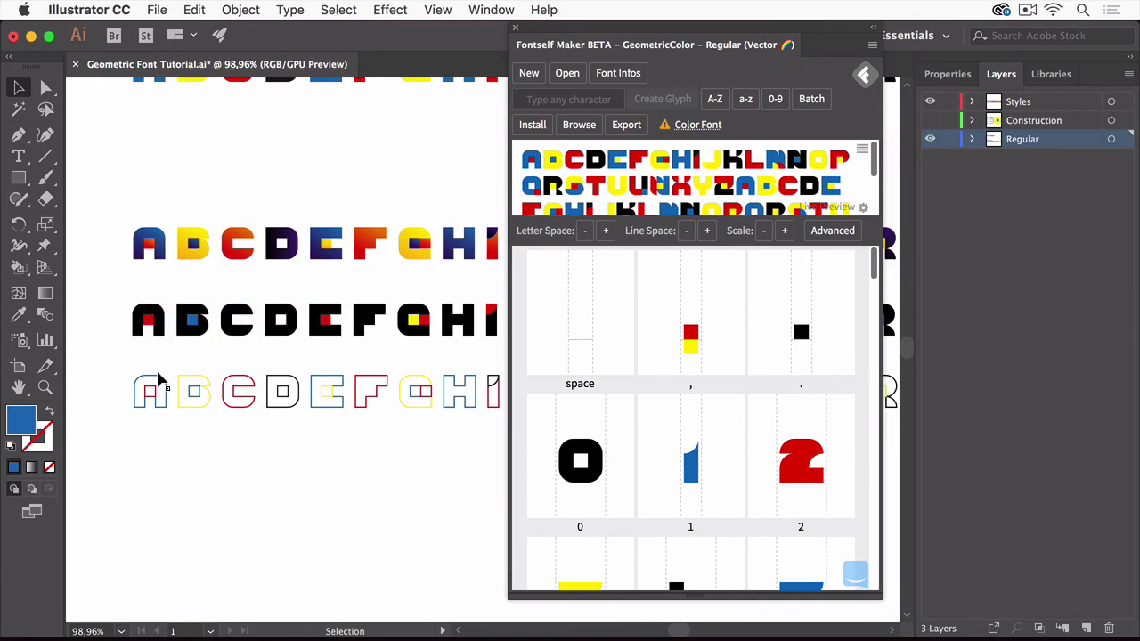
left_click_drag(118, 358, 365, 447)
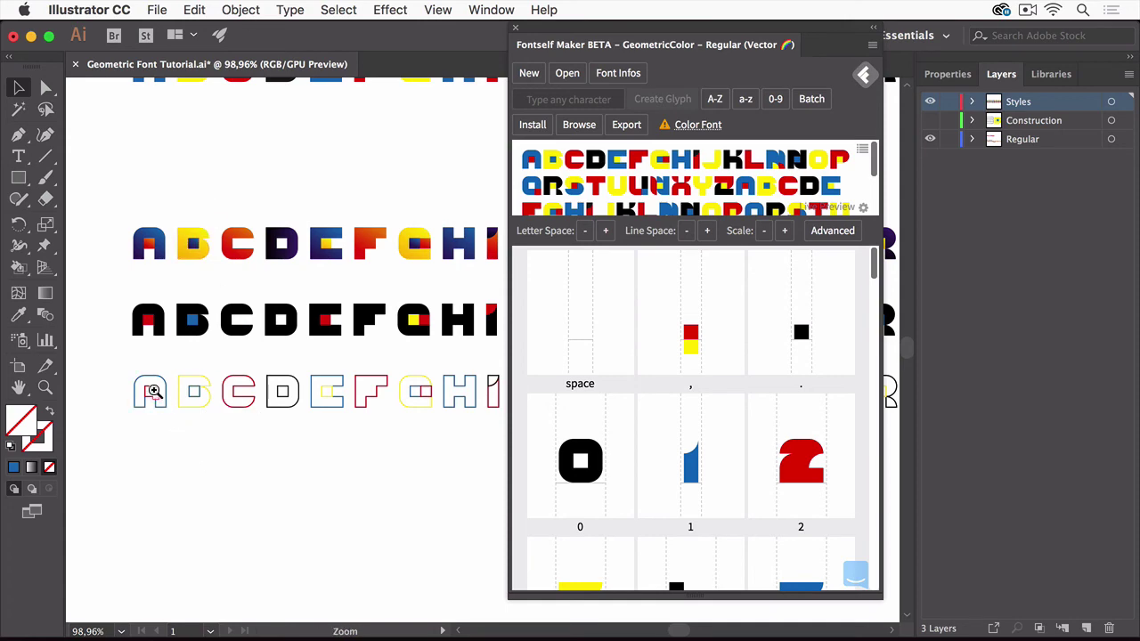
mouse_move(147, 388)
left_mouse_down()
mouse_move(245, 410)
mouse_move(402, 397)
left_mouse_up()
key("v")
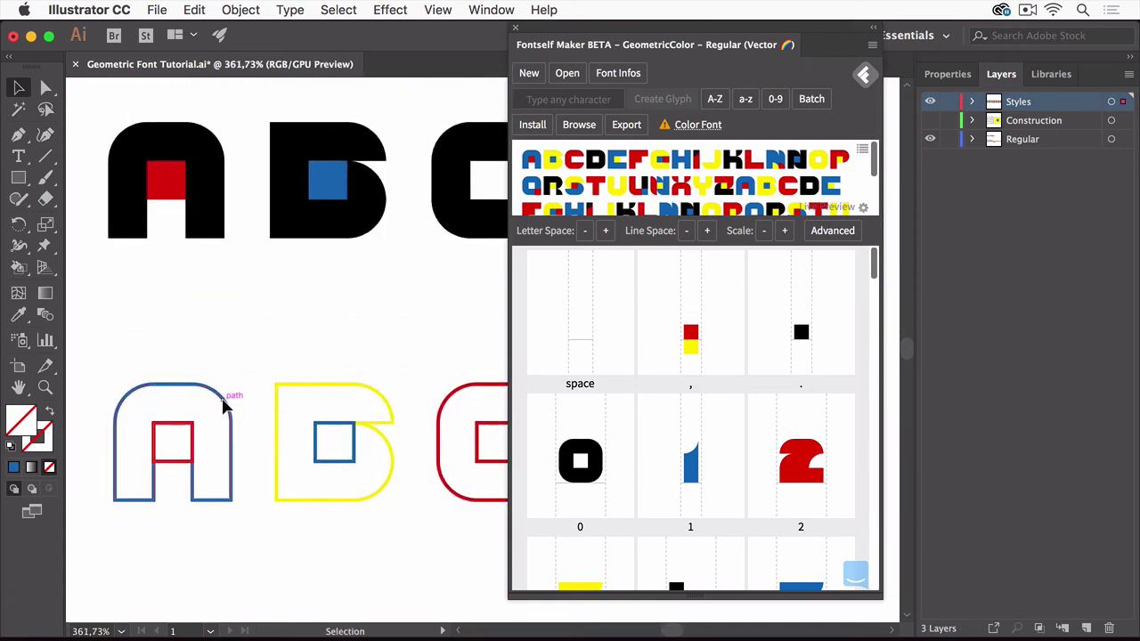
left_click(228, 392)
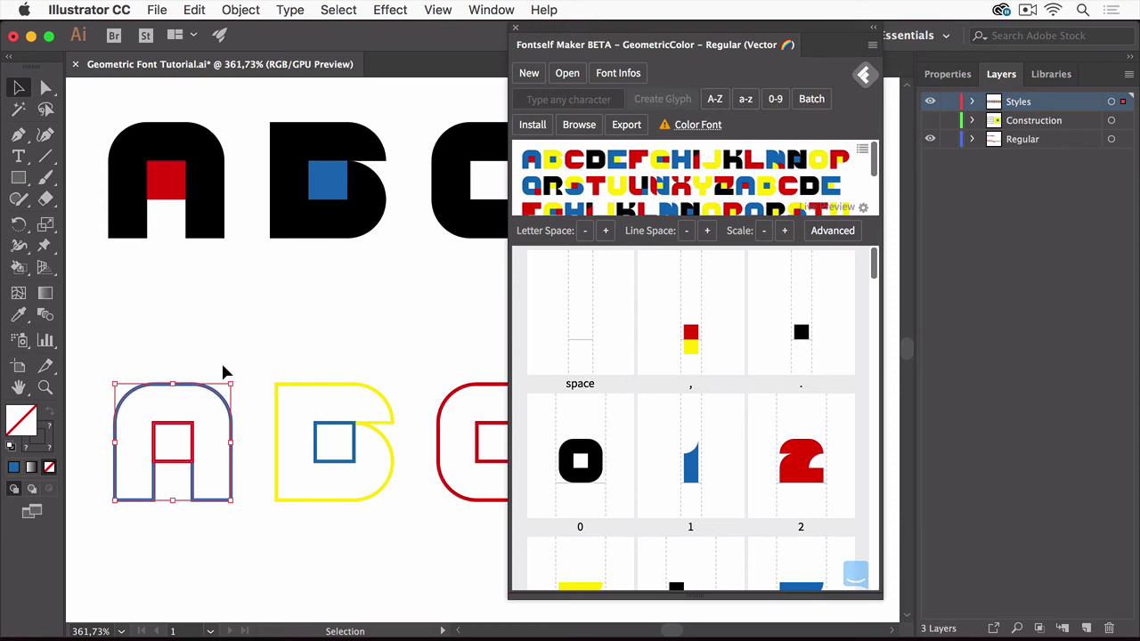
key("ctrl+minus")
key("ctrl+minus")
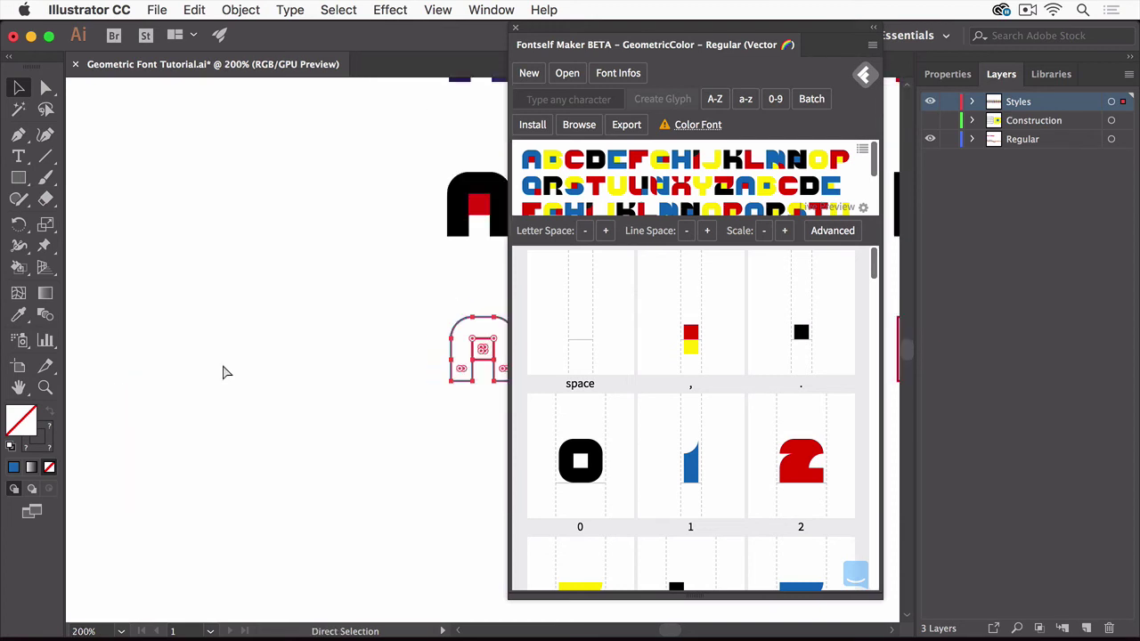
key("ctrl+minus")
left_click(314, 376)
- Move the Fontself panel right and zoom out to show the complete A–Z rows
scroll(346, 330, "down", 3)
scroll(347, 331, "right", 4)
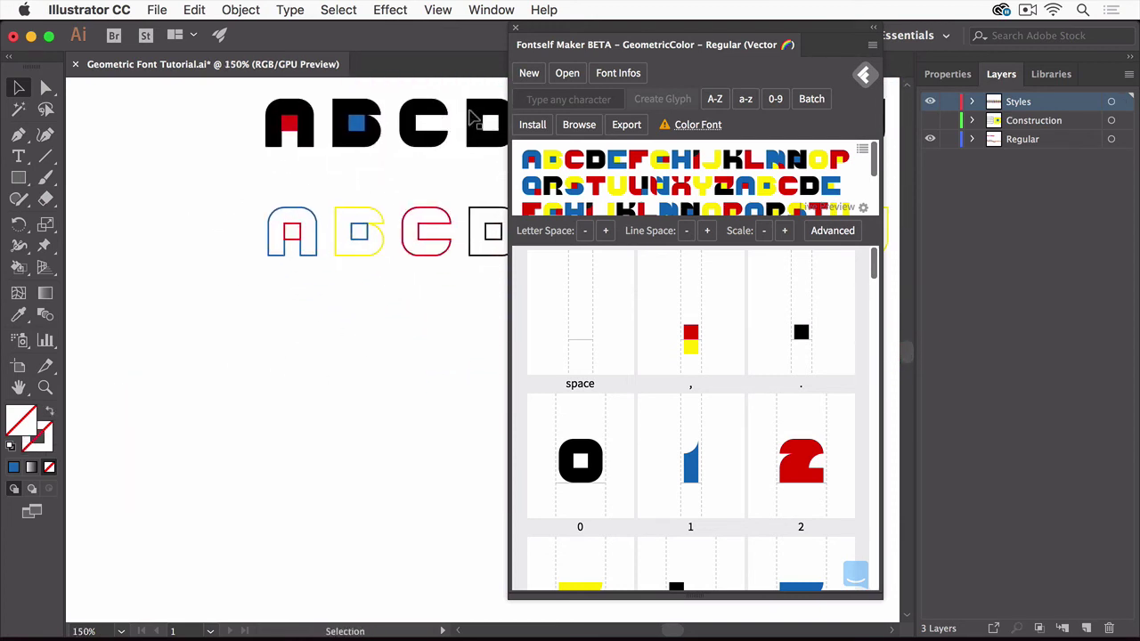
left_click_drag(636, 31, 841, 31)
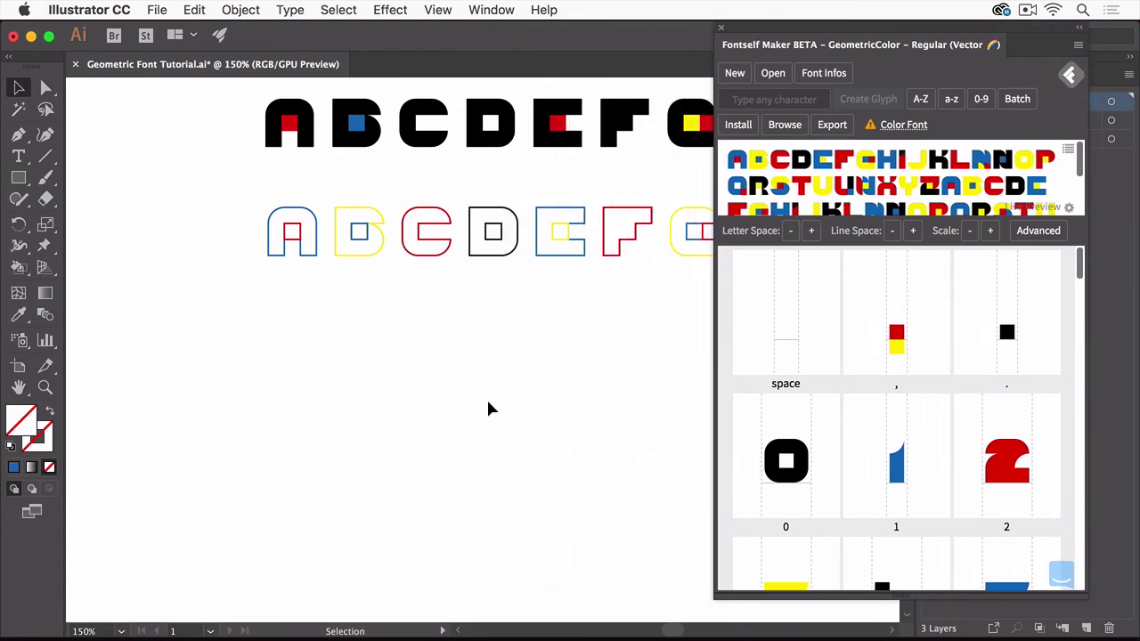
key("ctrl+1")
key("ctrl+minus")
mouse_move(593, 419)
left_mouse_down()
mouse_move(343, 389)
mouse_move(324, 400)
left_mouse_up()
key("ctrl+minus")
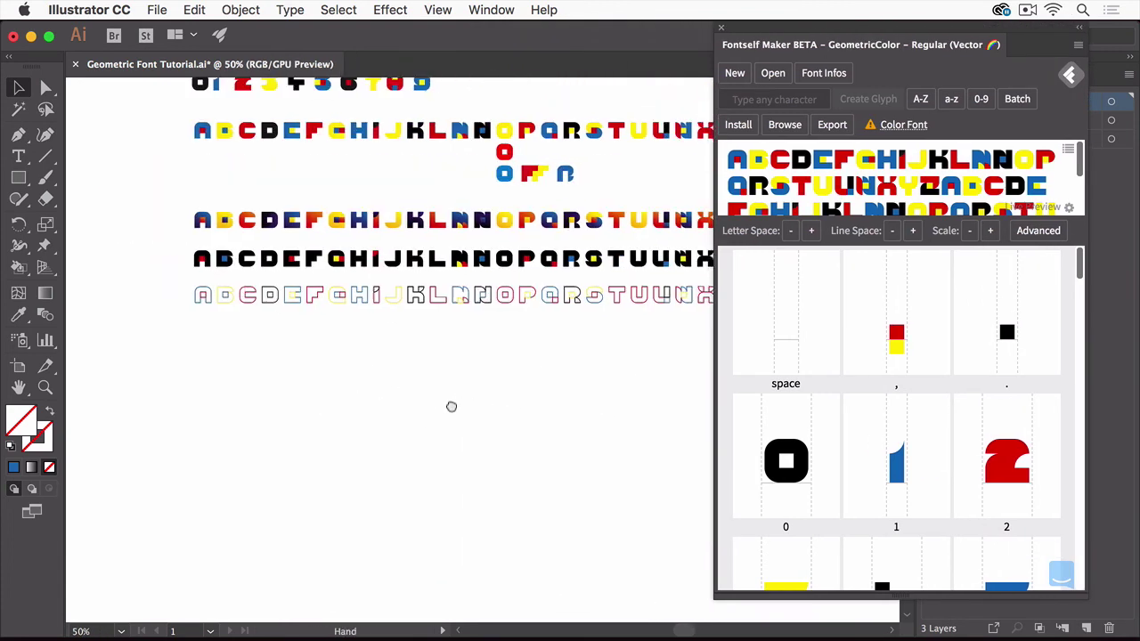
left_click_drag(484, 346, 703, 353)
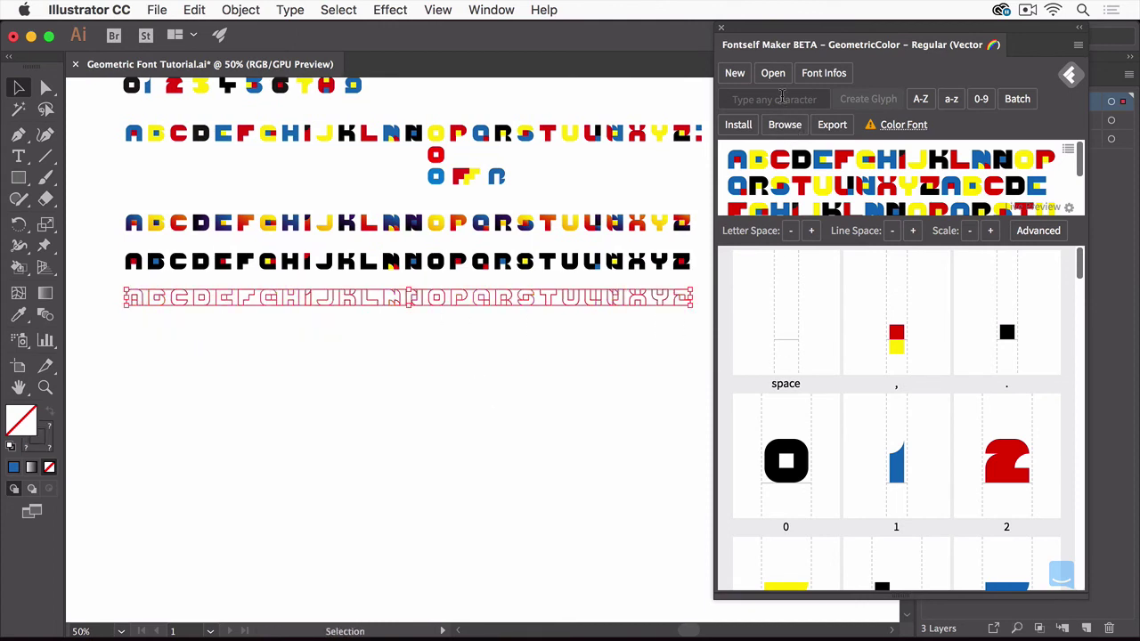
- Create a new GeometricColor style with the custom name 'Light'
left_click(734, 73)
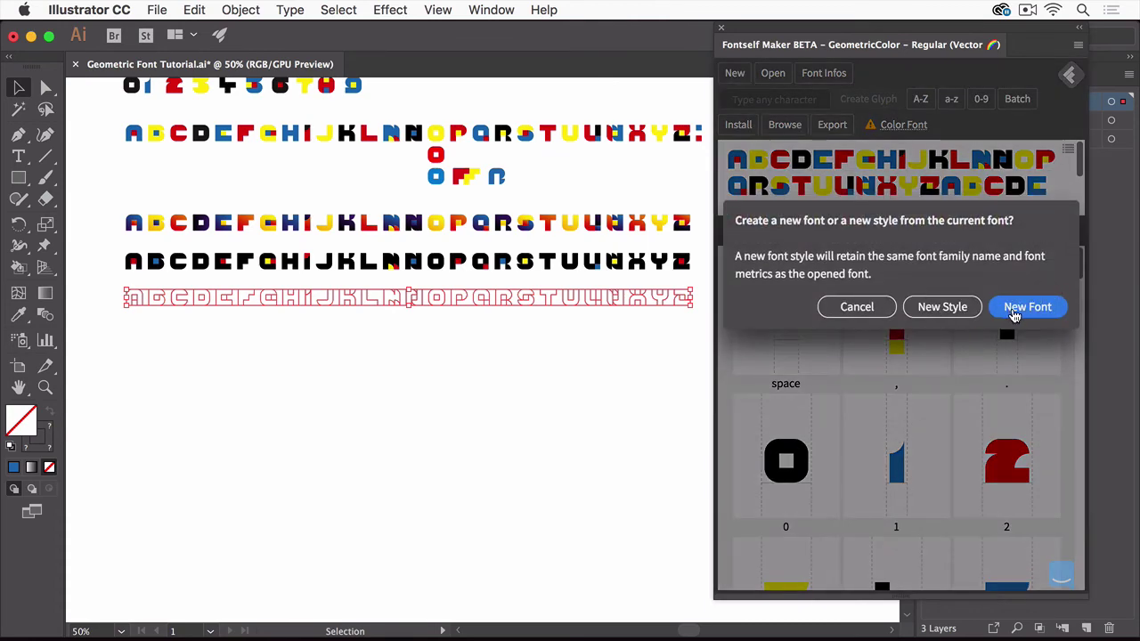
left_click(956, 308)
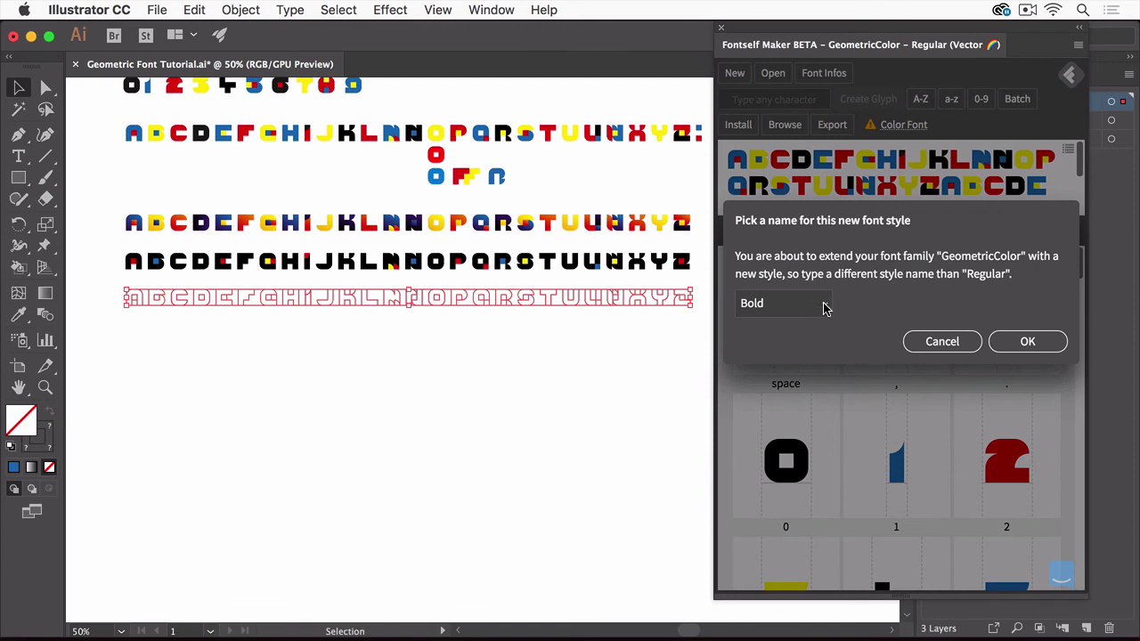
left_click(823, 308)
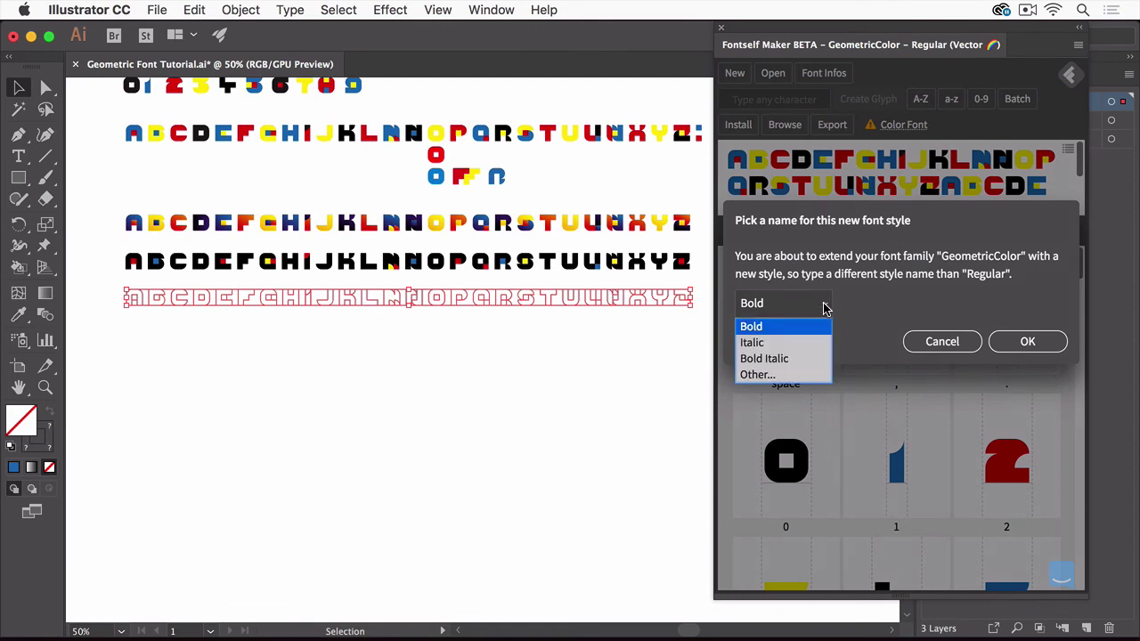
left_click(804, 374)
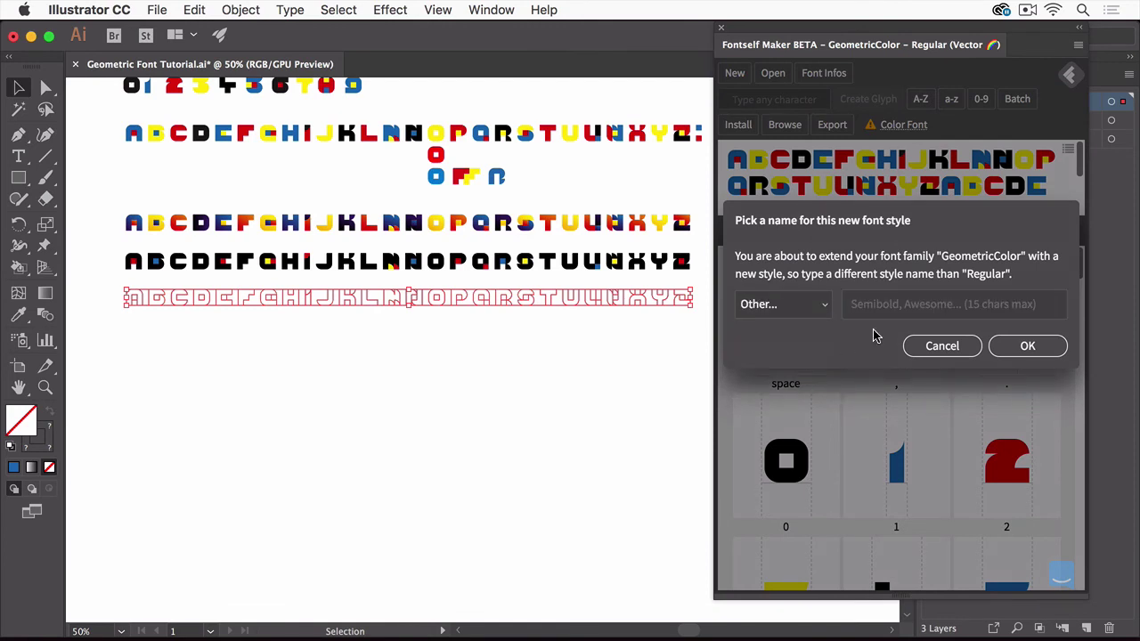
left_click(886, 307)
type("Light")
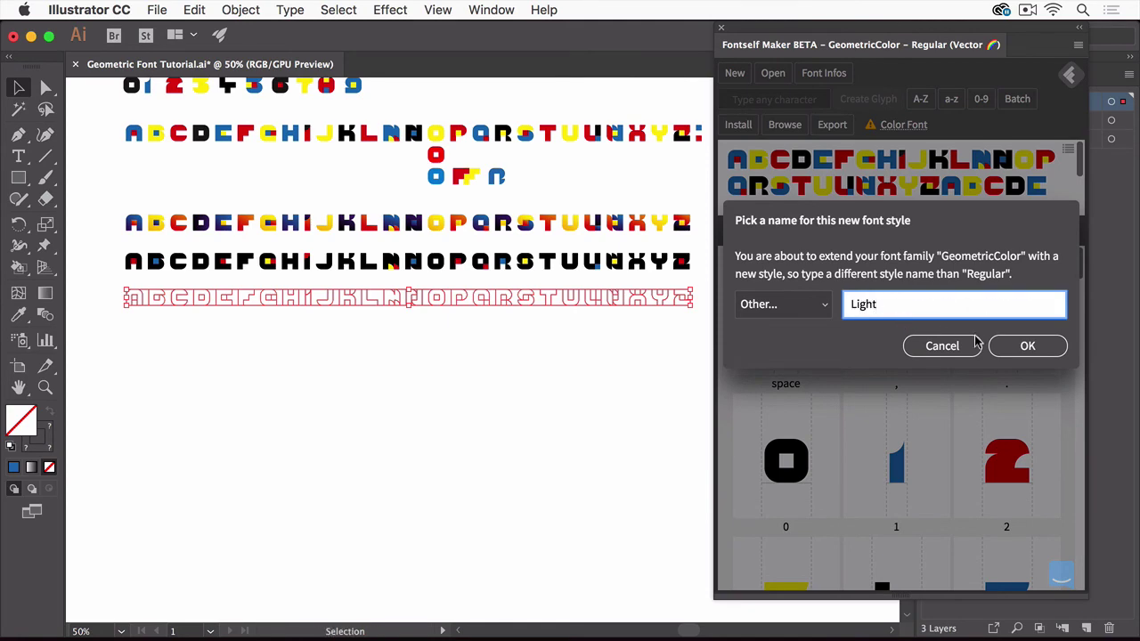
left_click(1022, 347)
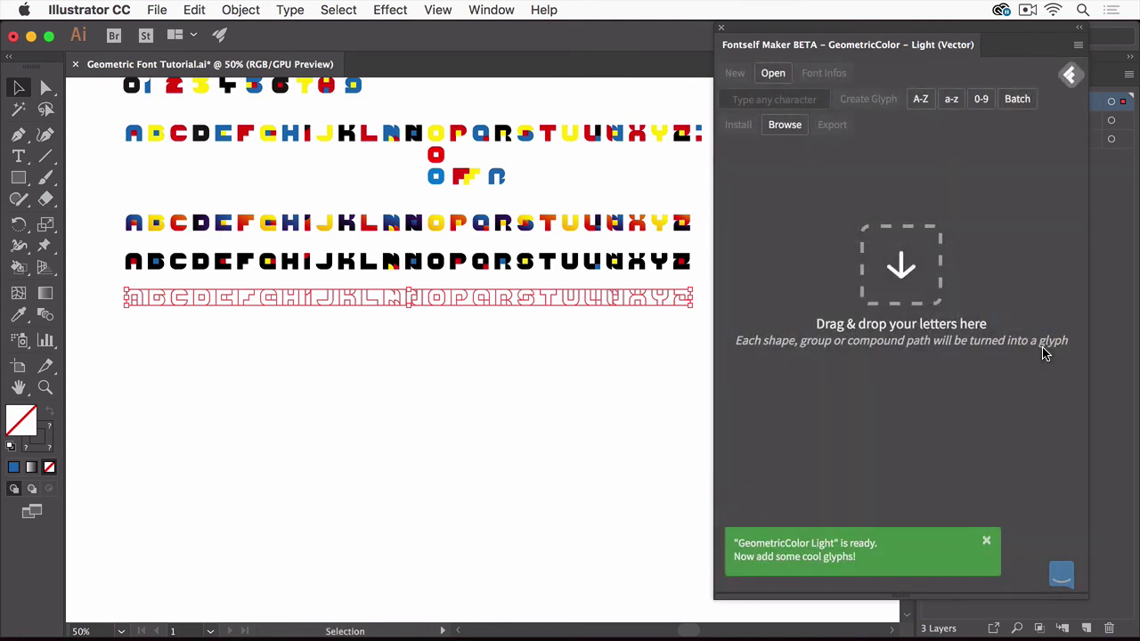
- Fill A–Z and a–z with the outlined letters and export GeometricColor-Light.otf
left_click(920, 99)
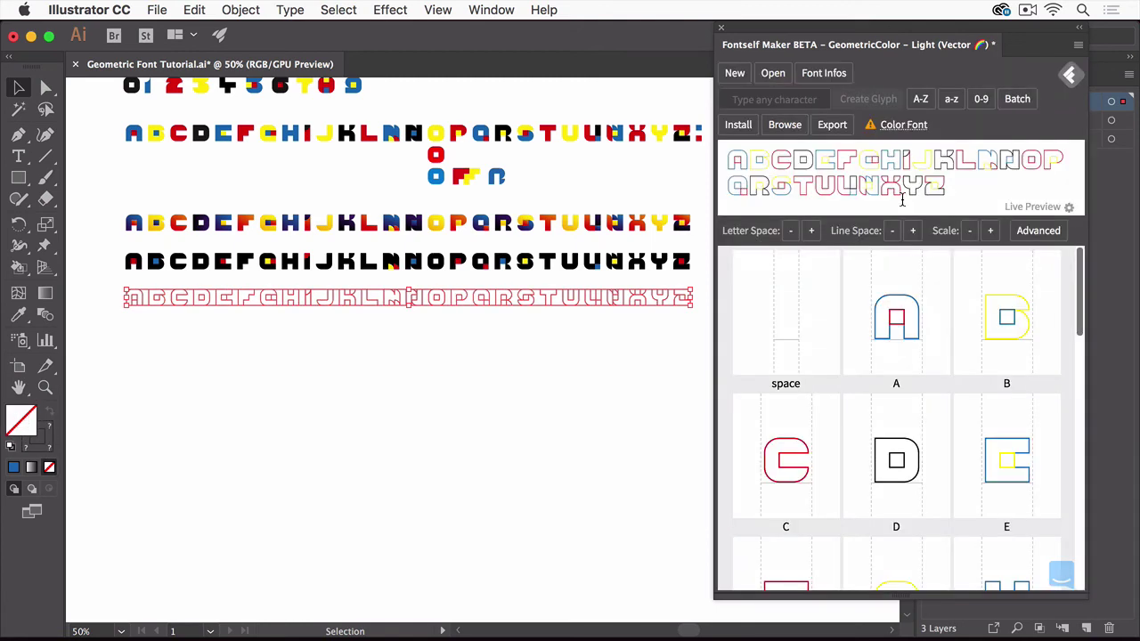
left_click(952, 99)
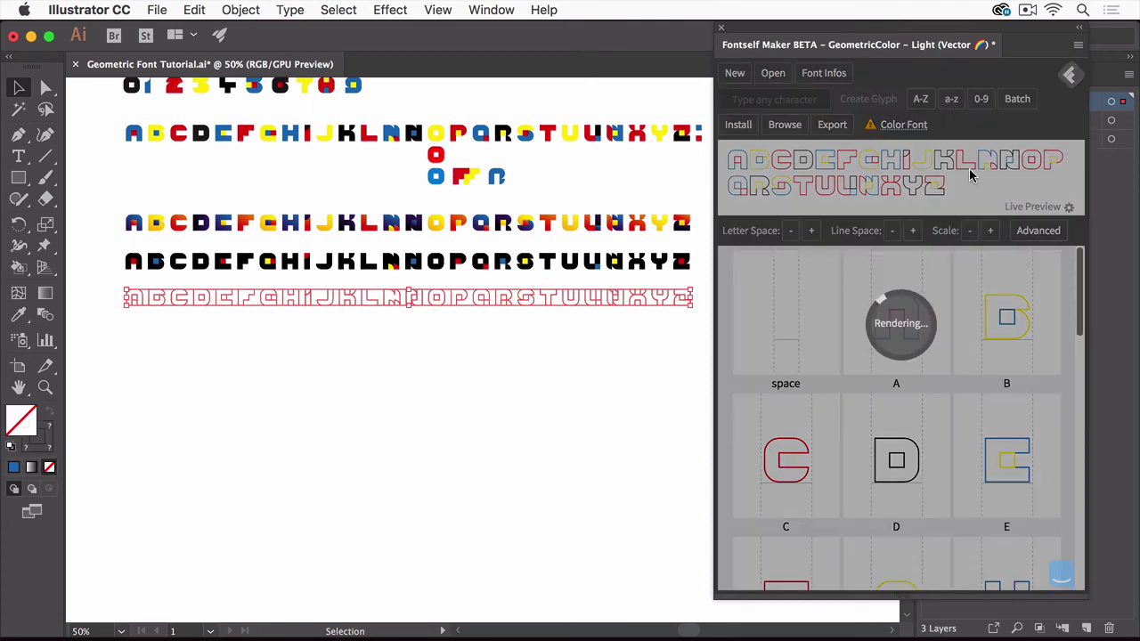
left_click(832, 125)
left_click(723, 268)
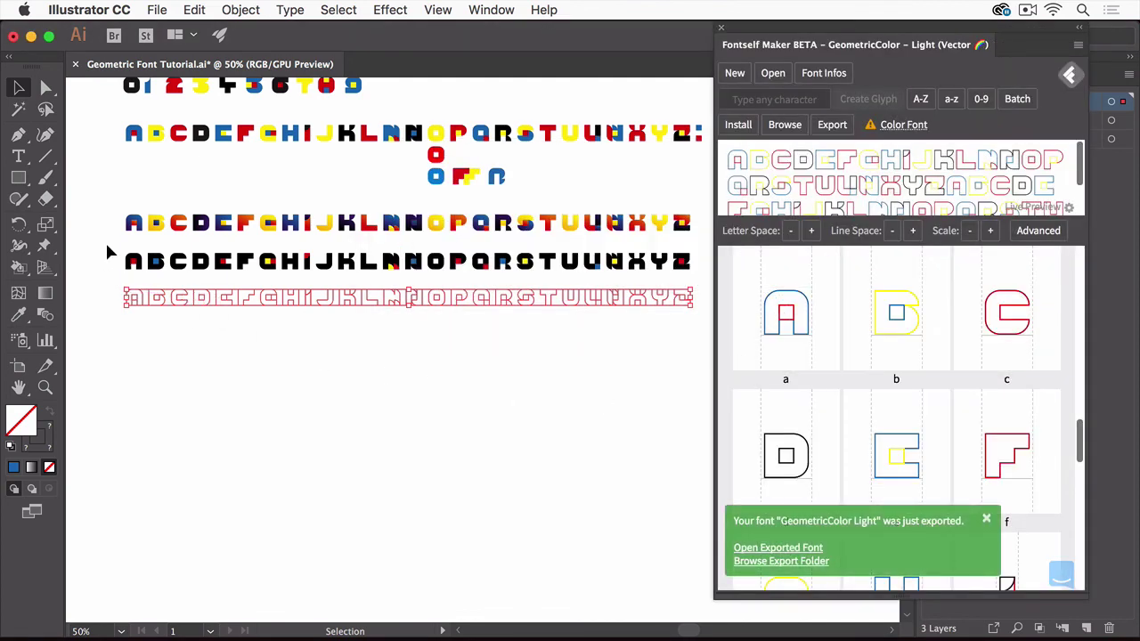
left_click_drag(107, 252, 708, 288)
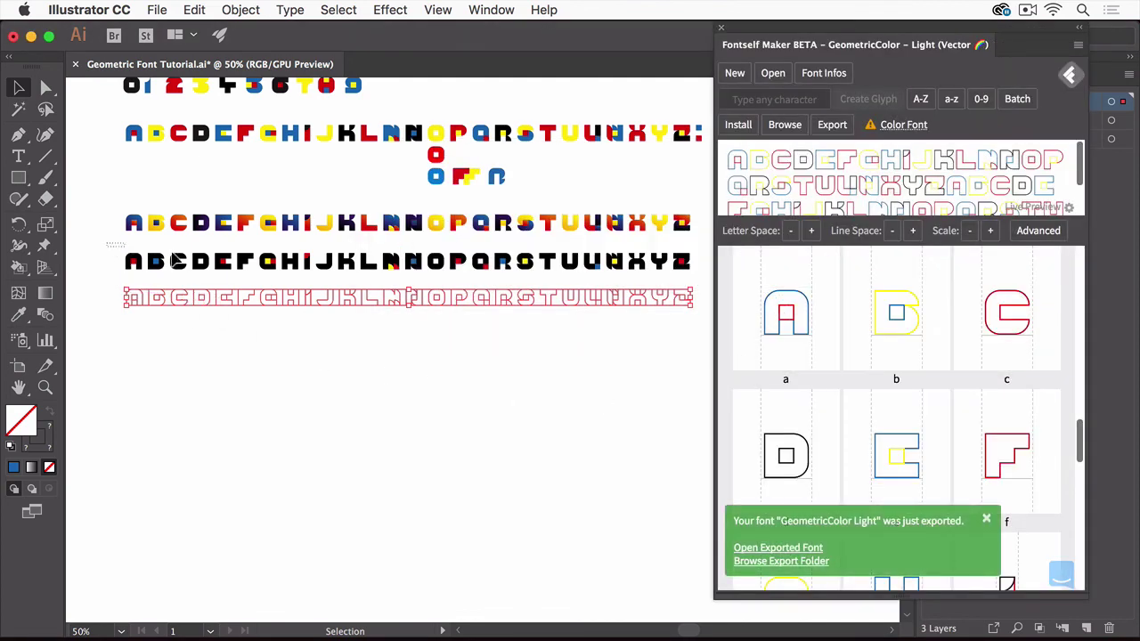
- Create a new GeometricColor style with the custom name 'Black'
left_click(735, 75)
left_click(944, 312)
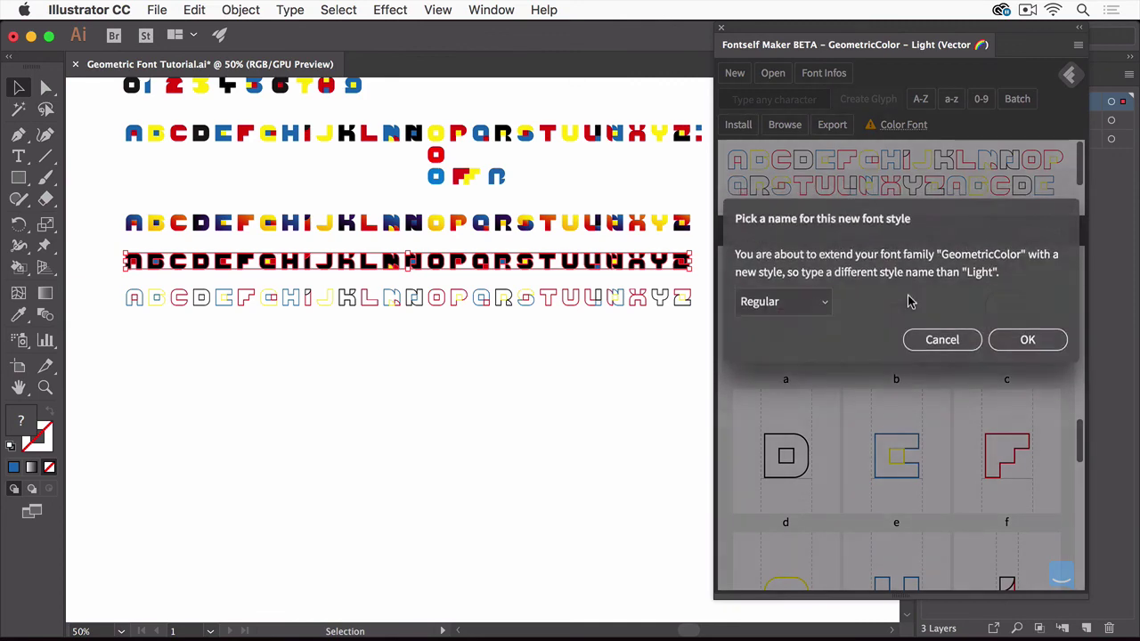
left_click(789, 301)
left_click(794, 392)
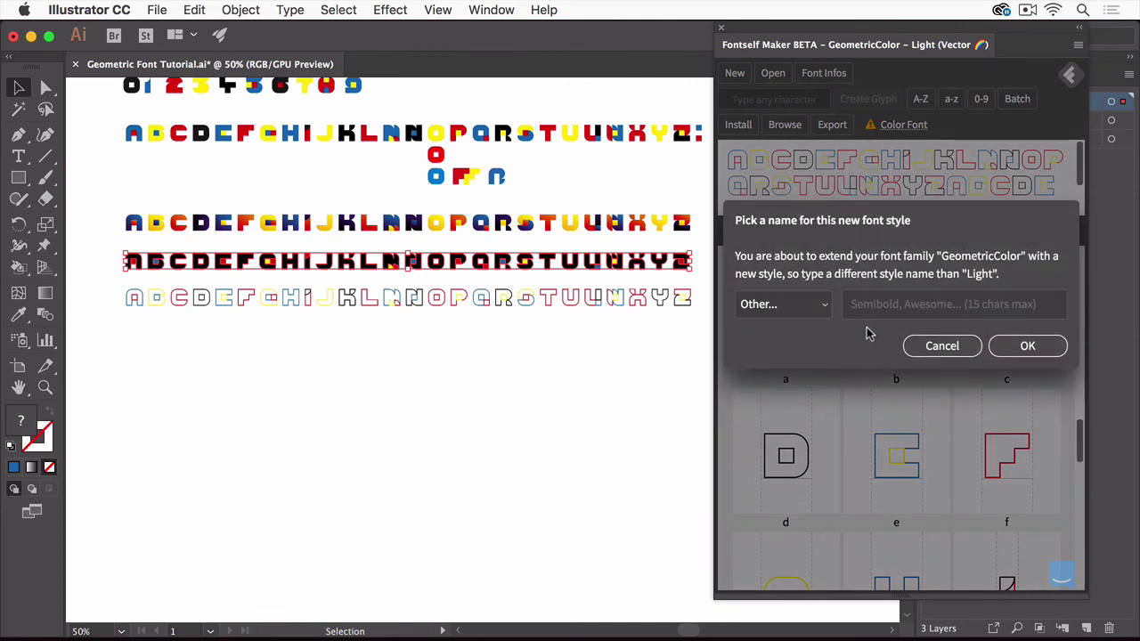
left_click(880, 308)
type("B")
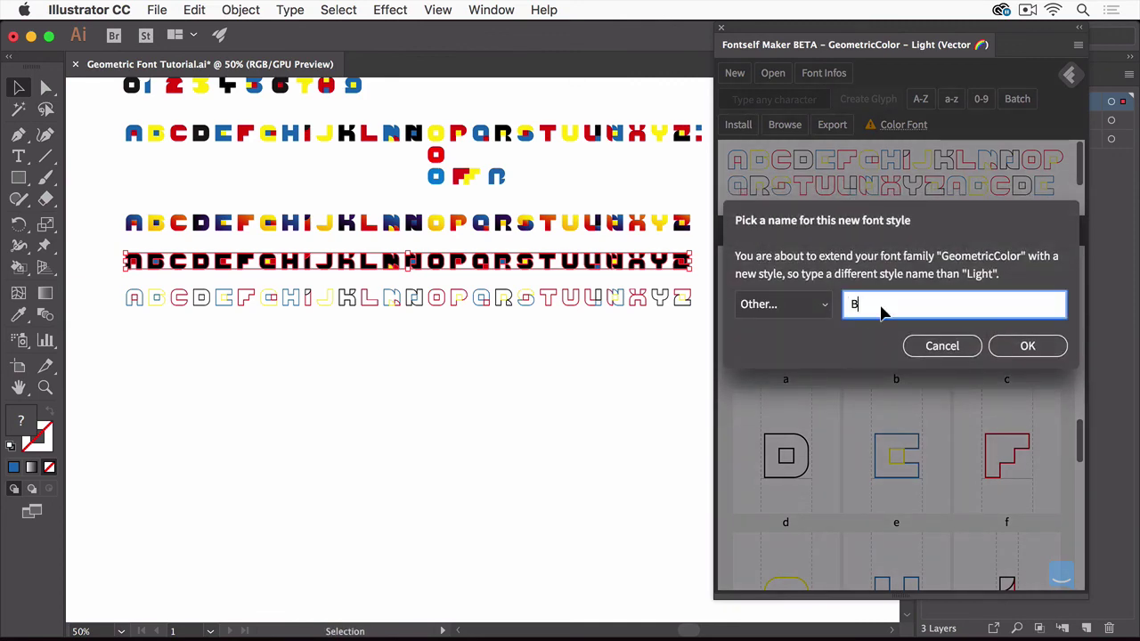
type("lack")
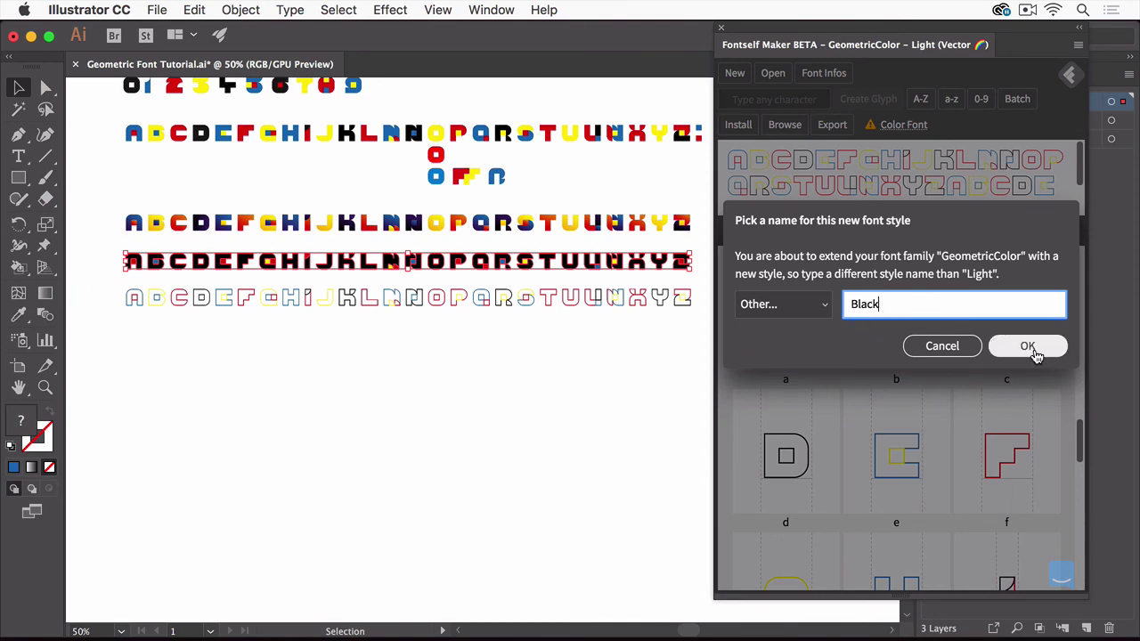
left_click(1032, 347)
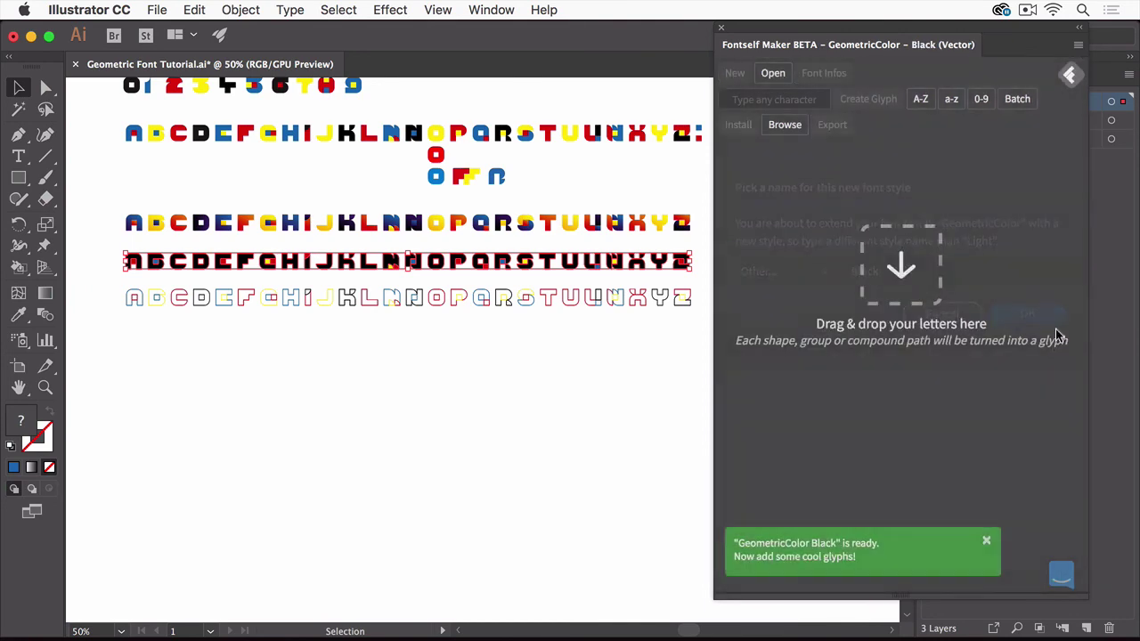
- Fill A–Z with the solid black letters and export GeometricColor-Black.otf
left_click(922, 101)
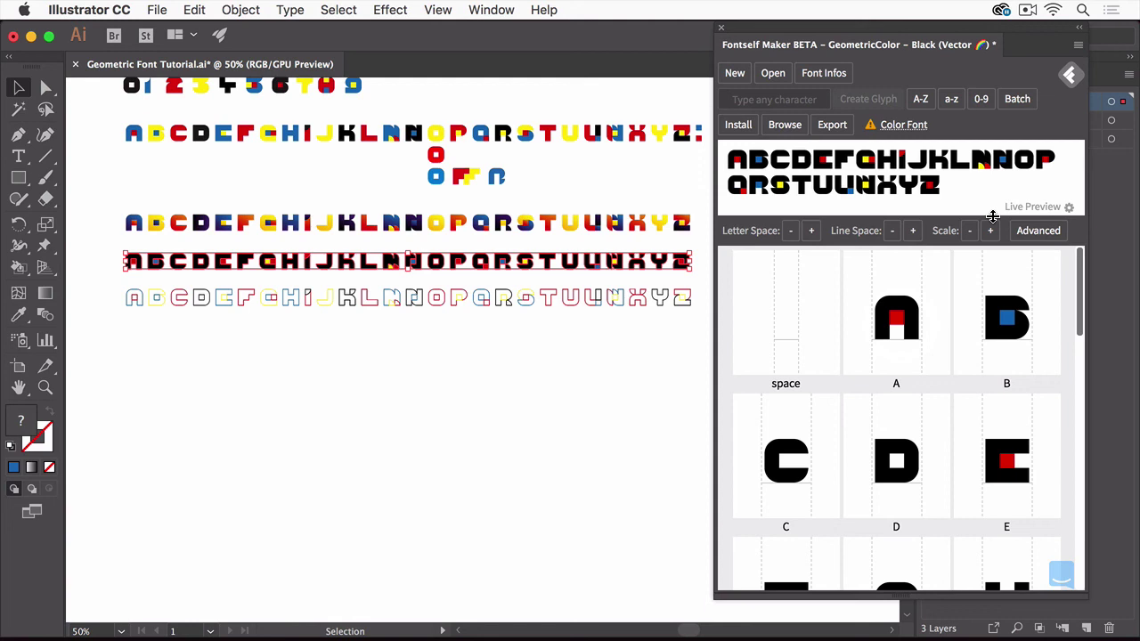
left_click(833, 126)
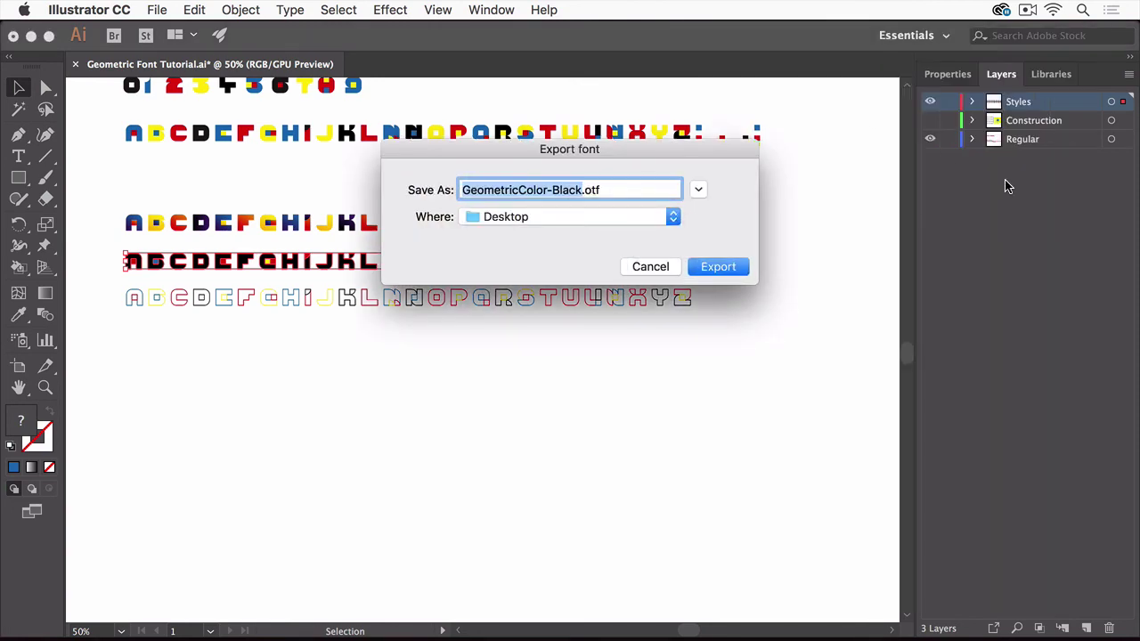
left_click(720, 267)
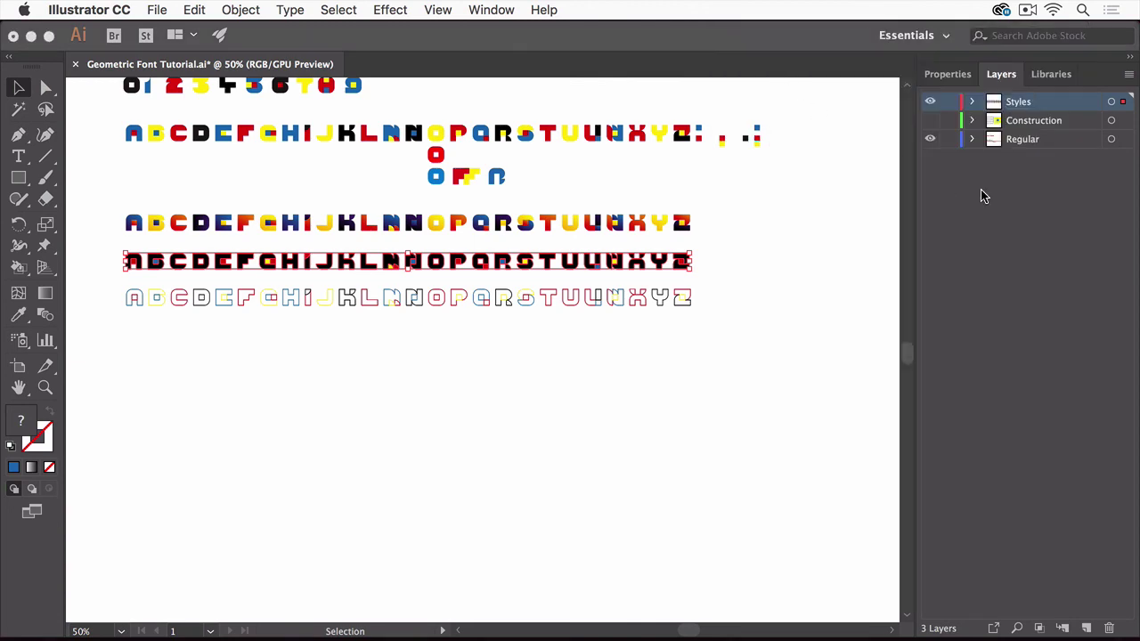
key("ctrl+o")
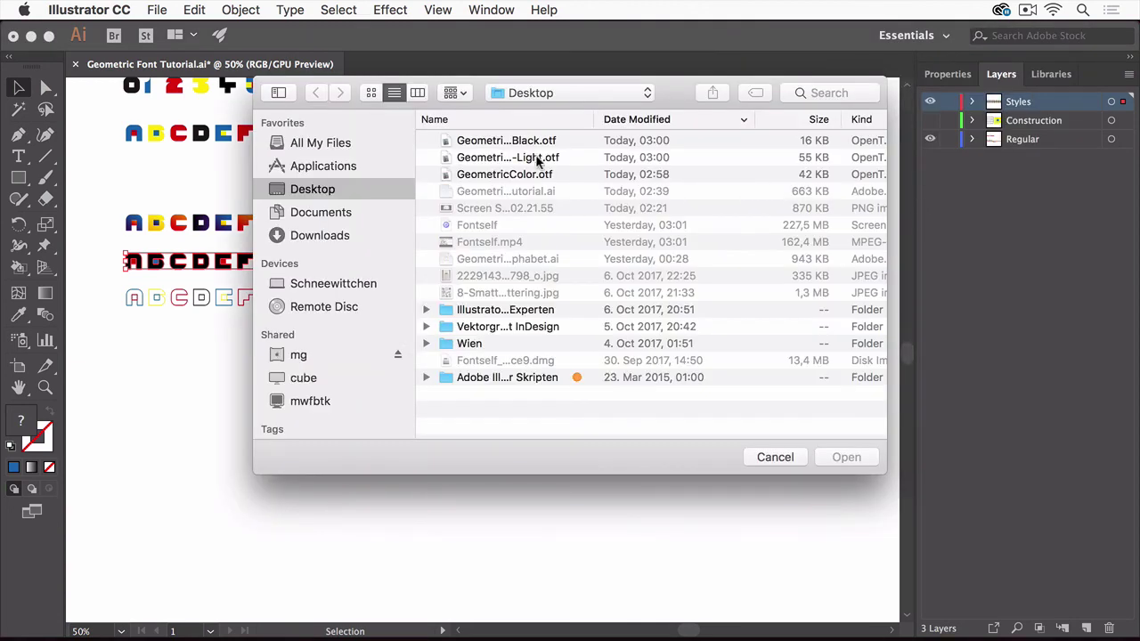
- Open GeometricColor.otf from the Desktop in Fontself Maker
left_click(534, 175)
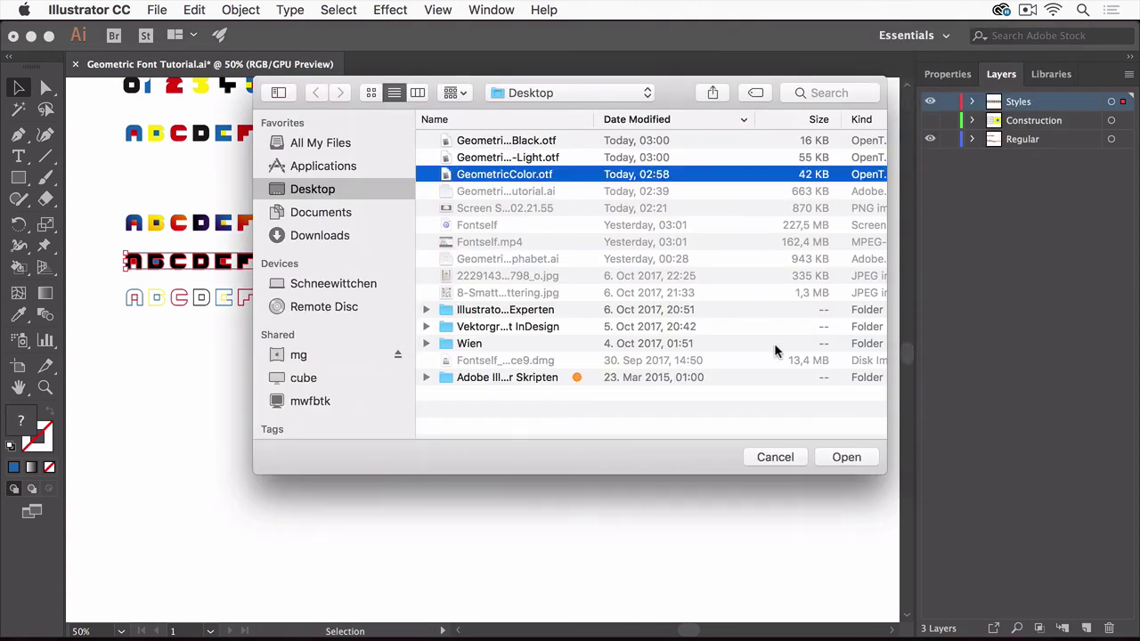
left_click(844, 457)
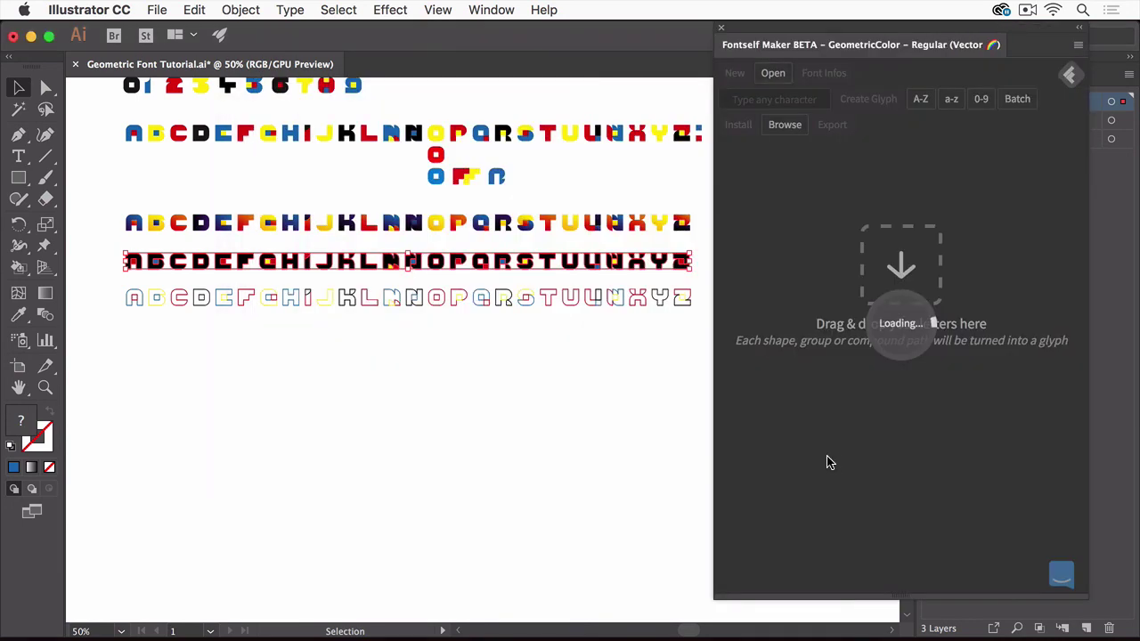